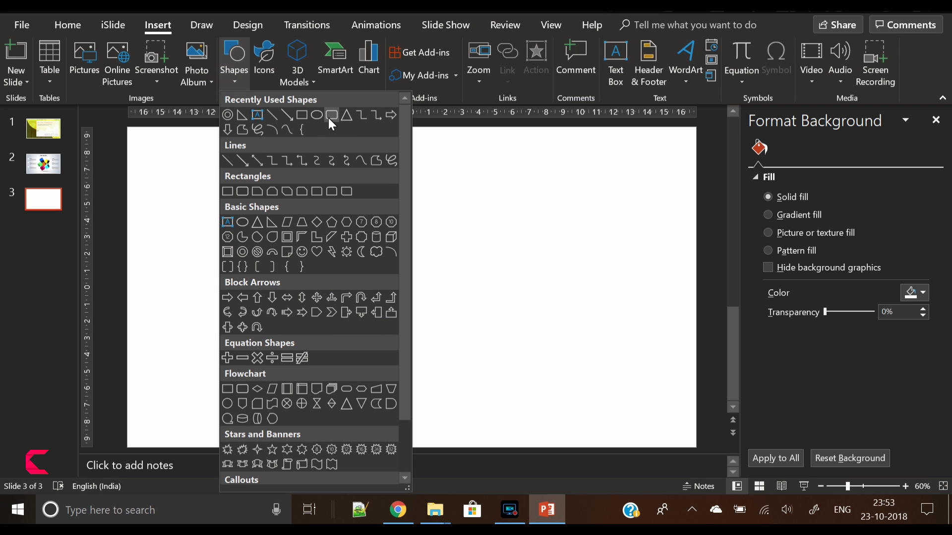
Draw a fully rounded pill bar with no outline, 2.5 cm tall and 15 cm wide
{"action": "left_click", "coordinate": [330, 115]}
{"action": "left_click_drag", "start_coordinate": [290, 167], "coordinate": [540, 213]}
{"action": "mouse_move", "coordinate": [294, 167]}
{"action": "left_mouse_down"}
{"action": "mouse_move", "coordinate": [405, 180]}
{"action": "mouse_move", "coordinate": [397, 194]}
{"action": "left_mouse_up"}
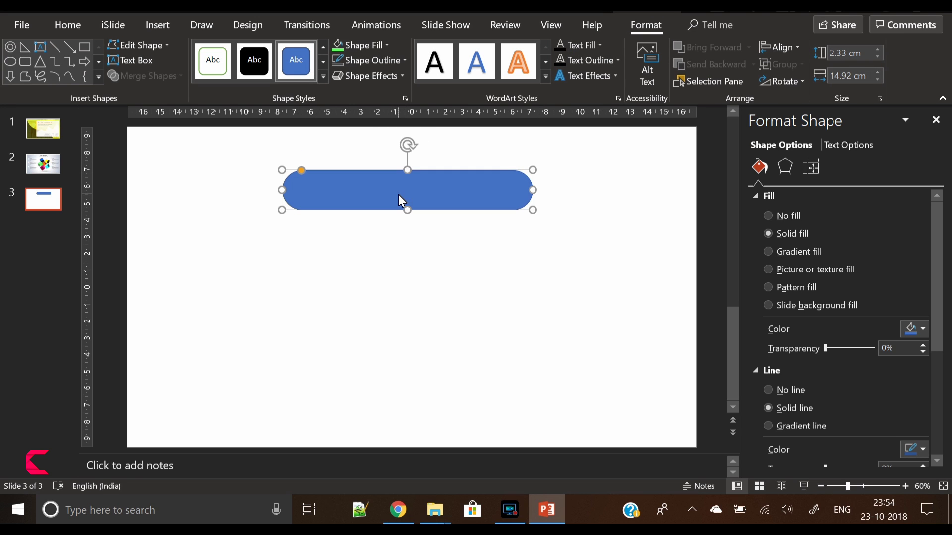
{"action": "left_click", "coordinate": [337, 63]}
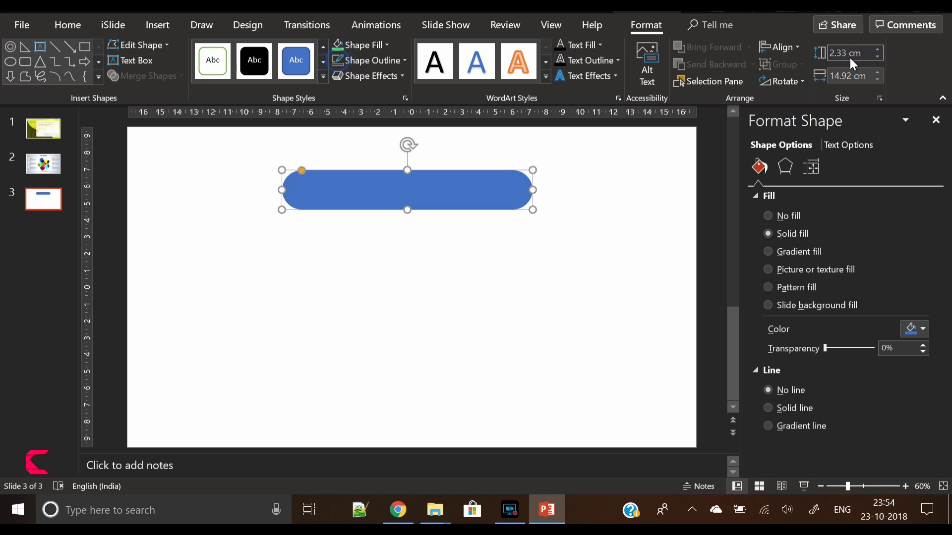
{"action": "left_click", "coordinate": [876, 50]}
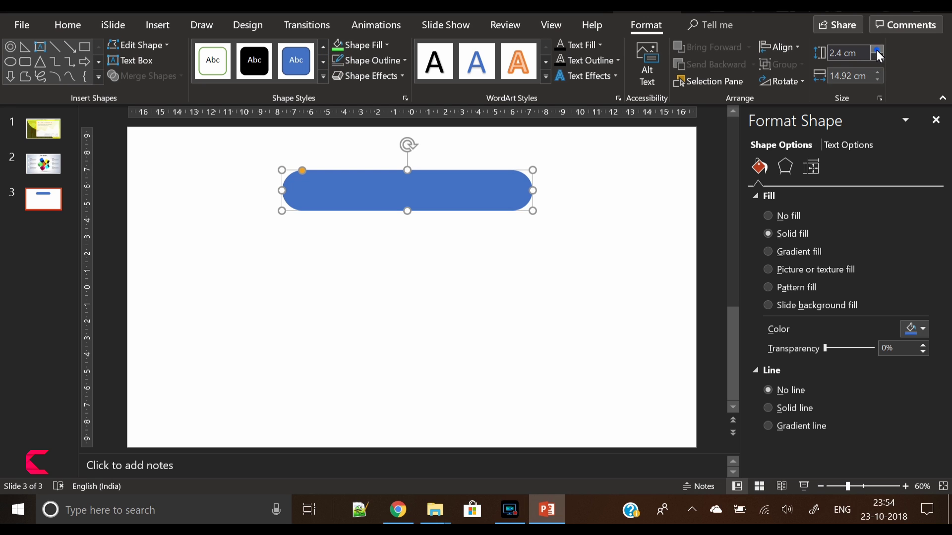
{"action": "left_click", "coordinate": [876, 74]}
{"action": "left_click", "coordinate": [392, 278]}
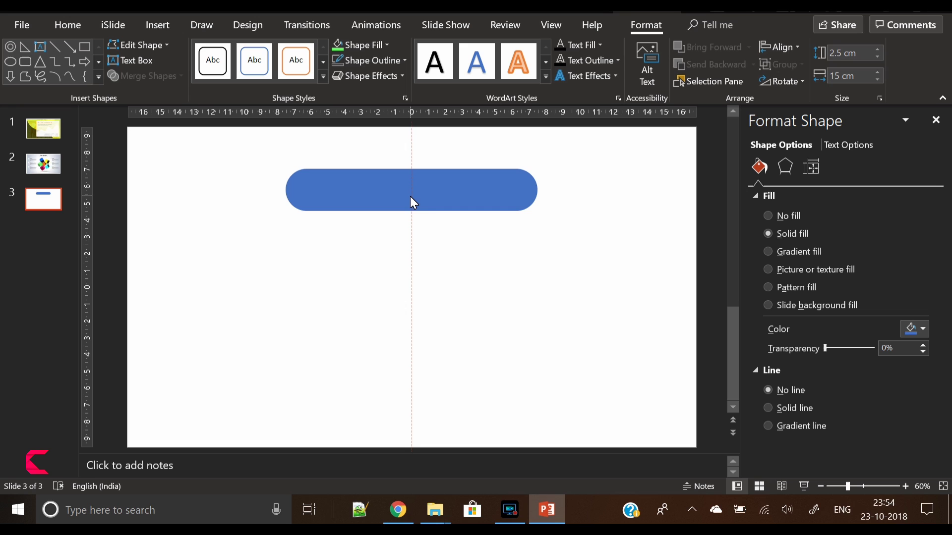
Draw a donut shape sized 2.9 cm by 2.9 cm near the bar's left end
{"action": "left_click", "coordinate": [392, 256]}
{"action": "left_click", "coordinate": [157, 24]}
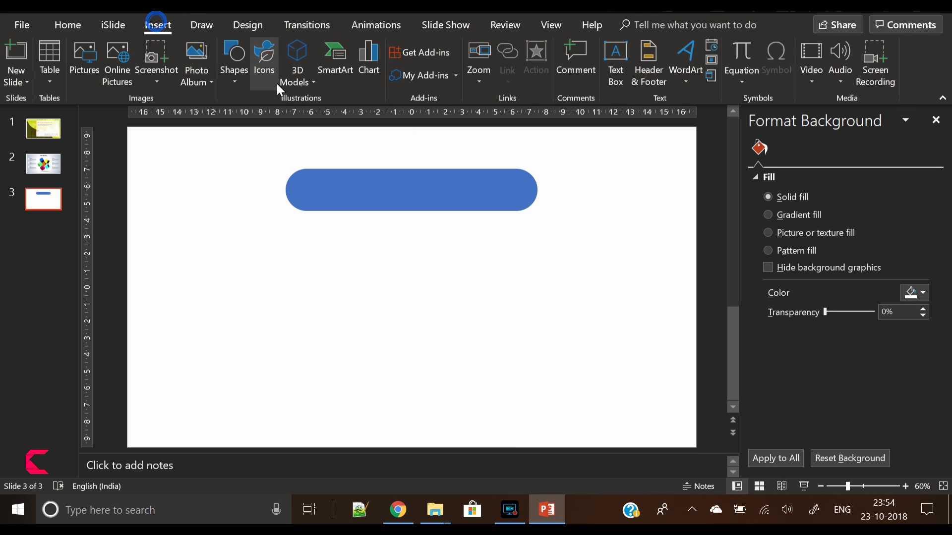
{"action": "left_click", "coordinate": [238, 67]}
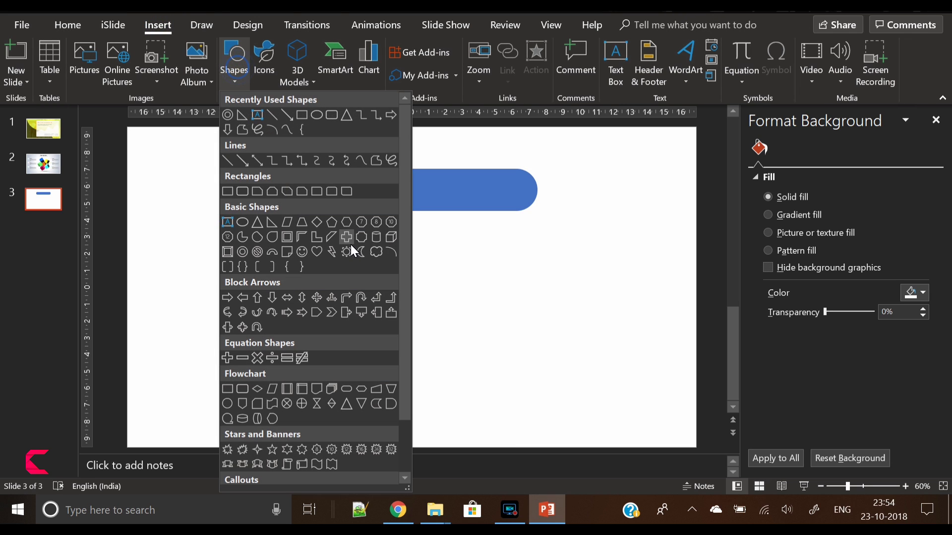
{"action": "left_click", "coordinate": [246, 250]}
{"action": "left_click_drag", "start_coordinate": [278, 172], "coordinate": [306, 198]}
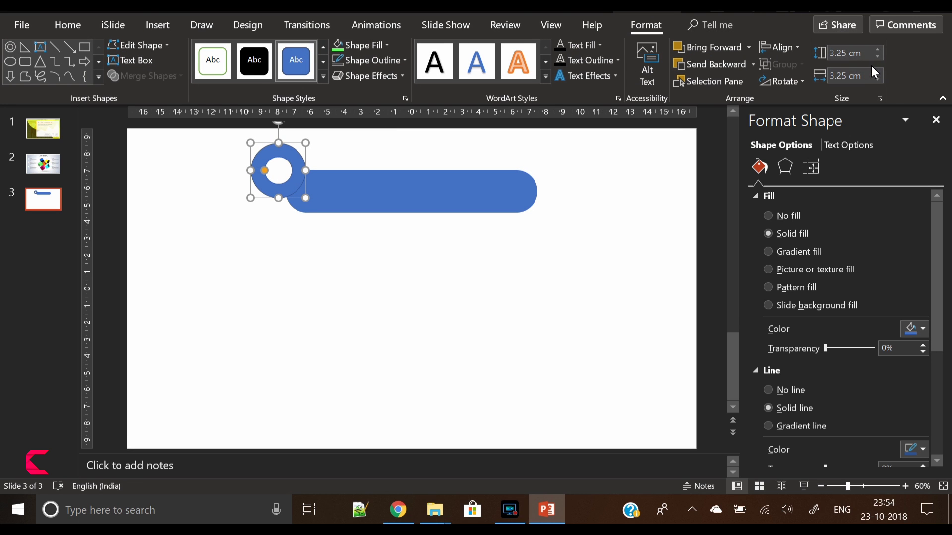
{"action": "left_click", "coordinate": [874, 57]}
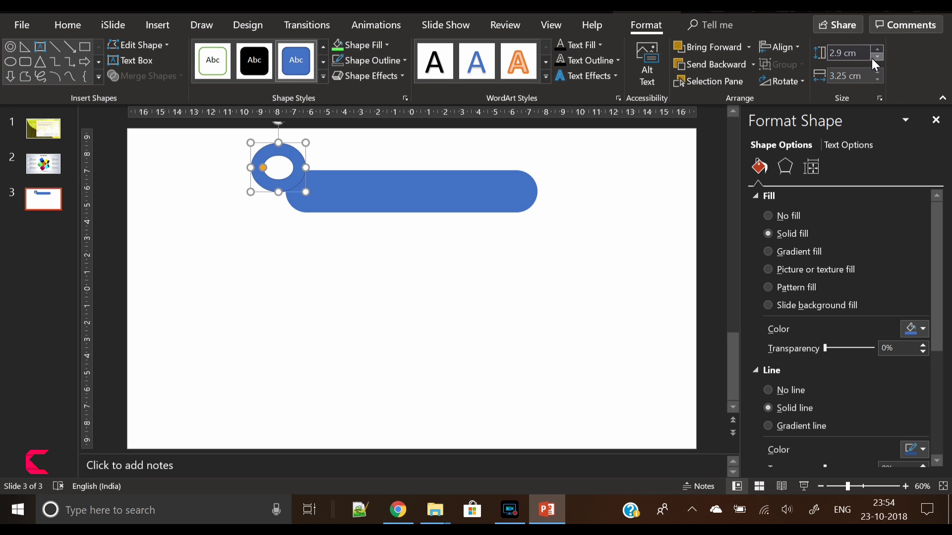
{"action": "left_click", "coordinate": [876, 79]}
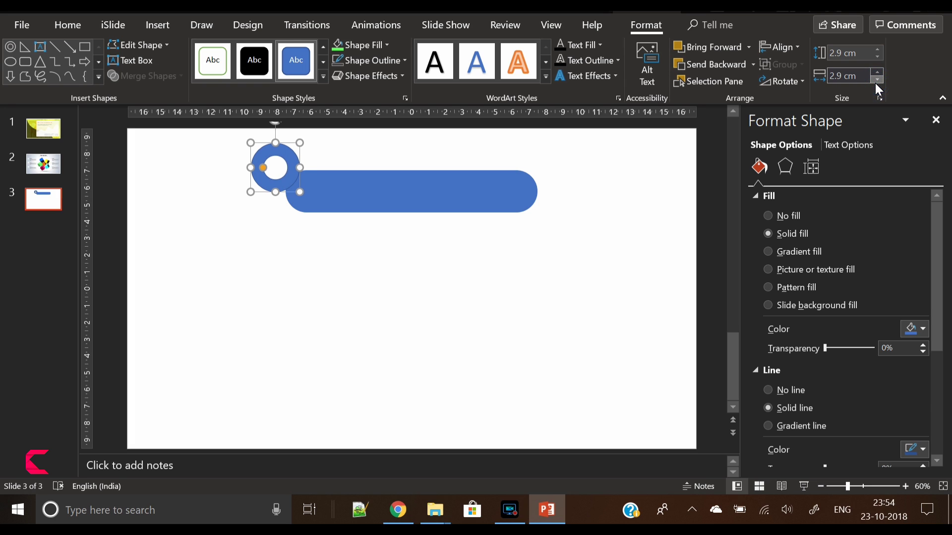
Thin the donut ring, bring it to front, and place it over the bar's left end
{"action": "left_click_drag", "start_coordinate": [262, 169], "coordinate": [255, 167]}
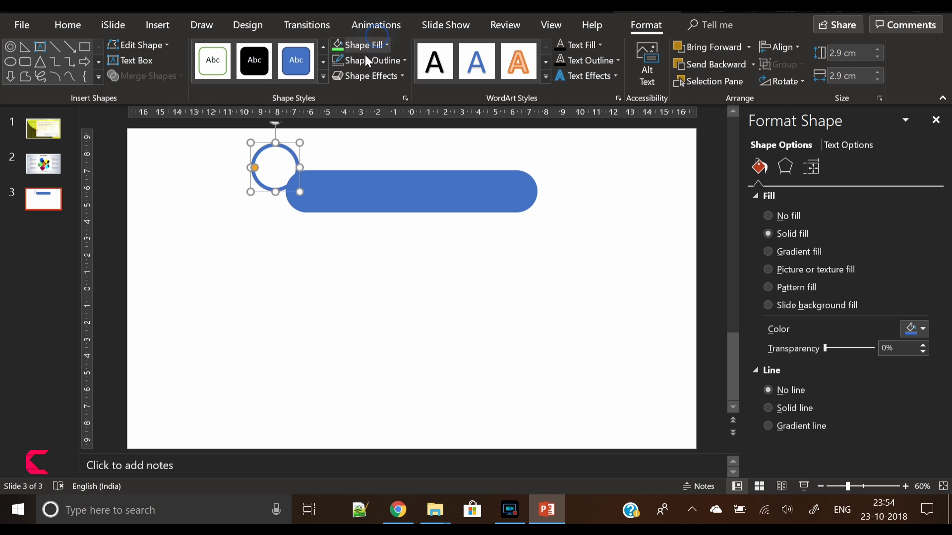
{"action": "left_click_drag", "start_coordinate": [281, 195], "coordinate": [266, 218]}
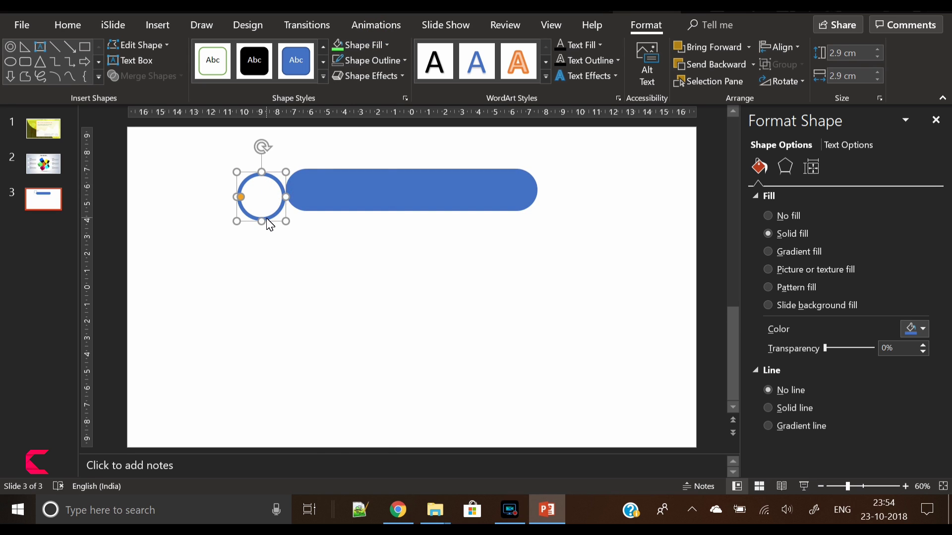
{"action": "right_click", "coordinate": [266, 217]}
{"action": "left_click", "coordinate": [314, 295]}
{"action": "left_click_drag", "start_coordinate": [276, 221], "coordinate": [298, 212]}
Give the bar an orange gradient fill, moving the middle stop to the right end
{"action": "left_click", "coordinate": [308, 245]}
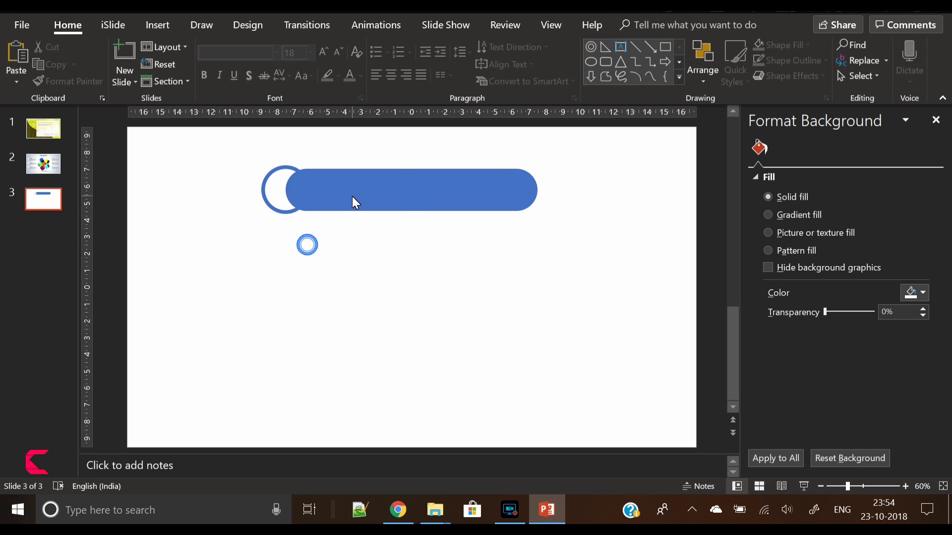
{"action": "left_click", "coordinate": [347, 195]}
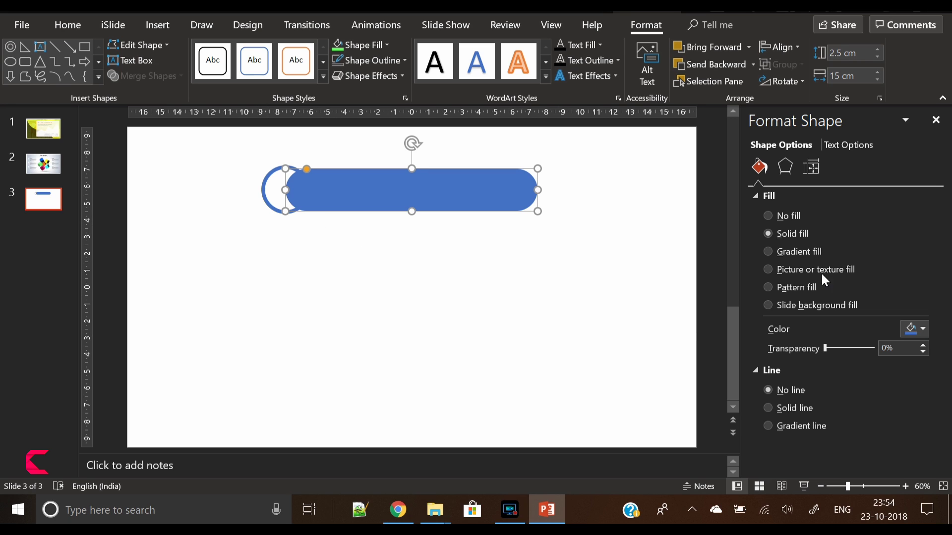
{"action": "left_click", "coordinate": [807, 251]}
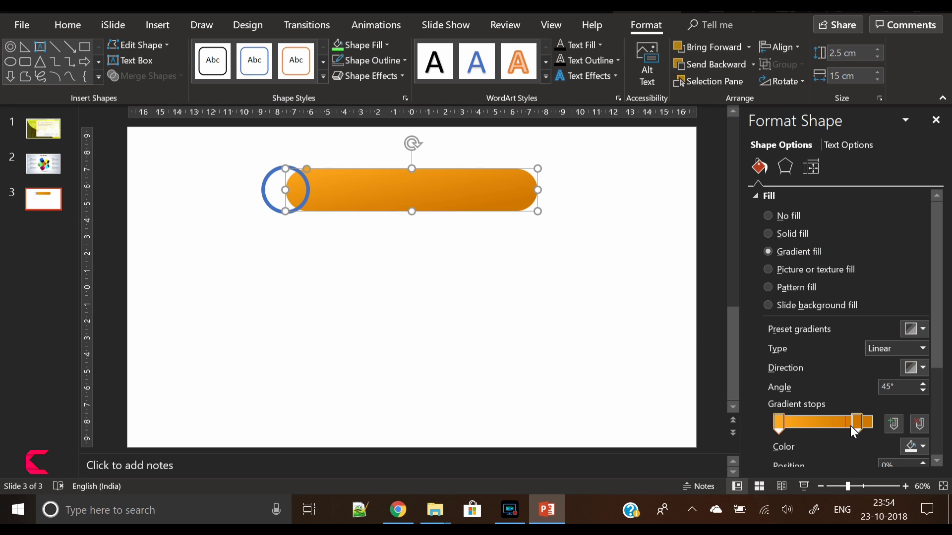
{"action": "left_click_drag", "start_coordinate": [850, 426], "coordinate": [901, 426]}
{"action": "left_click", "coordinate": [779, 423]}
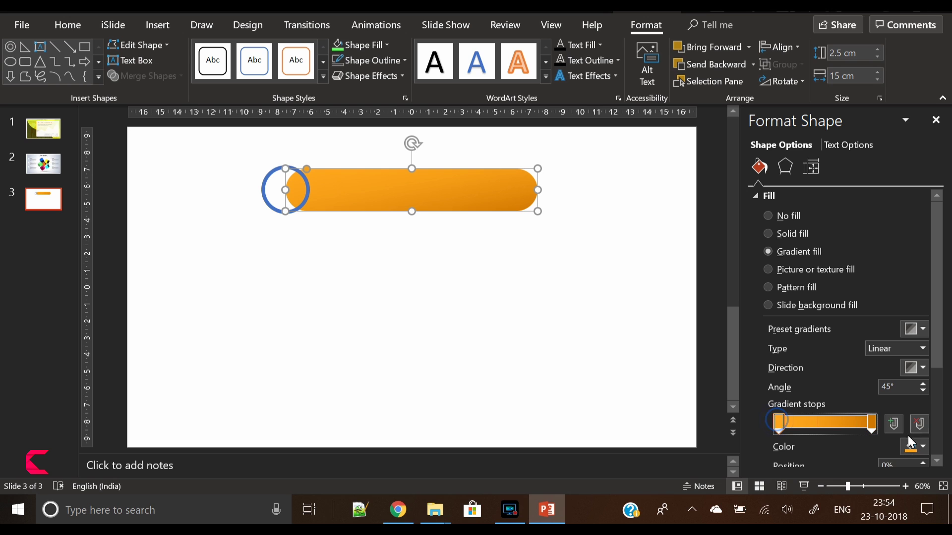
{"action": "left_click", "coordinate": [533, 288]}
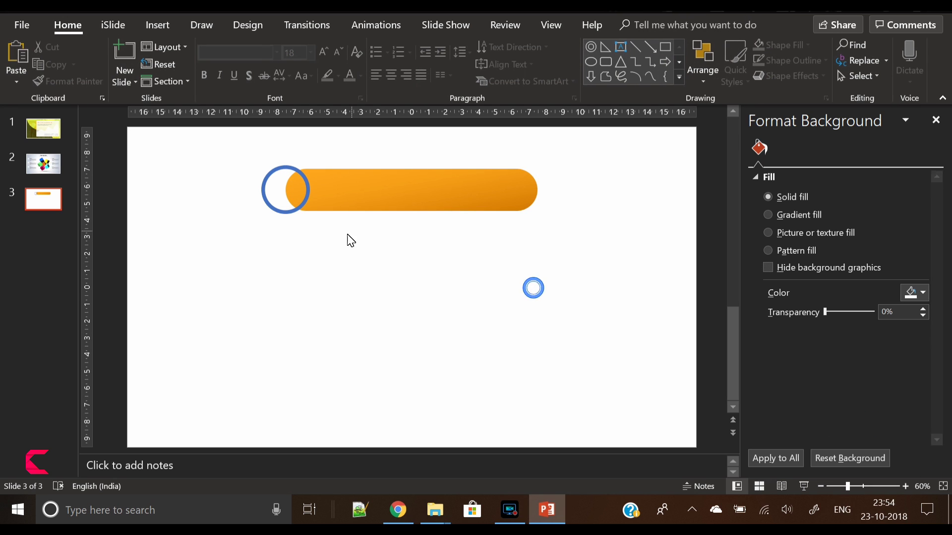
Make the ring white with a shadow preset and increased blur
{"action": "left_click", "coordinate": [298, 212]}
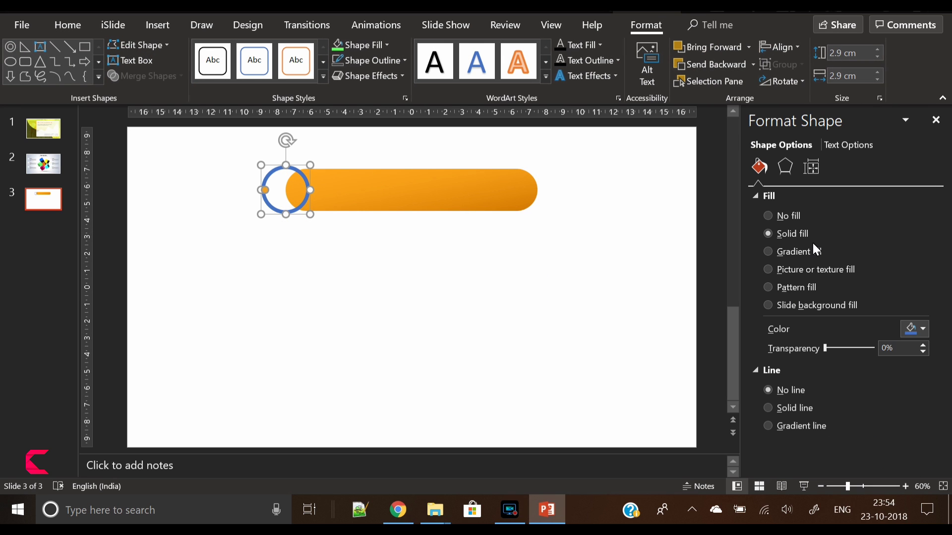
{"action": "left_click", "coordinate": [919, 328]}
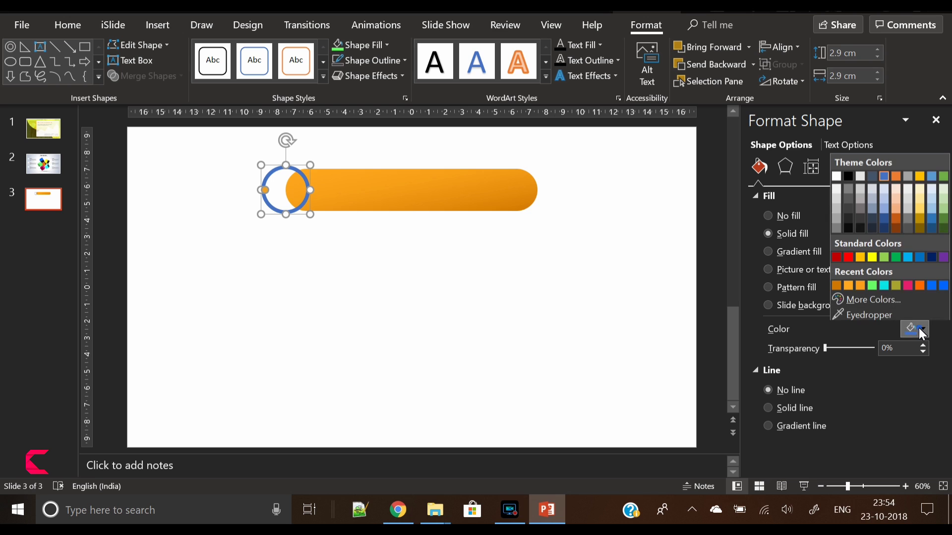
{"action": "left_click", "coordinate": [835, 172]}
{"action": "left_click", "coordinate": [785, 167]}
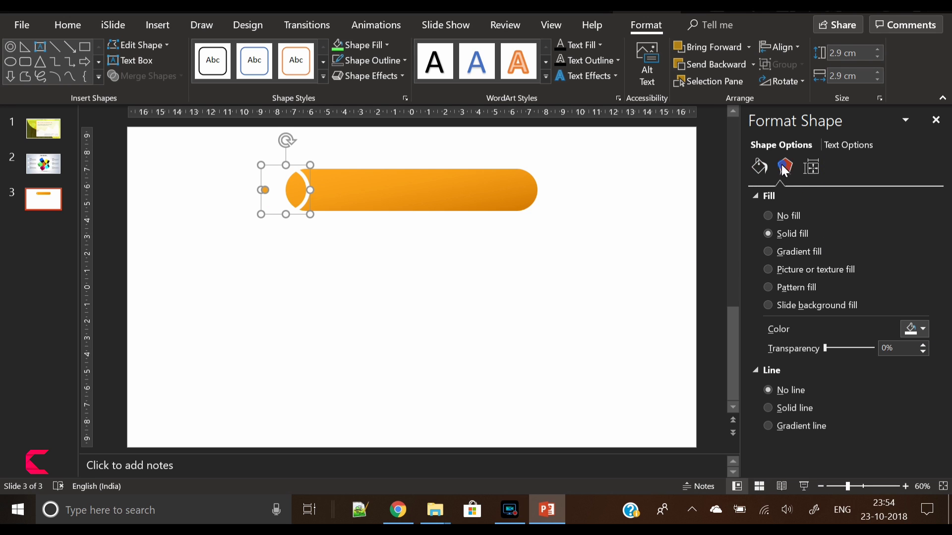
{"action": "left_click", "coordinate": [915, 214]}
{"action": "left_click", "coordinate": [875, 369]}
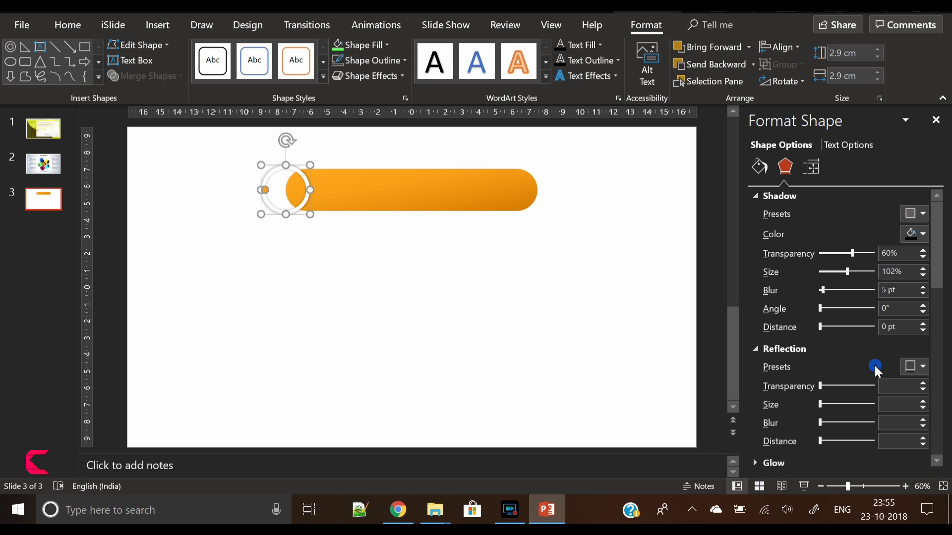
{"action": "left_click_drag", "start_coordinate": [823, 292], "coordinate": [827, 291]}
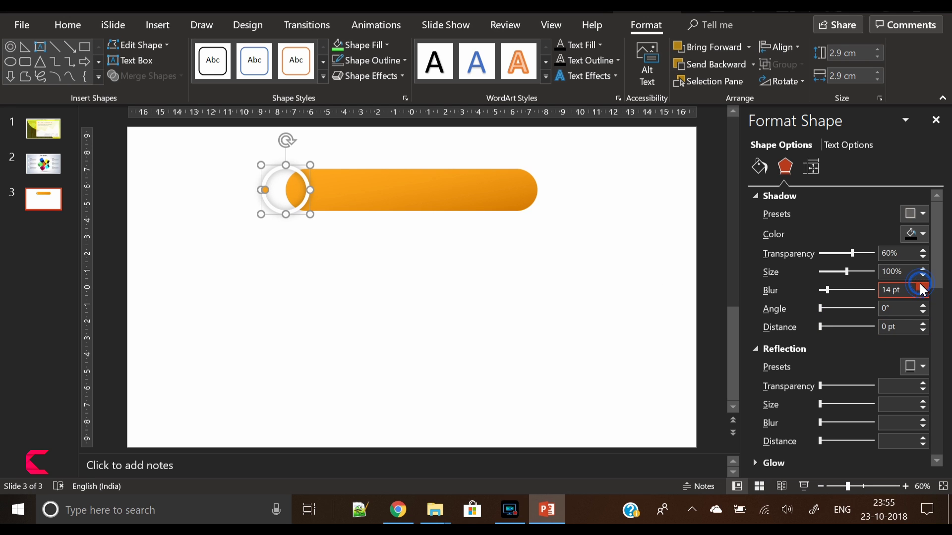
{"action": "left_click", "coordinate": [469, 231]}
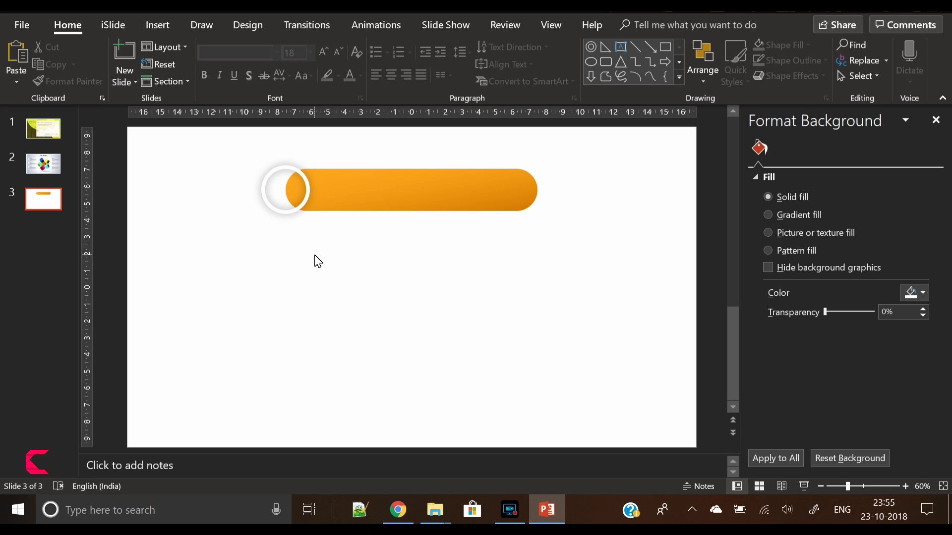
Give the orange bar an outer shadow with 18 pt blur
{"action": "left_click", "coordinate": [395, 185]}
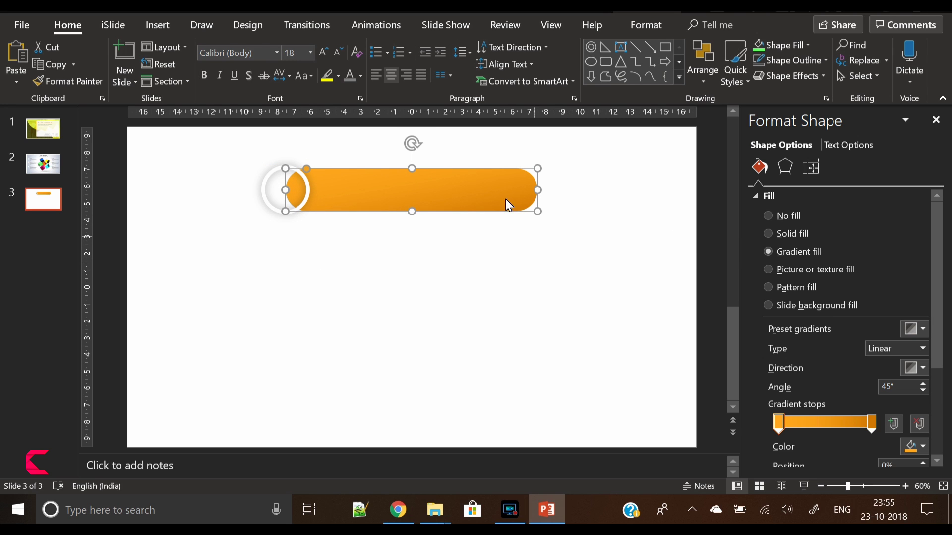
{"action": "left_click", "coordinate": [784, 165]}
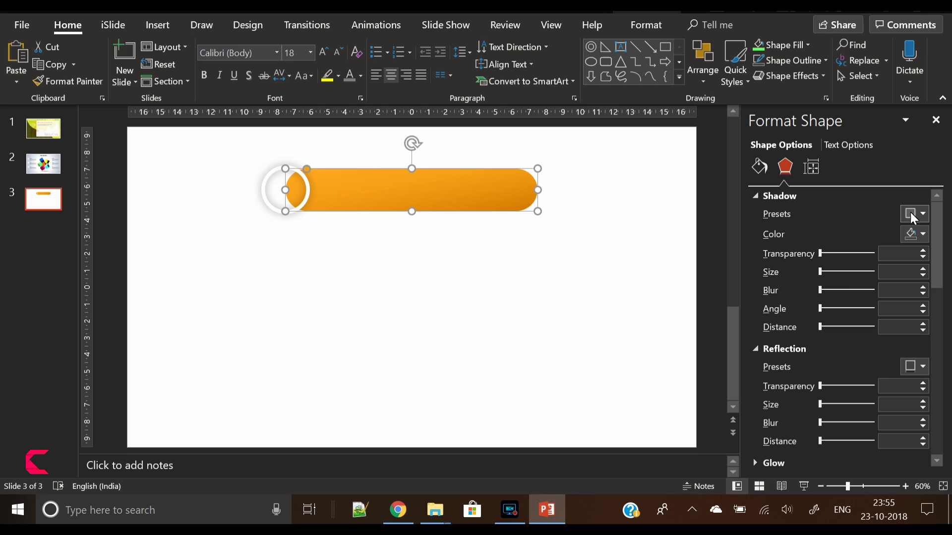
{"action": "left_click", "coordinate": [914, 213]}
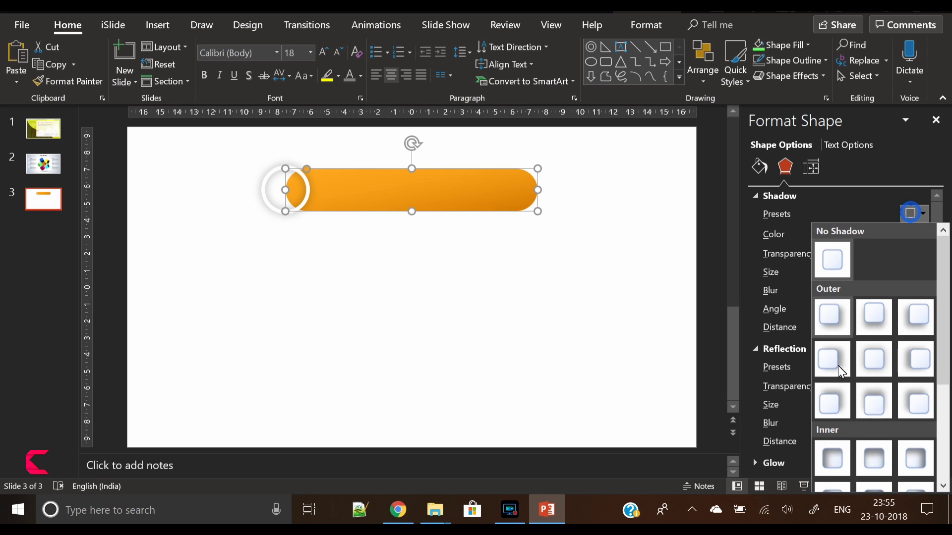
{"action": "left_click", "coordinate": [831, 325]}
{"action": "left_click", "coordinate": [829, 290]}
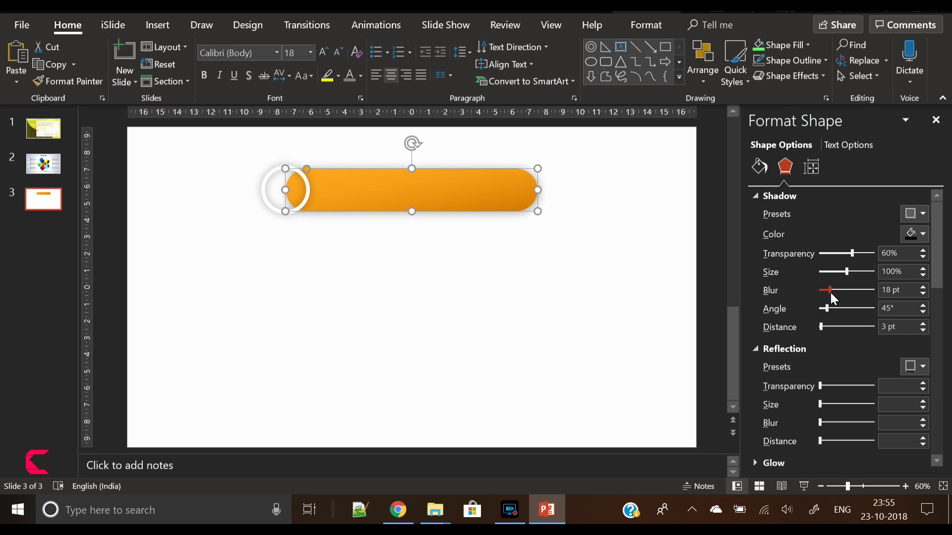
{"action": "left_click", "coordinate": [590, 258]}
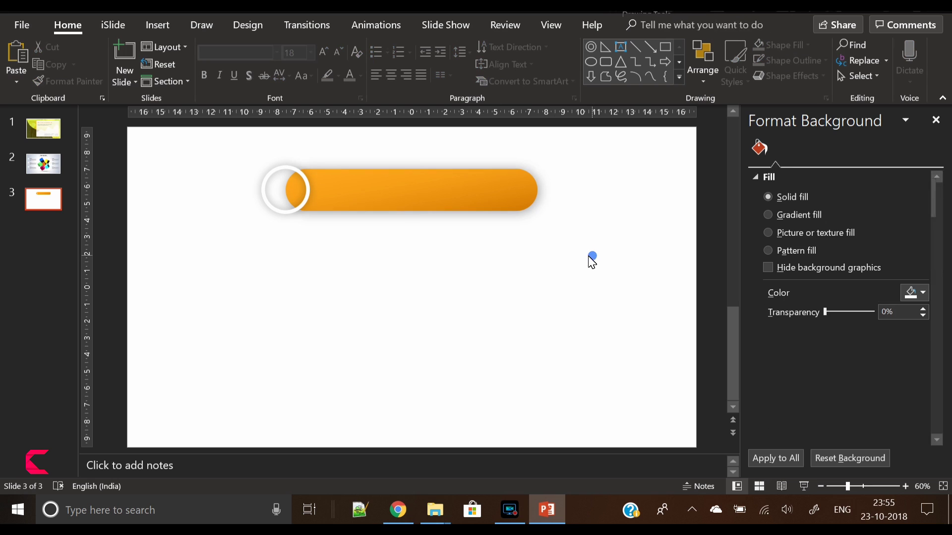
{"action": "left_click", "coordinate": [296, 216]}
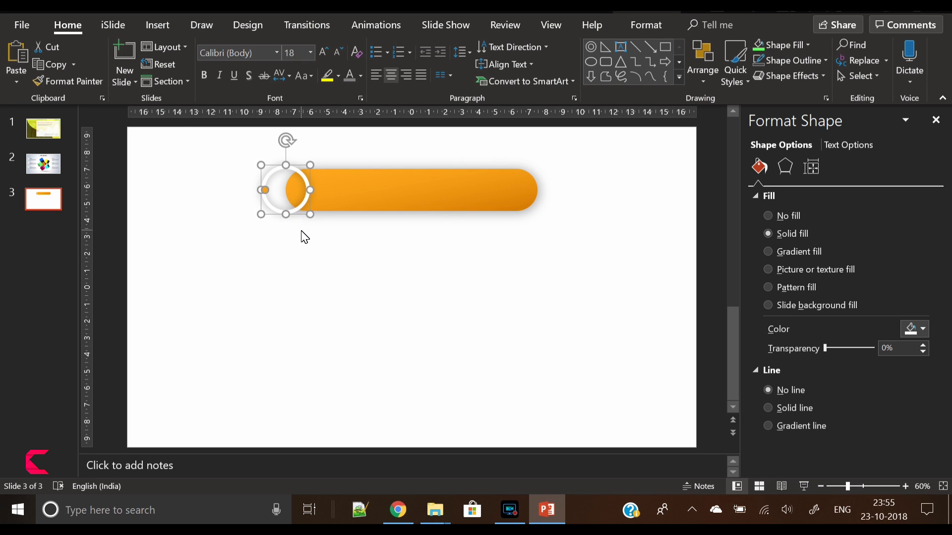
Draw an oval circle over the bar's left end
{"action": "left_click", "coordinate": [303, 232]}
{"action": "left_click", "coordinate": [158, 26]}
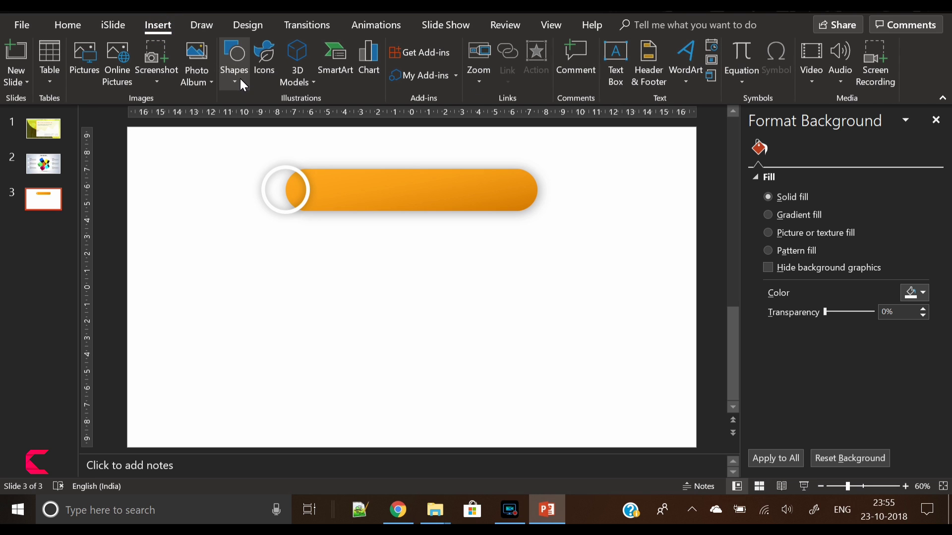
{"action": "left_click", "coordinate": [333, 188]}
{"action": "right_click", "coordinate": [334, 187]}
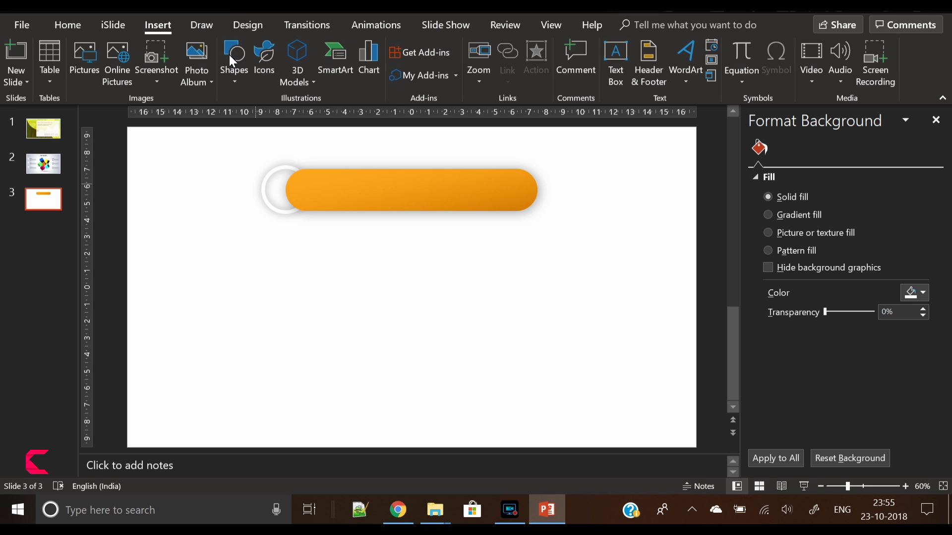
{"action": "left_click", "coordinate": [234, 75]}
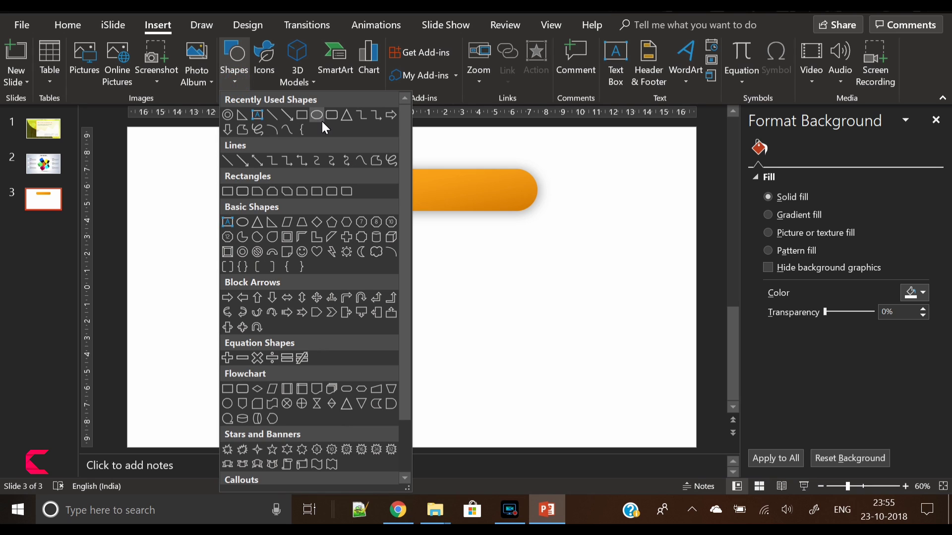
{"action": "left_click", "coordinate": [320, 119]}
{"action": "left_click", "coordinate": [313, 112]}
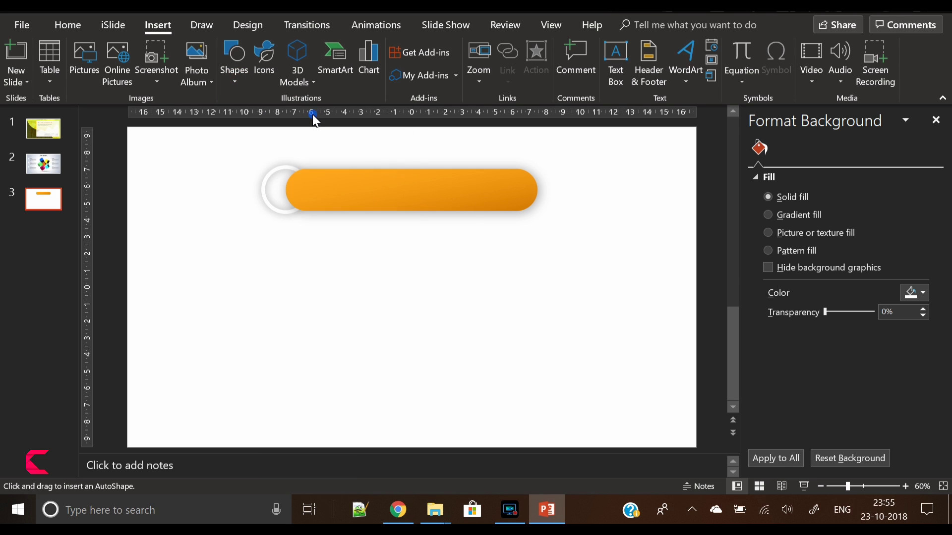
{"action": "left_click_drag", "start_coordinate": [269, 170], "coordinate": [303, 204]}
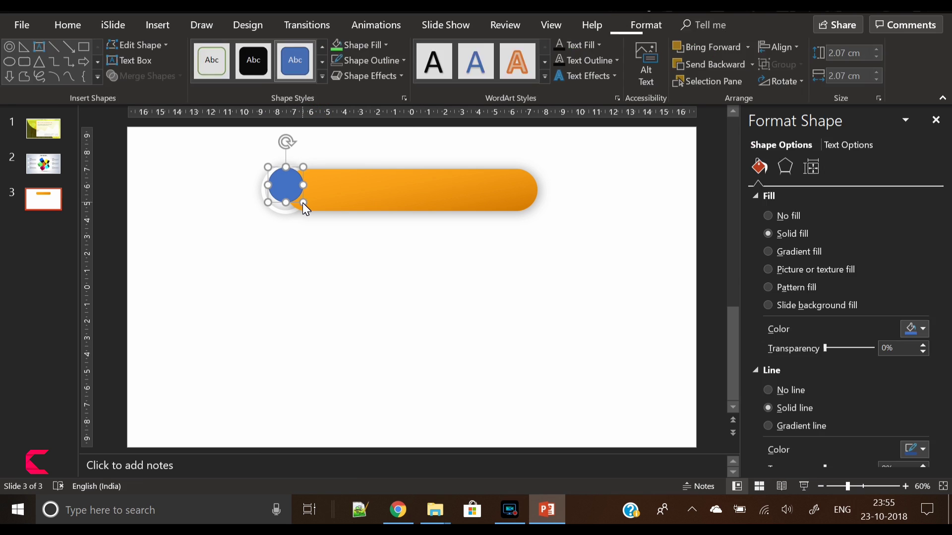
Make the circle 1.9 cm, white, with no outline, centred on the bar's left end
{"action": "left_click", "coordinate": [877, 57]}
{"action": "left_click", "coordinate": [877, 80]}
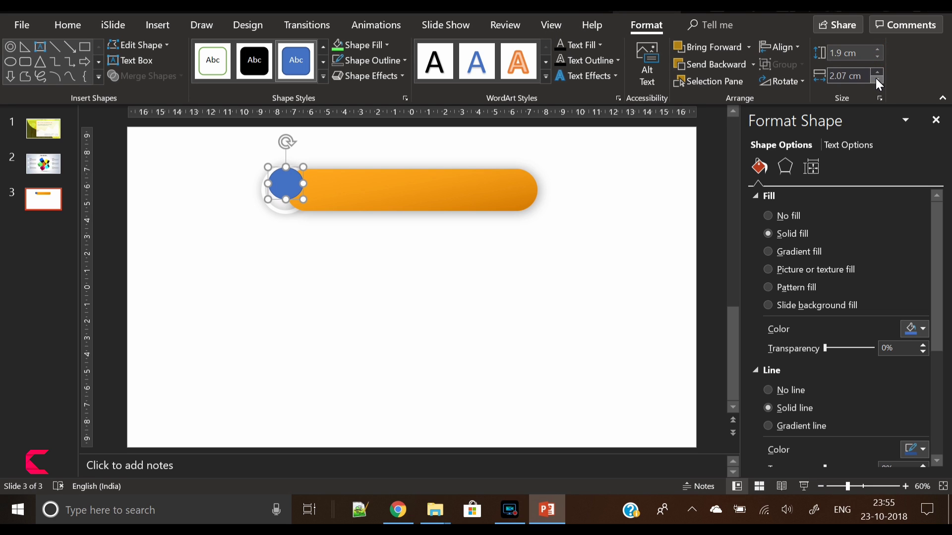
{"action": "left_click", "coordinate": [877, 80]}
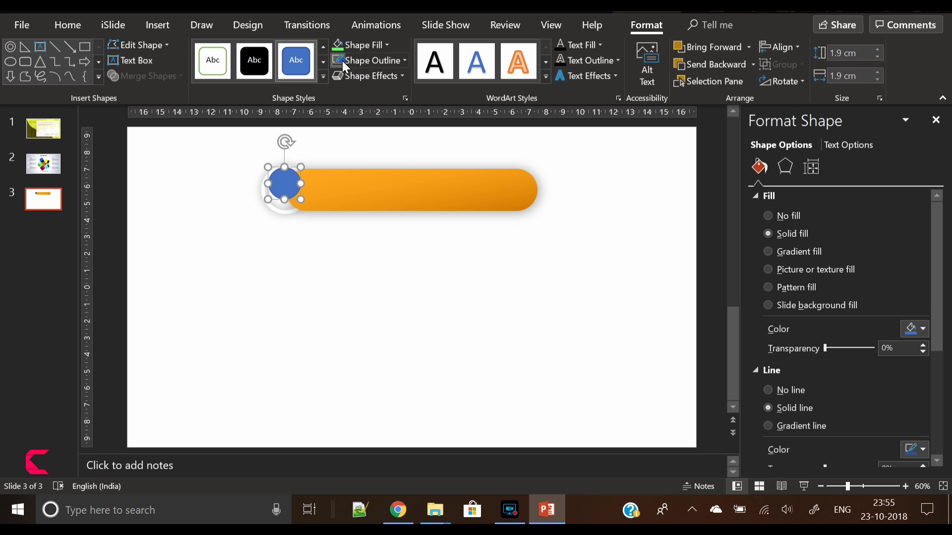
{"action": "left_click", "coordinate": [768, 390]}
{"action": "left_click", "coordinate": [923, 330]}
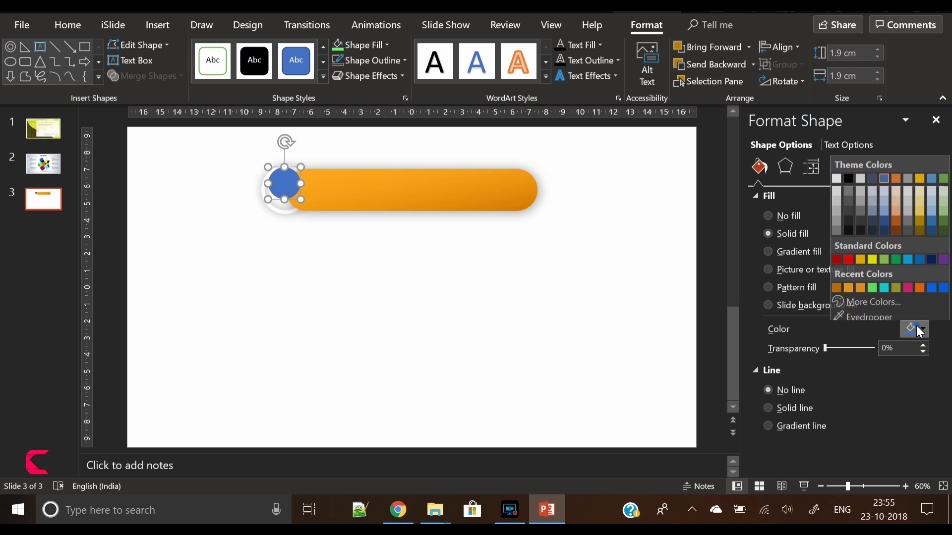
{"action": "left_click", "coordinate": [834, 174]}
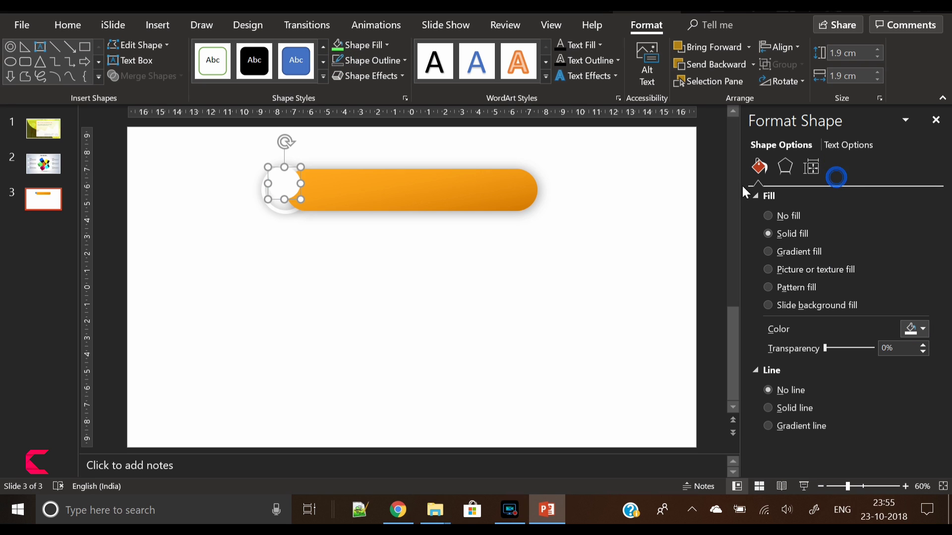
{"action": "left_click_drag", "start_coordinate": [289, 187], "coordinate": [289, 193]}
Apply a softly blurred outer shadow to the white circle
{"action": "left_click", "coordinate": [786, 166]}
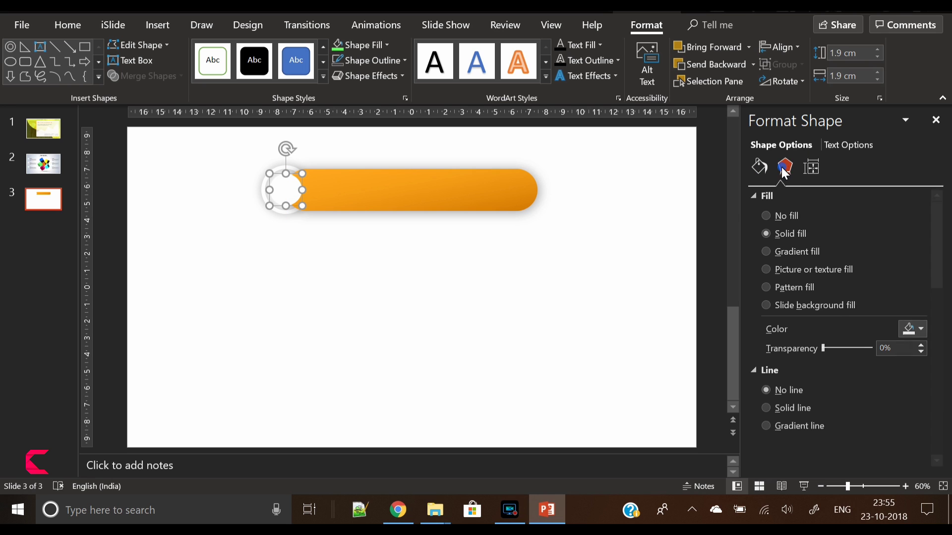
{"action": "left_click", "coordinate": [915, 213]}
{"action": "left_click", "coordinate": [845, 327]}
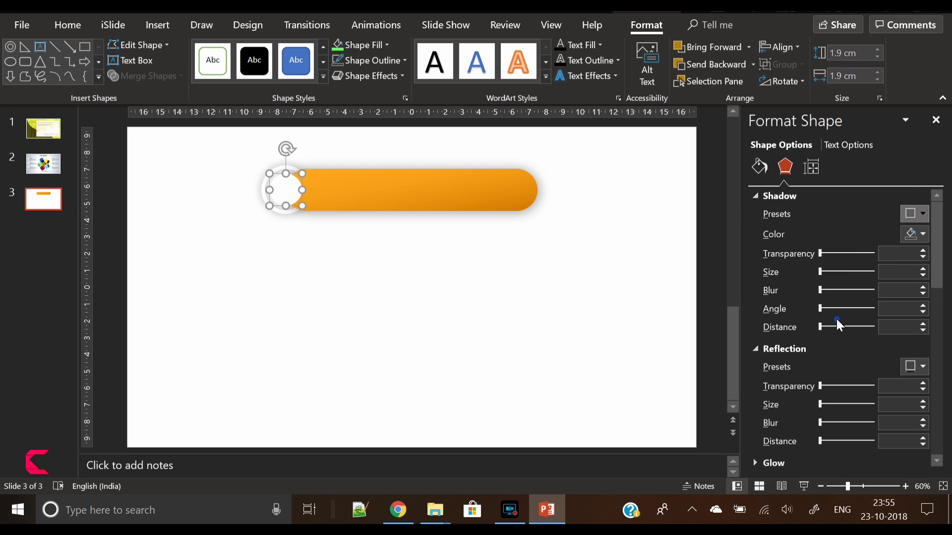
{"action": "left_click_drag", "start_coordinate": [837, 292], "coordinate": [833, 297]}
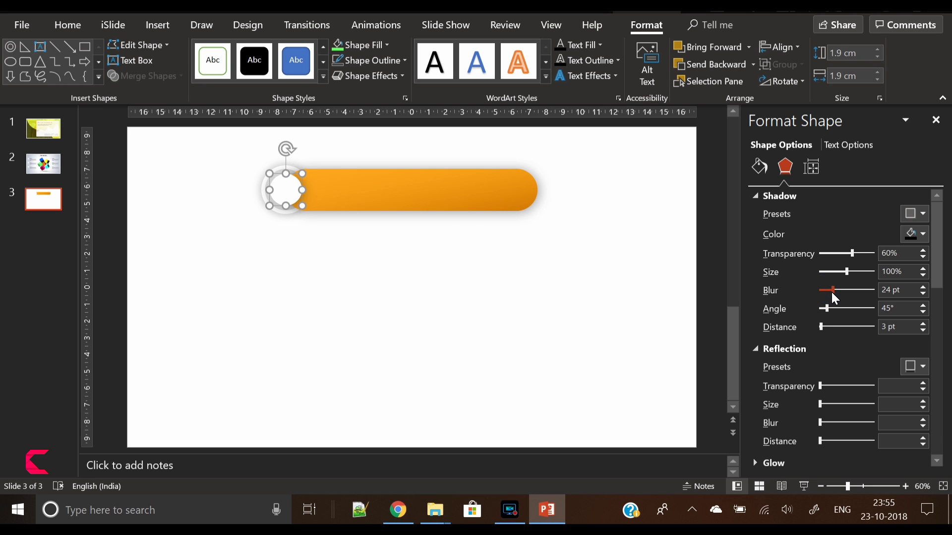
{"action": "left_click", "coordinate": [516, 263]}
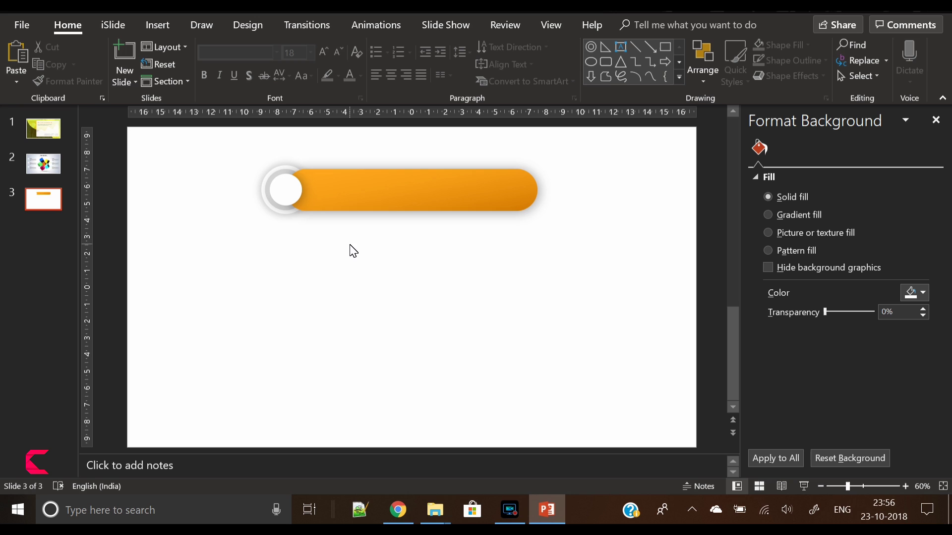
Set the bar gradient's end stop to red via More Colors
{"action": "left_click", "coordinate": [445, 196]}
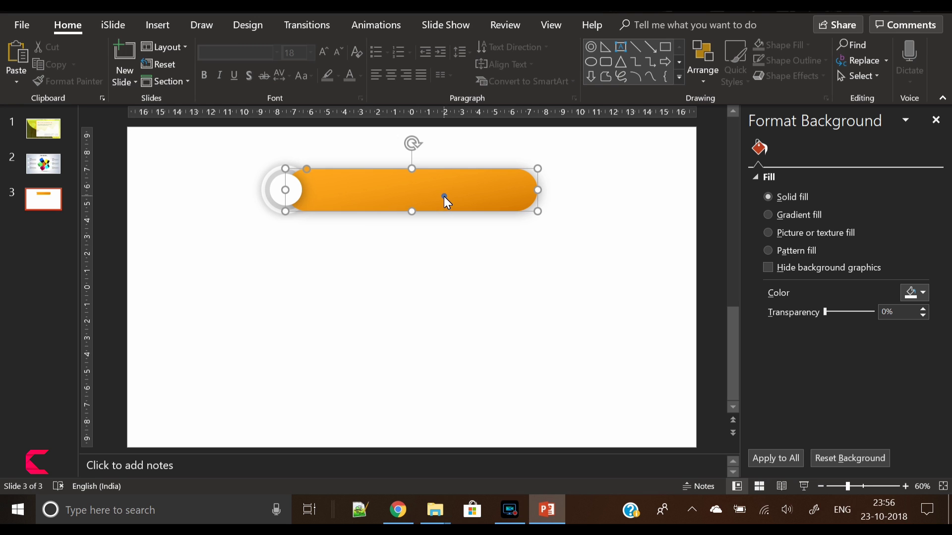
{"action": "left_click", "coordinate": [873, 425]}
{"action": "left_click", "coordinate": [920, 448]}
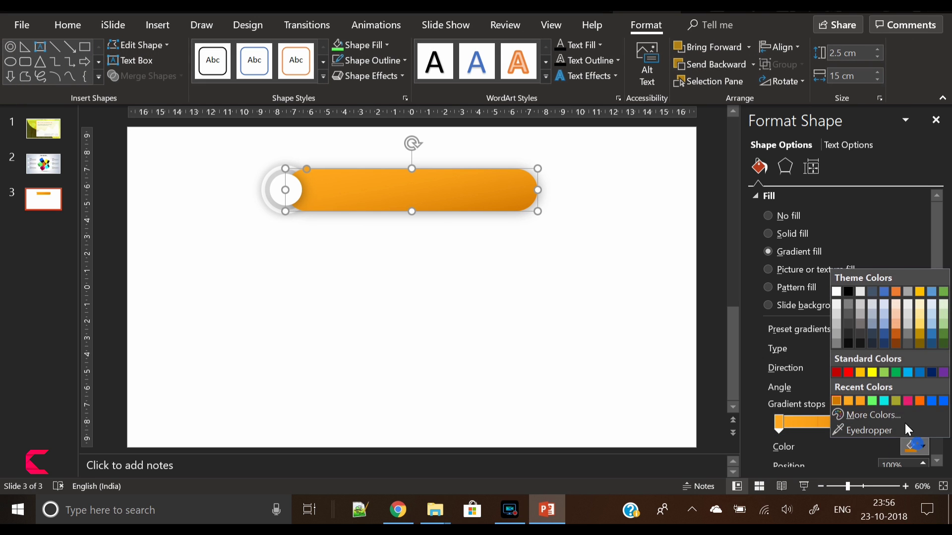
{"action": "left_click", "coordinate": [877, 415]}
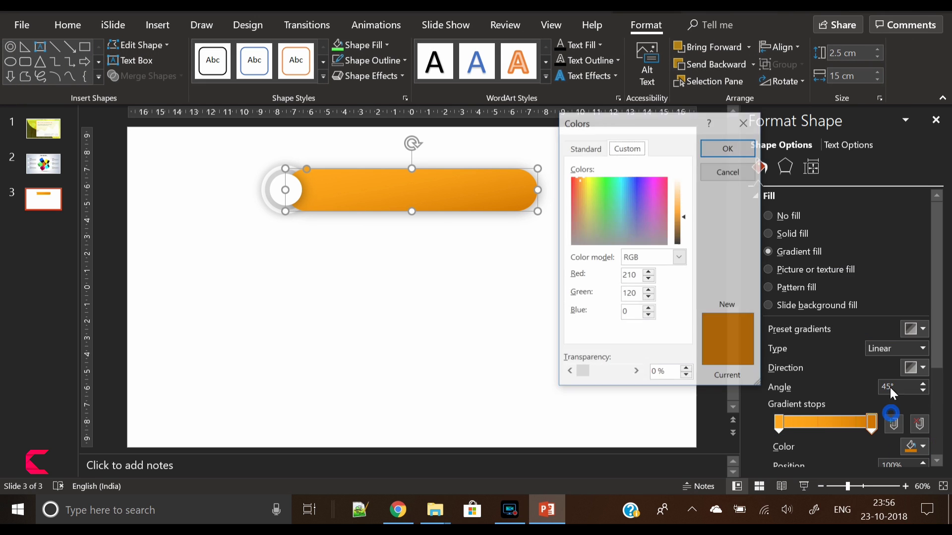
{"action": "left_click", "coordinate": [657, 182]}
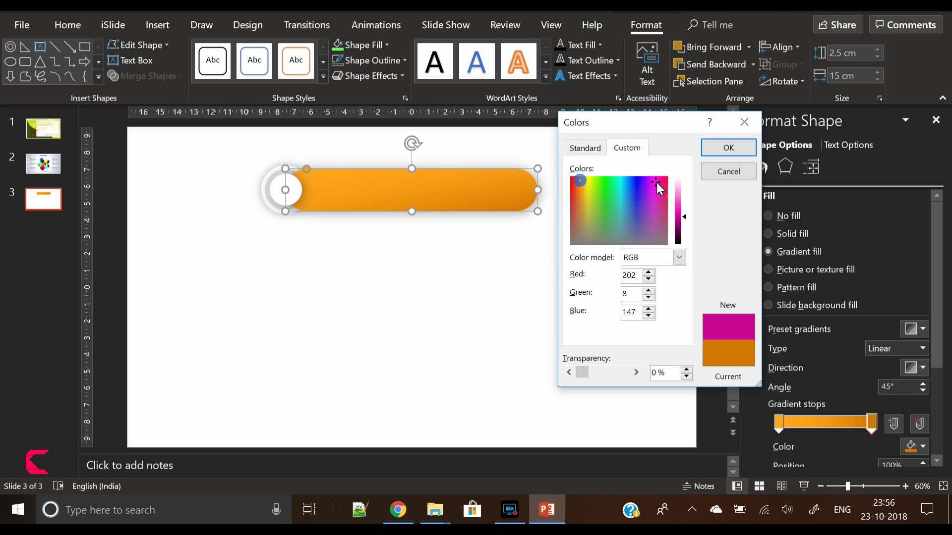
{"action": "left_click", "coordinate": [628, 176]}
{"action": "mouse_move", "coordinate": [627, 175]}
{"action": "left_mouse_down"}
{"action": "mouse_move", "coordinate": [585, 176]}
{"action": "mouse_move", "coordinate": [605, 181]}
{"action": "mouse_move", "coordinate": [593, 194]}
{"action": "left_mouse_up"}
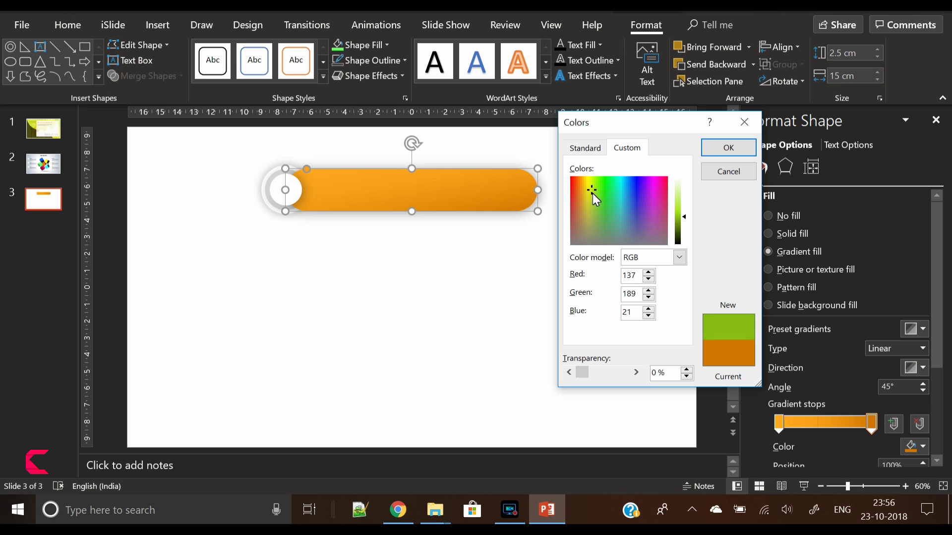
{"action": "left_click", "coordinate": [586, 148]}
{"action": "left_click", "coordinate": [617, 242]}
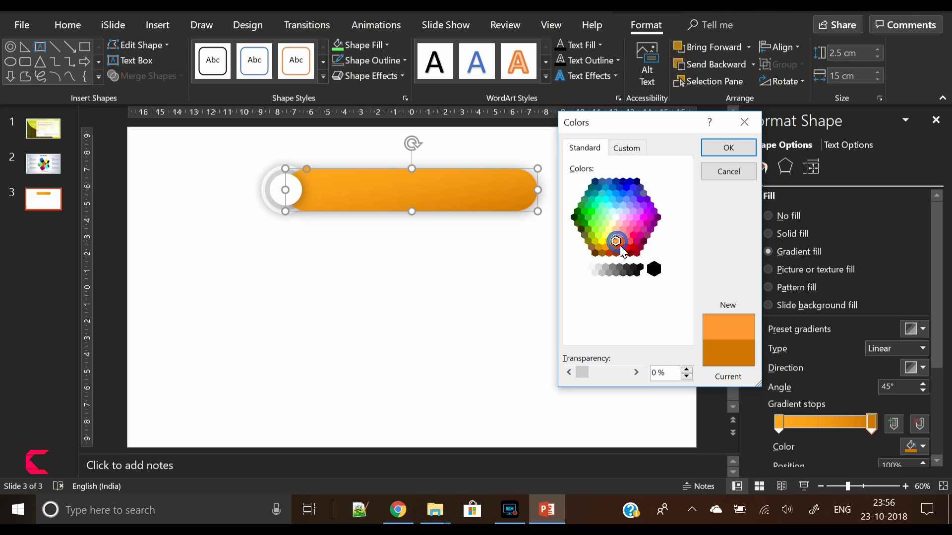
{"action": "left_click", "coordinate": [628, 248]}
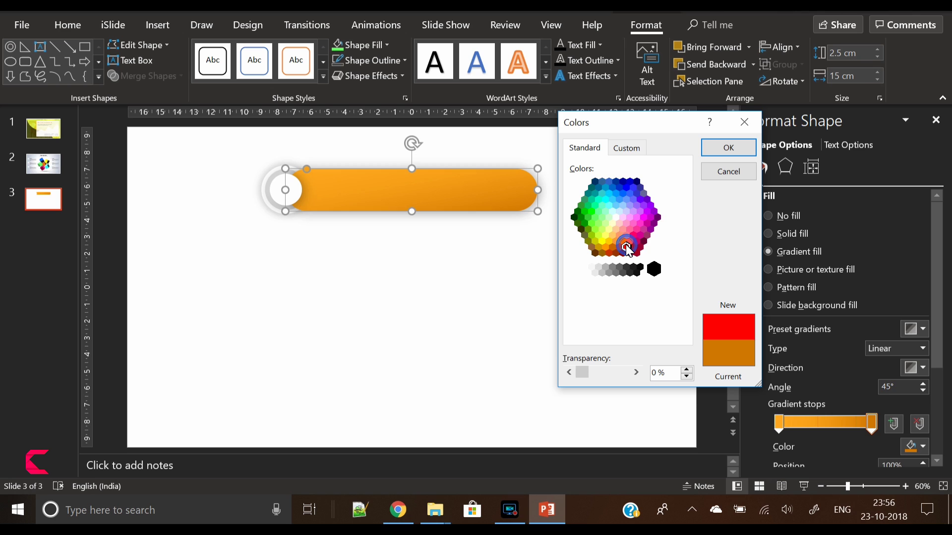
{"action": "left_click", "coordinate": [738, 149]}
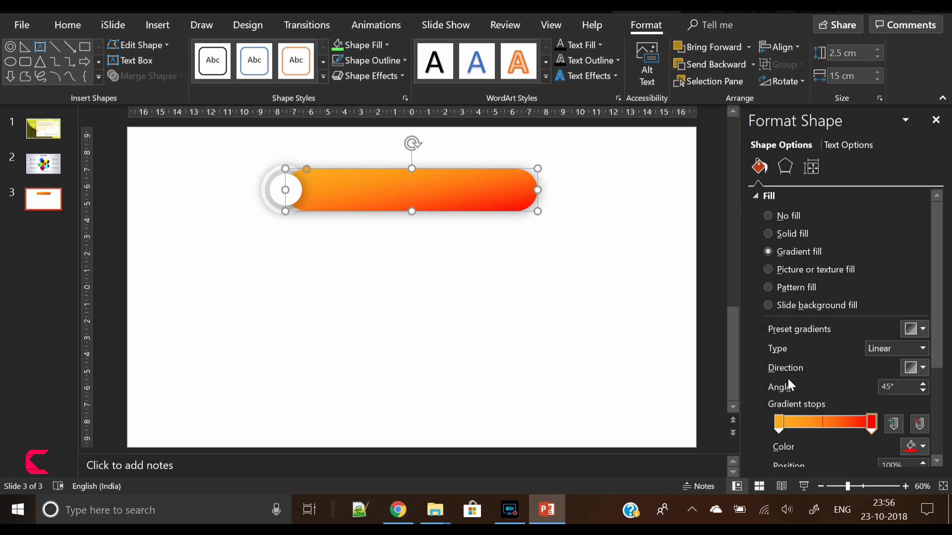
Set the gradient's starting stop to a deeper orange
{"action": "left_click", "coordinate": [778, 428]}
{"action": "left_click", "coordinate": [917, 448]}
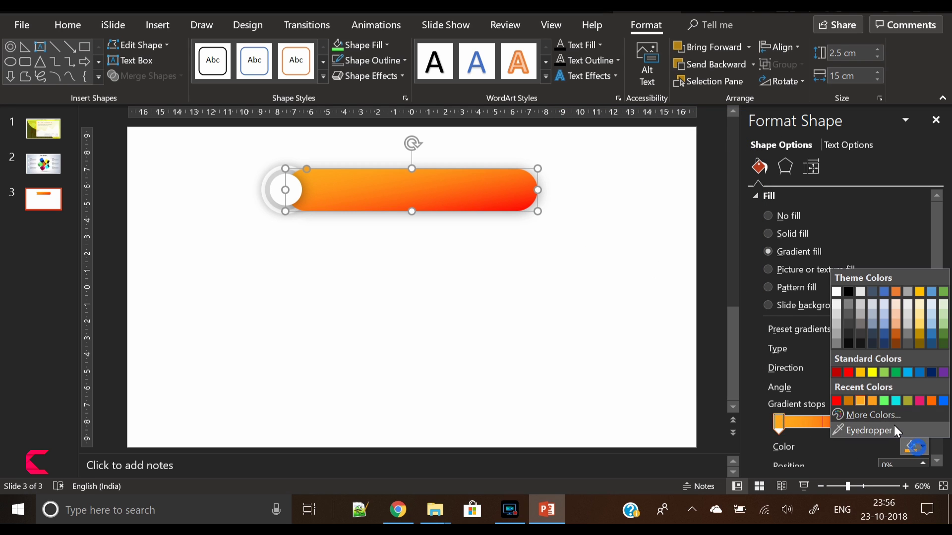
{"action": "left_click", "coordinate": [892, 417]}
{"action": "left_click", "coordinate": [585, 148]}
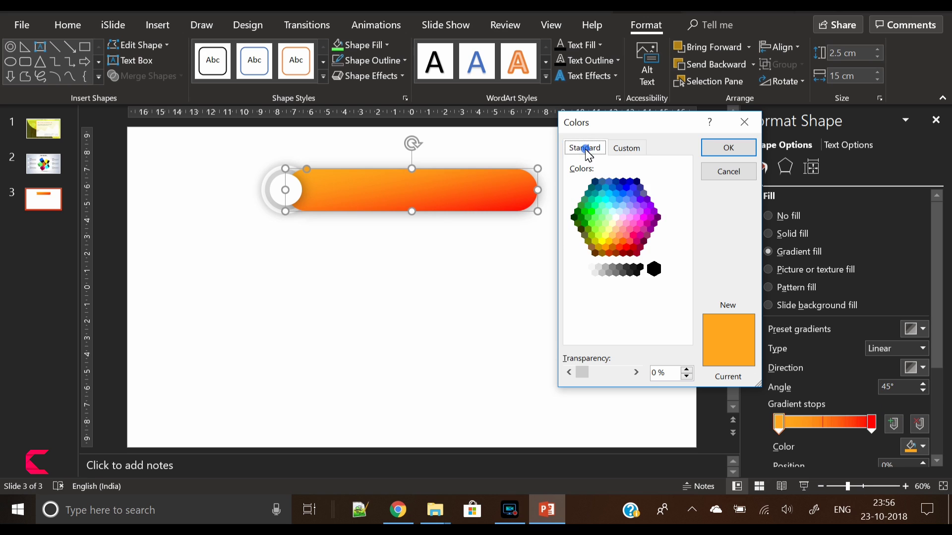
{"action": "left_click", "coordinate": [606, 248]}
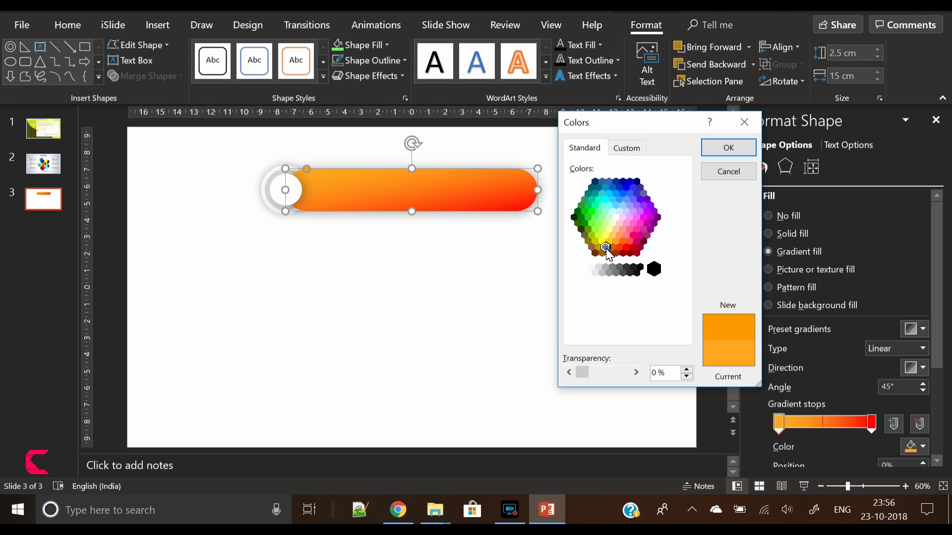
{"action": "left_click", "coordinate": [729, 148]}
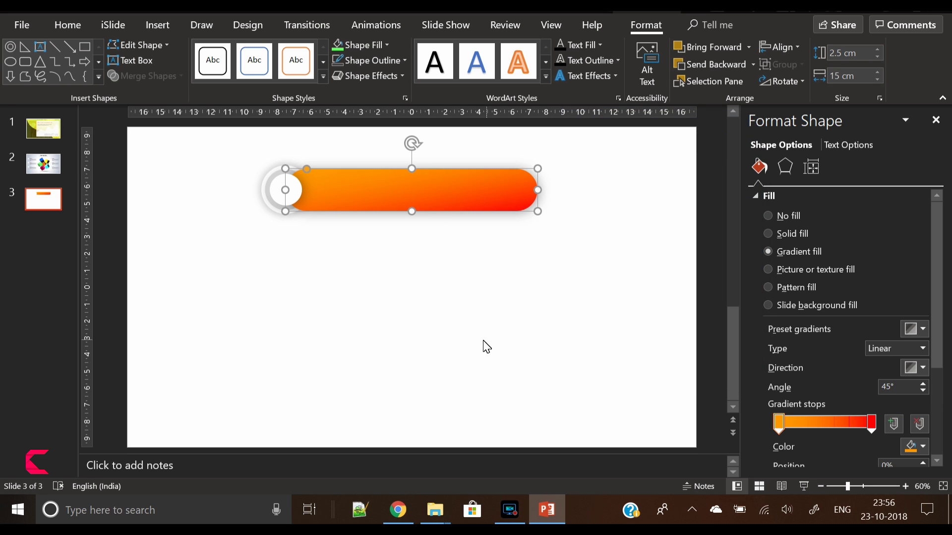
Move the orange gradient stop to about 41% along the bar
{"action": "left_click", "coordinate": [455, 287]}
{"action": "left_click", "coordinate": [366, 194]}
{"action": "left_click_drag", "start_coordinate": [777, 425], "coordinate": [816, 426]}
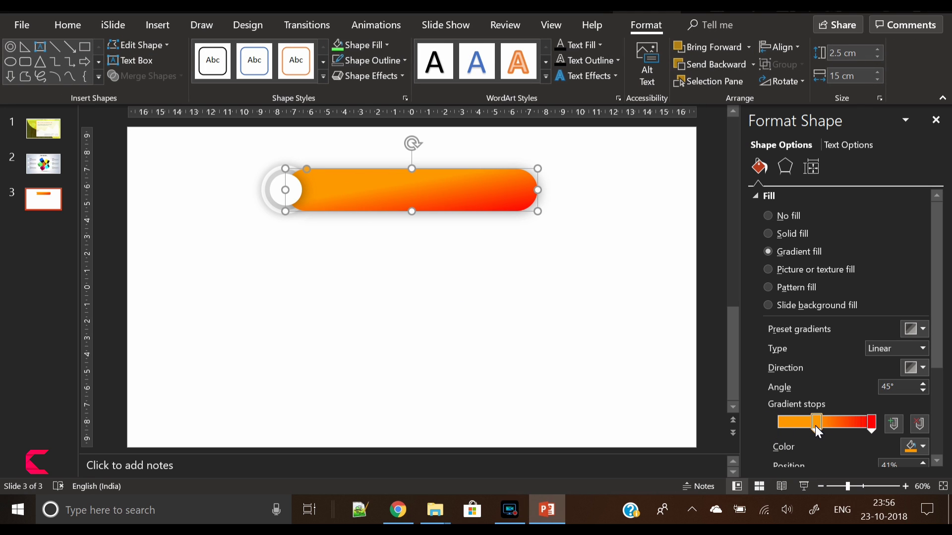
{"action": "left_click", "coordinate": [458, 333]}
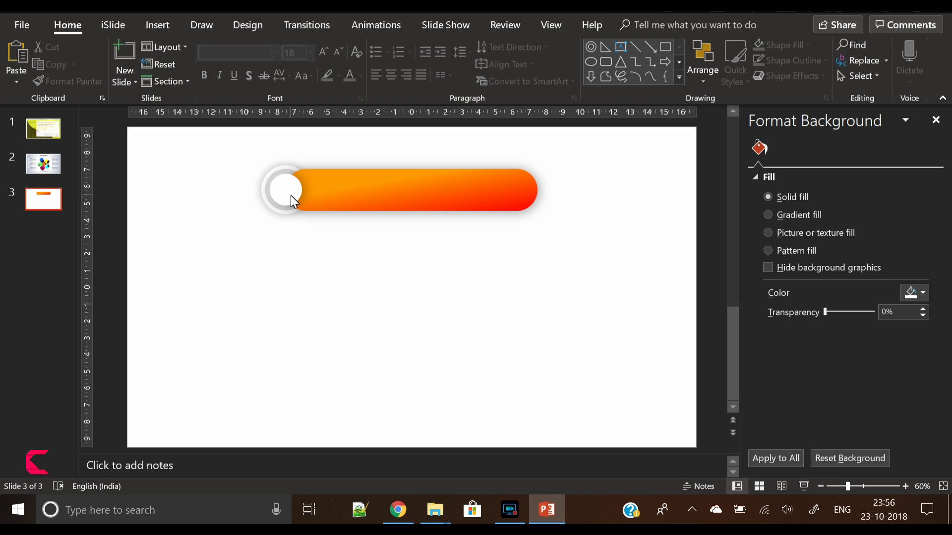
Paste a copy of the white circle and place it at the bar's right end
{"action": "key", "text": "ctrl+v"}
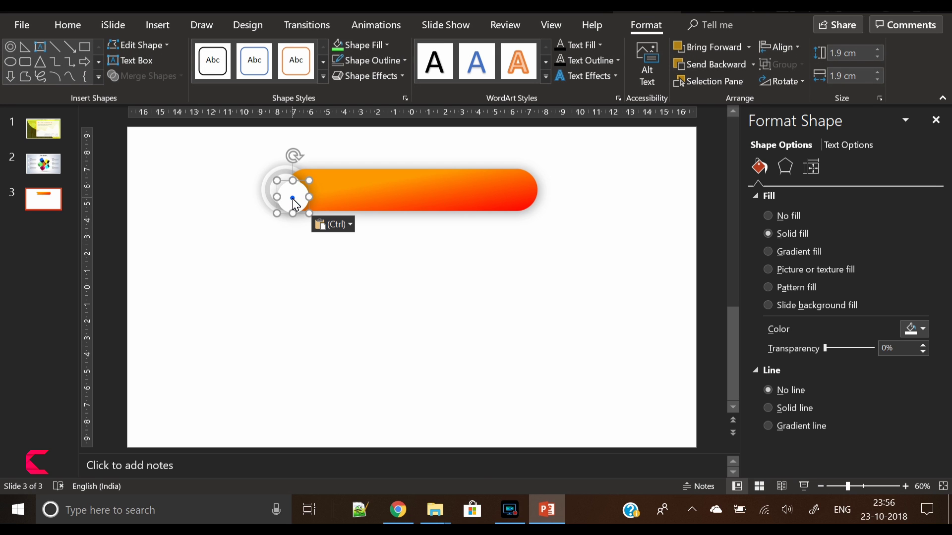
{"action": "left_click_drag", "start_coordinate": [291, 195], "coordinate": [514, 193]}
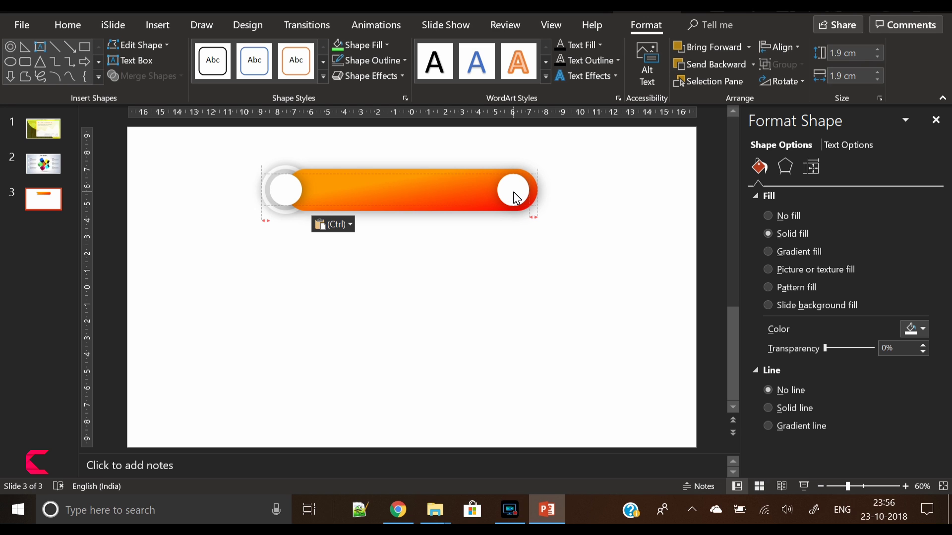
{"action": "left_click_drag", "start_coordinate": [513, 192], "coordinate": [513, 192]}
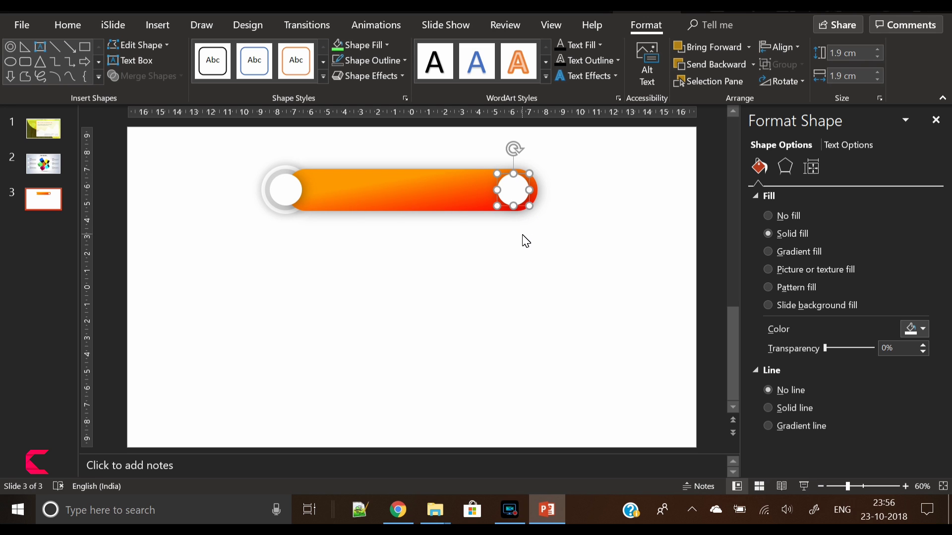
{"action": "left_click", "coordinate": [477, 313]}
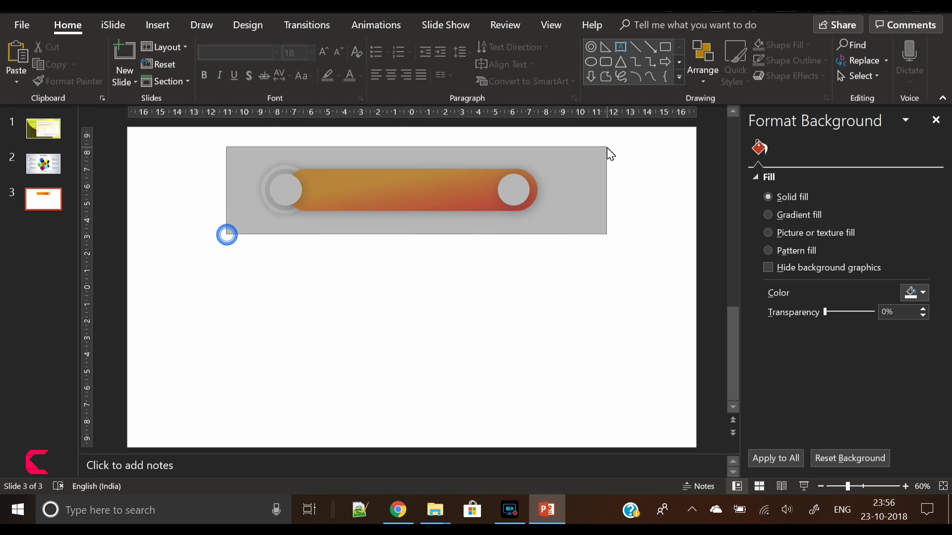
{"action": "left_click_drag", "start_coordinate": [227, 237], "coordinate": [607, 154]}
{"action": "left_click", "coordinate": [525, 320]}
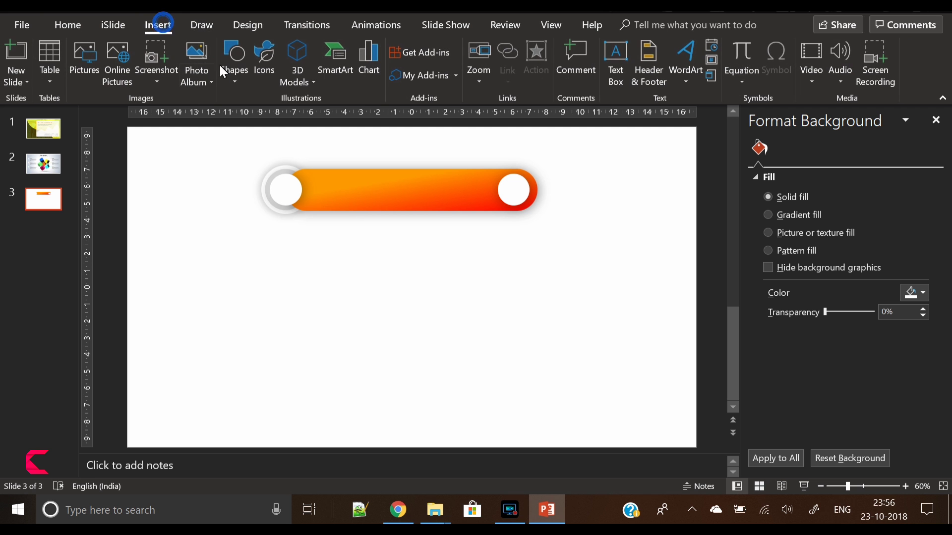
Draw a fully rounded rectangle over the progress bar
{"action": "left_click", "coordinate": [233, 85]}
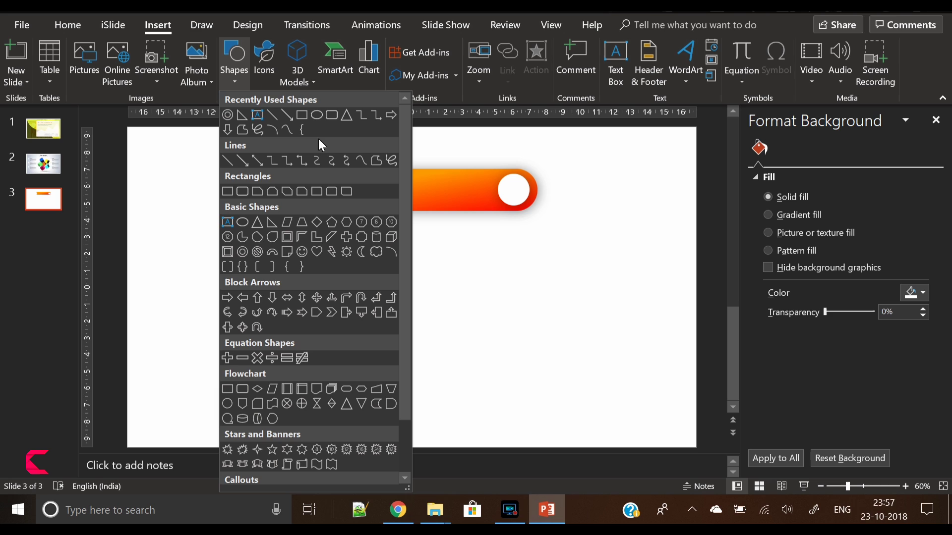
{"action": "left_click", "coordinate": [319, 116]}
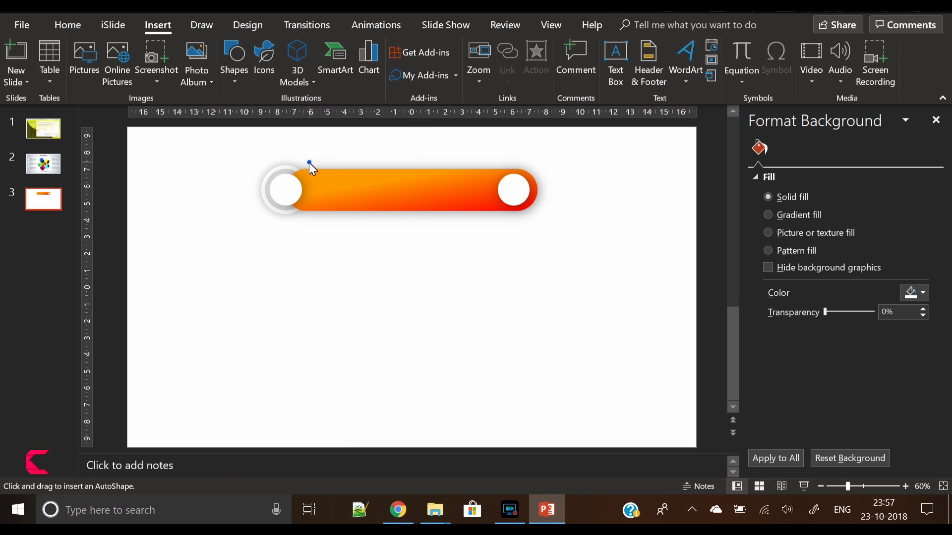
{"action": "mouse_move", "coordinate": [309, 164]}
{"action": "left_mouse_down"}
{"action": "mouse_move", "coordinate": [515, 241]}
{"action": "mouse_move", "coordinate": [557, 221]}
{"action": "left_mouse_up"}
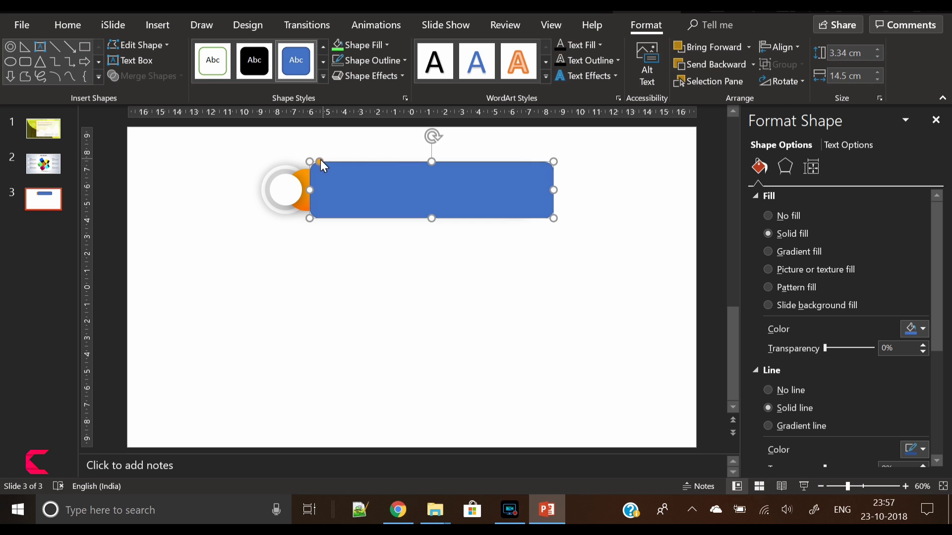
{"action": "left_click_drag", "start_coordinate": [319, 161], "coordinate": [493, 185]}
{"action": "left_click_drag", "start_coordinate": [433, 192], "coordinate": [441, 195]}
Send the blue pill behind the orange bar, widening and aligning it
{"action": "right_click", "coordinate": [441, 191]}
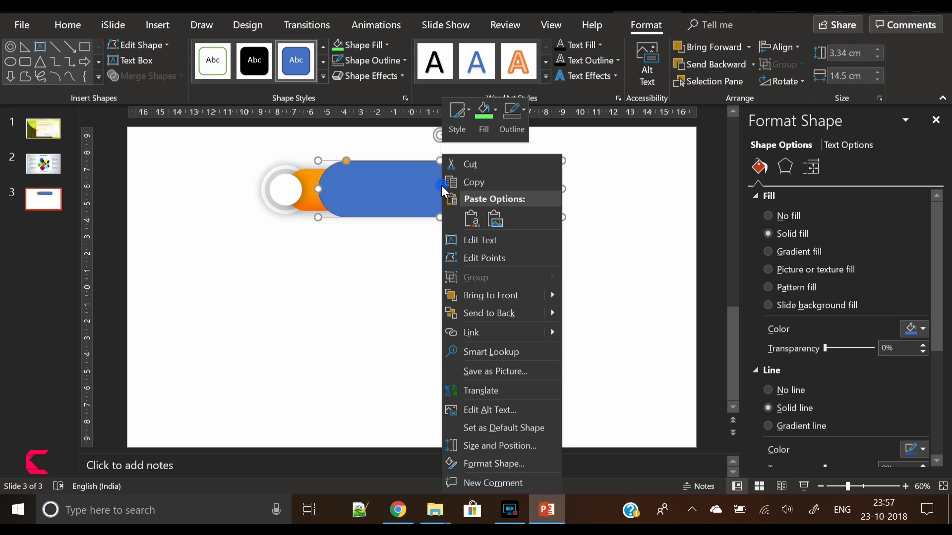
{"action": "left_click", "coordinate": [484, 312]}
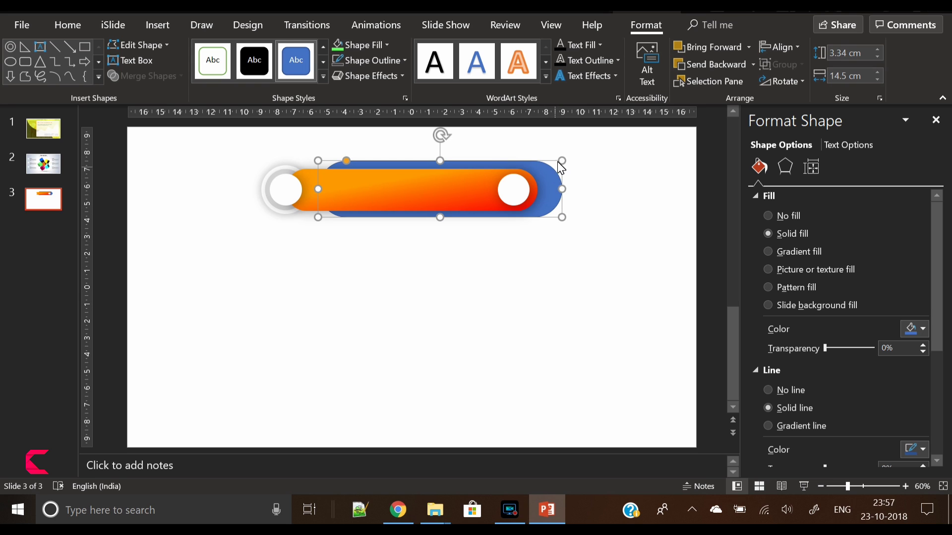
{"action": "left_click_drag", "start_coordinate": [558, 161], "coordinate": [509, 167]}
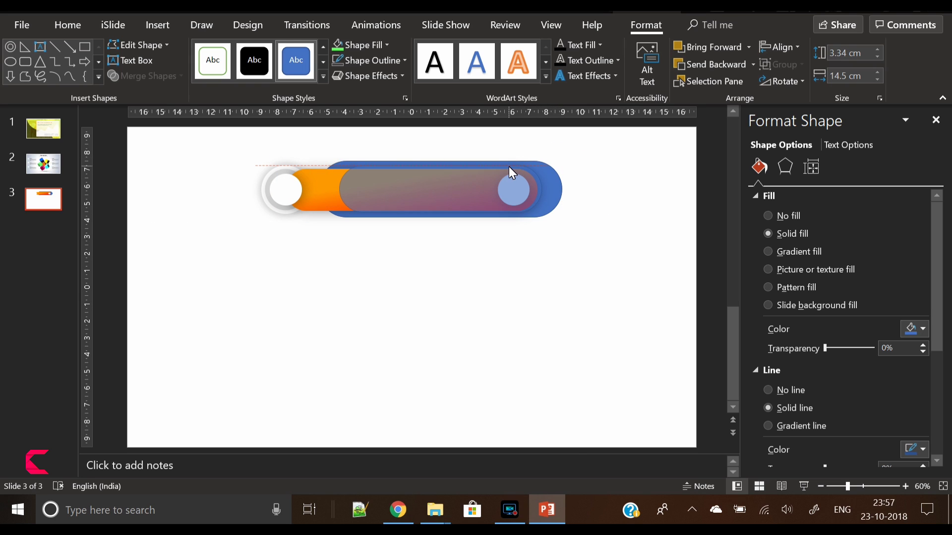
{"action": "left_click_drag", "start_coordinate": [519, 167], "coordinate": [545, 173]}
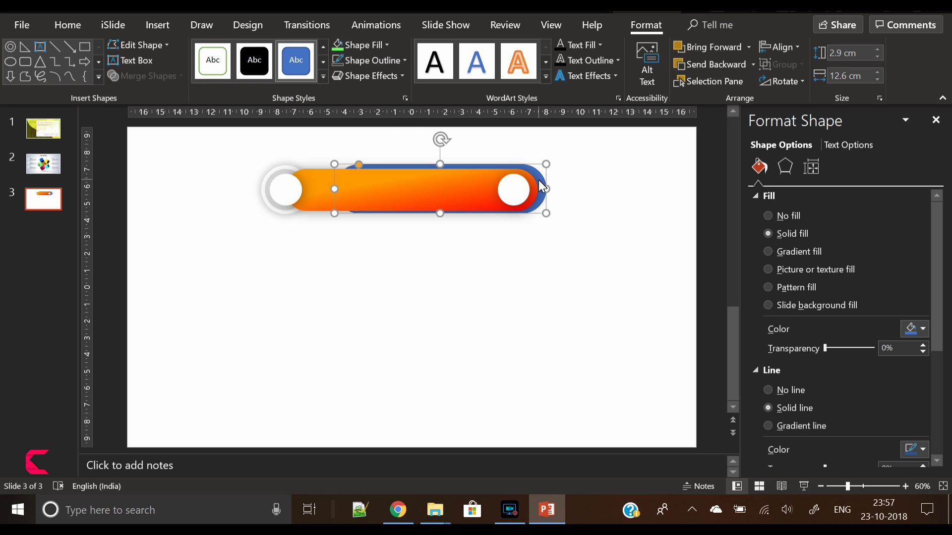
{"action": "left_click", "coordinate": [468, 162]}
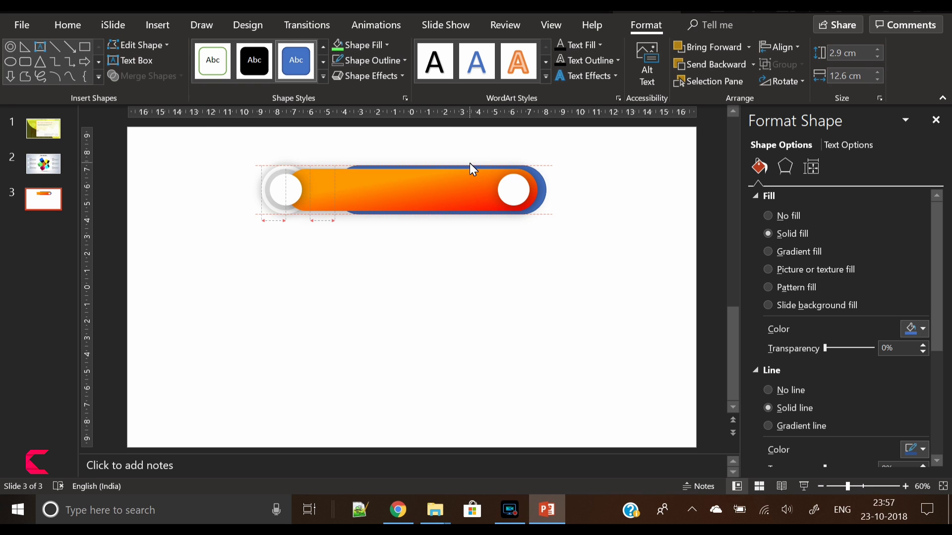
{"action": "mouse_move", "coordinate": [471, 166]}
{"action": "left_mouse_down"}
{"action": "mouse_move", "coordinate": [487, 165]}
{"action": "mouse_move", "coordinate": [434, 163]}
{"action": "left_mouse_up"}
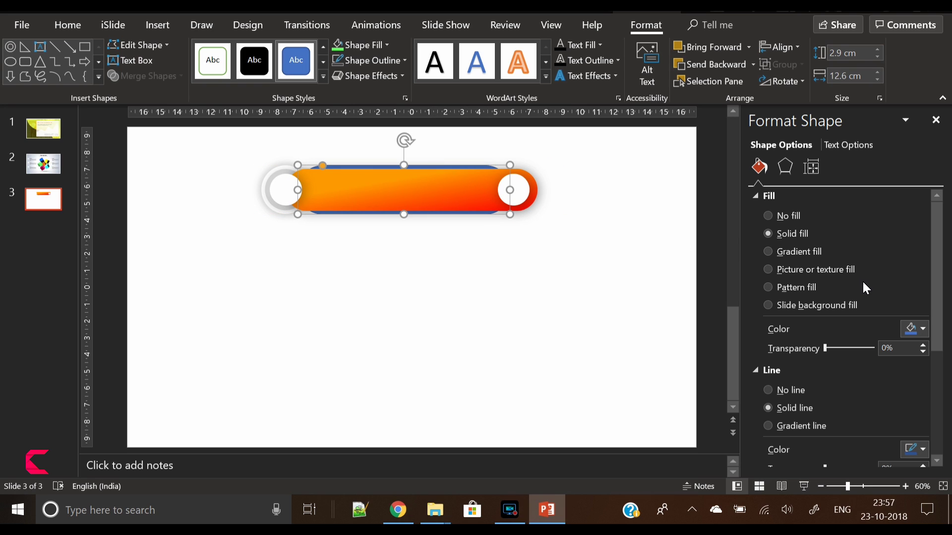
Remove the pill's outline, fill it light grey, and make it taller than the bar
{"action": "left_click", "coordinate": [791, 390]}
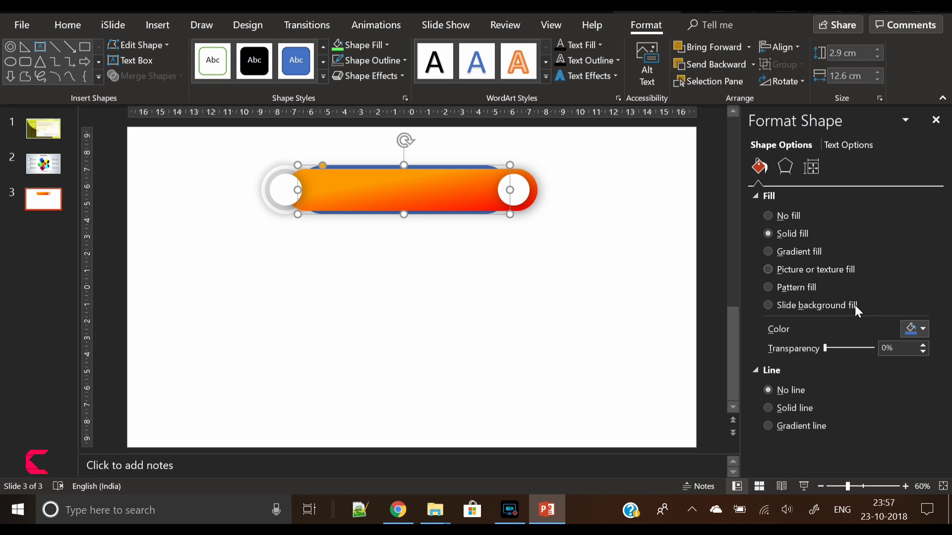
{"action": "left_click", "coordinate": [916, 328]}
{"action": "left_click", "coordinate": [836, 194]}
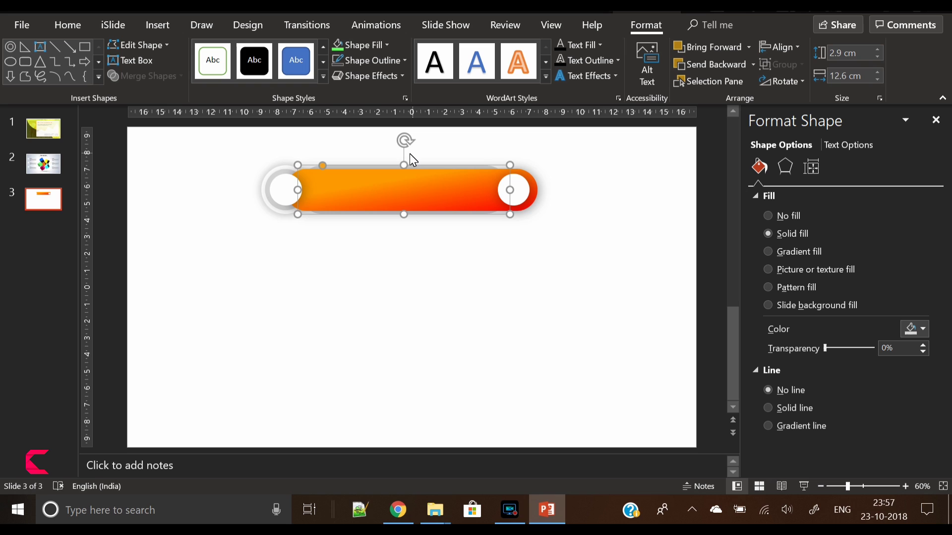
{"action": "left_click_drag", "start_coordinate": [404, 165], "coordinate": [403, 170]}
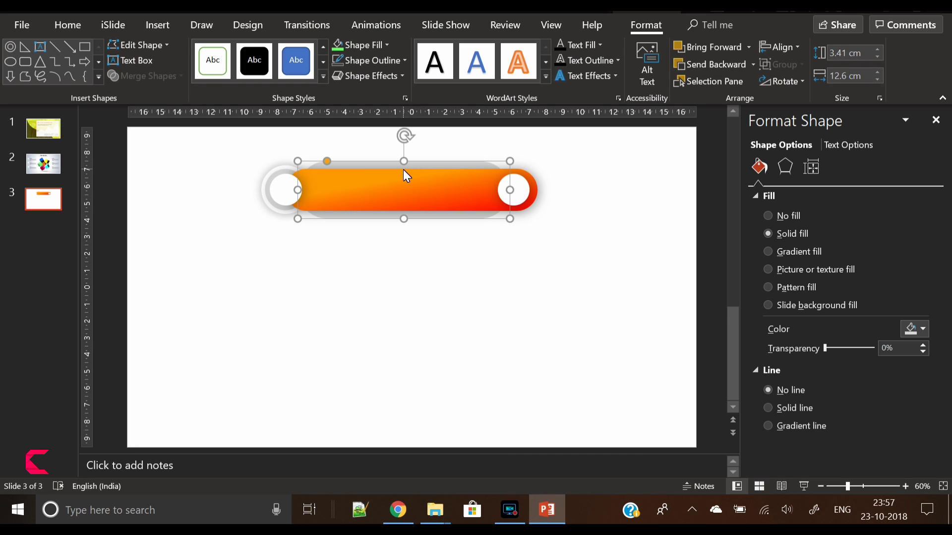
Fill the pill with a diagonal hatch pattern in grey foreground and background colours
{"action": "left_click", "coordinate": [802, 288]}
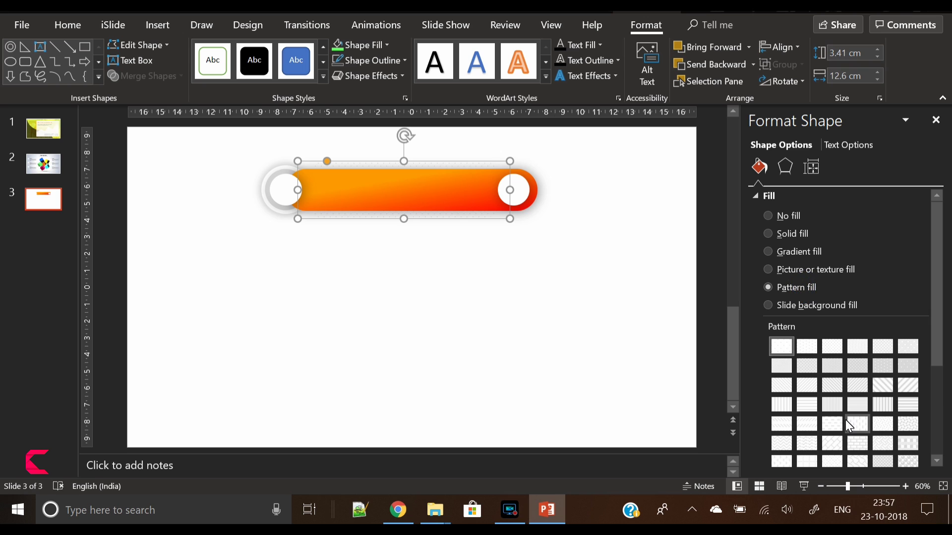
{"action": "left_click", "coordinate": [857, 385]}
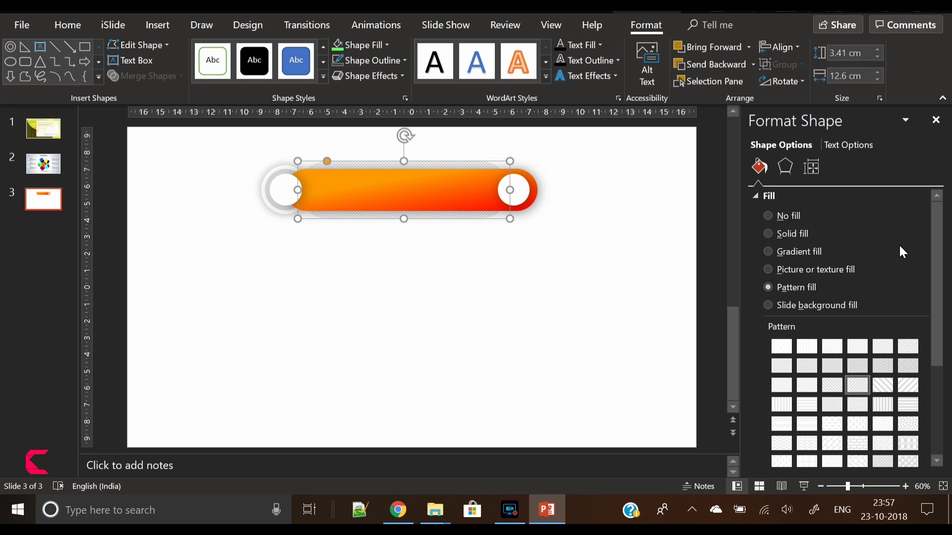
{"action": "left_click_drag", "start_coordinate": [937, 279], "coordinate": [936, 369]}
{"action": "left_click", "coordinate": [914, 377]}
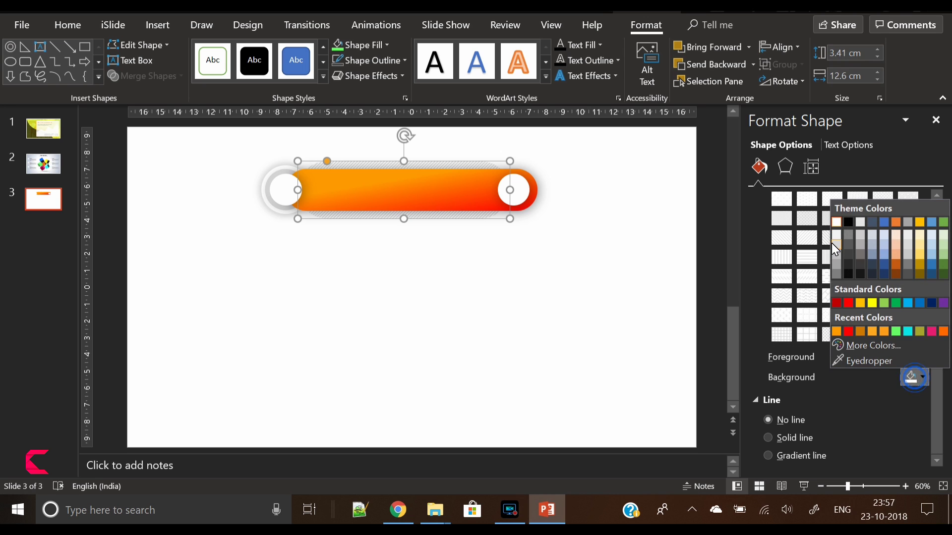
{"action": "left_click", "coordinate": [838, 254]}
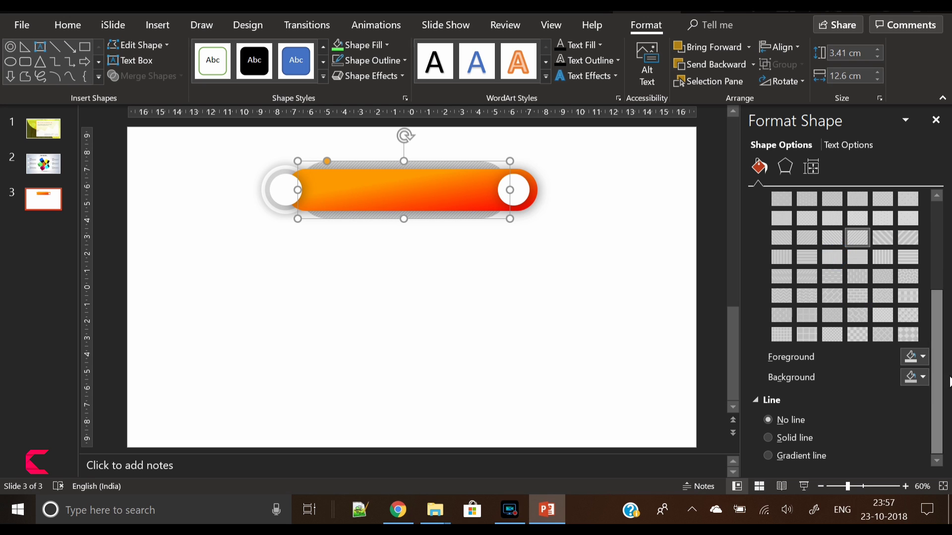
{"action": "left_click", "coordinate": [917, 354]}
{"action": "left_click", "coordinate": [837, 214]}
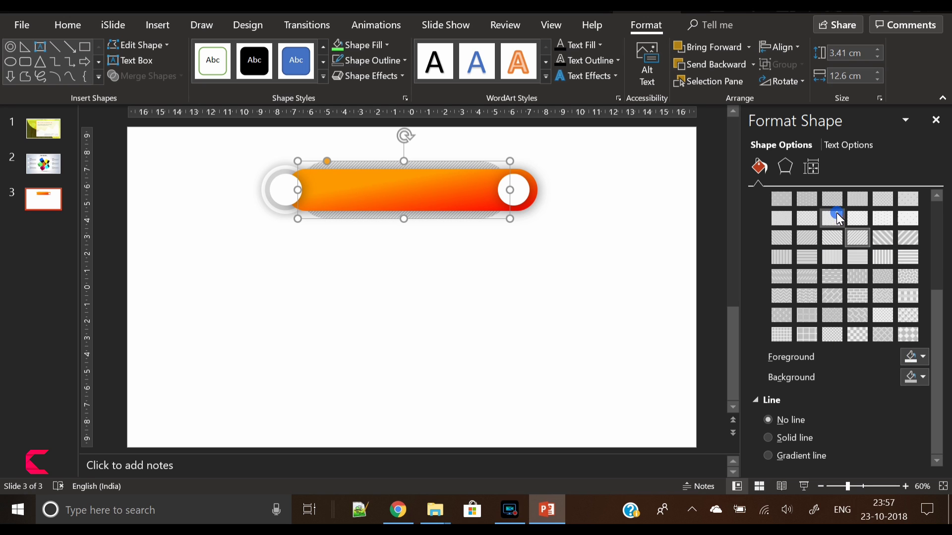
{"action": "left_click", "coordinate": [551, 257]}
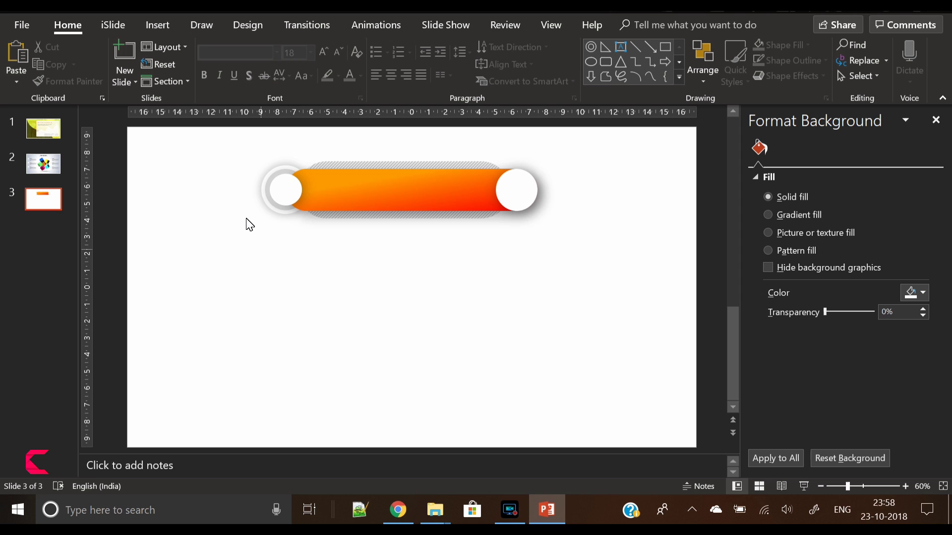
Give the left ring a gradient fill, first stop at 0%, direction 225°
{"action": "left_click", "coordinate": [266, 204]}
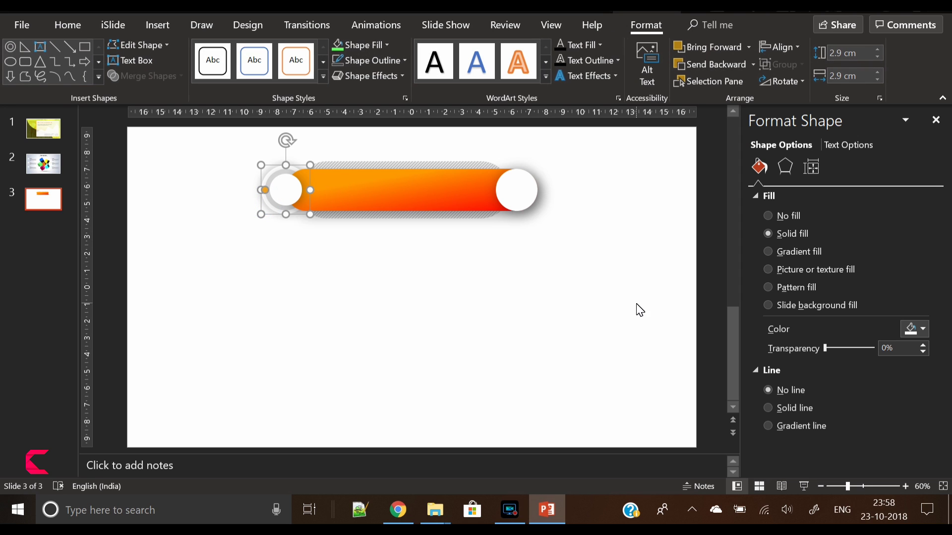
{"action": "left_click", "coordinate": [788, 250]}
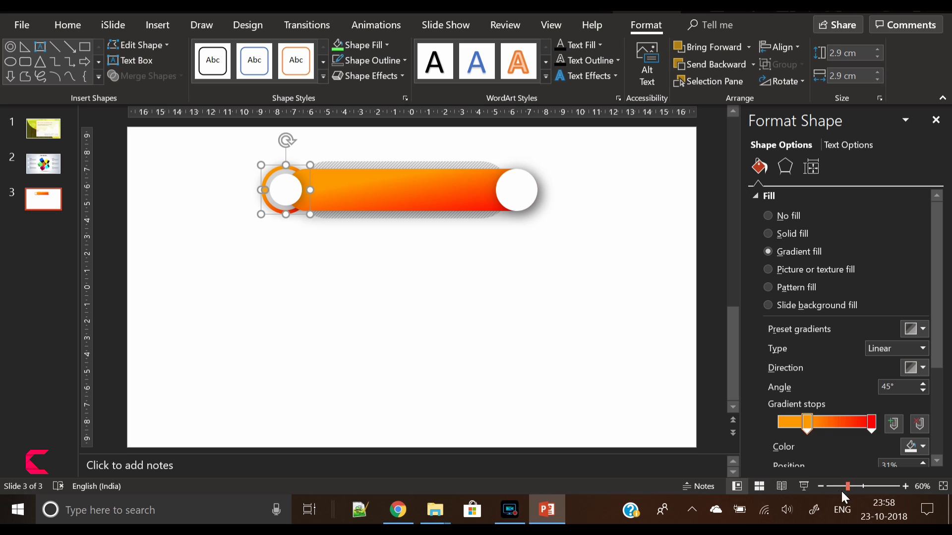
{"action": "left_click_drag", "start_coordinate": [805, 424], "coordinate": [779, 424]}
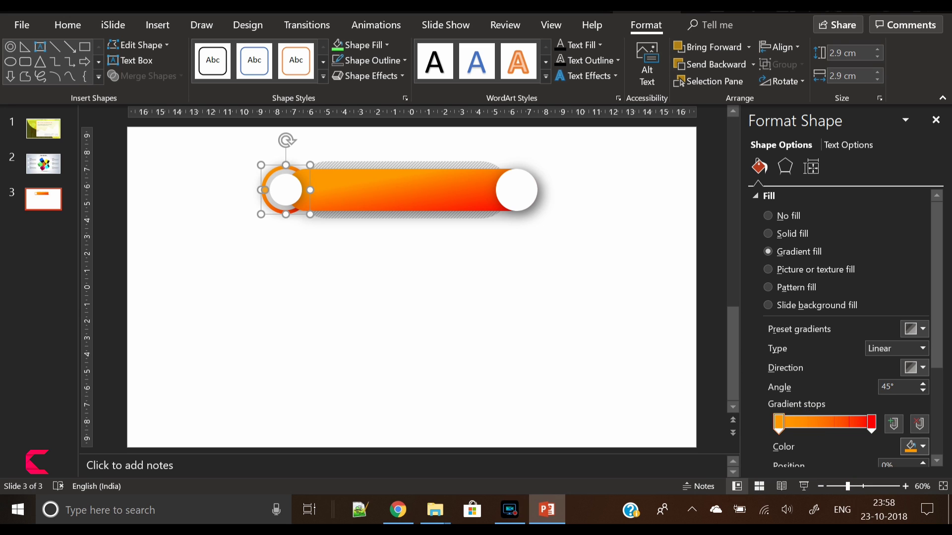
{"action": "left_click", "coordinate": [922, 367]}
{"action": "left_click", "coordinate": [837, 454]}
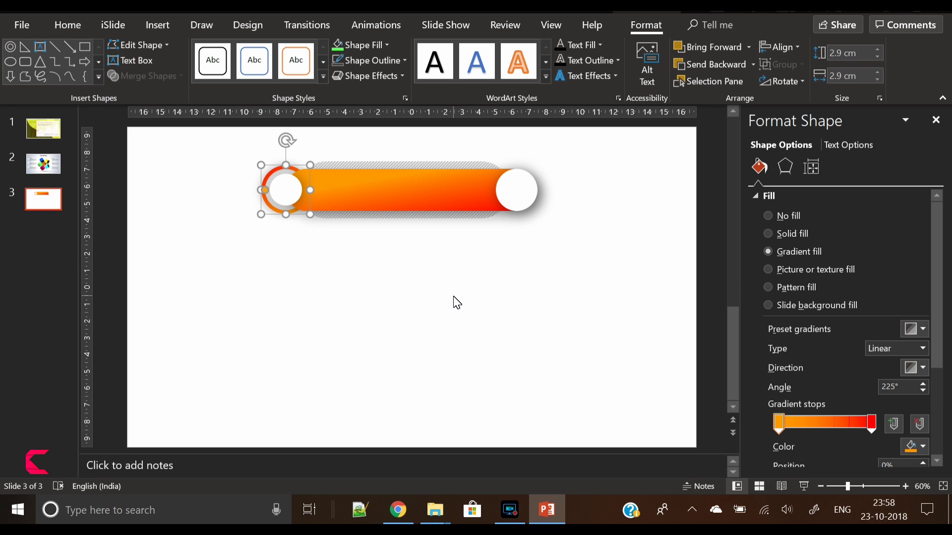
{"action": "left_click", "coordinate": [333, 292]}
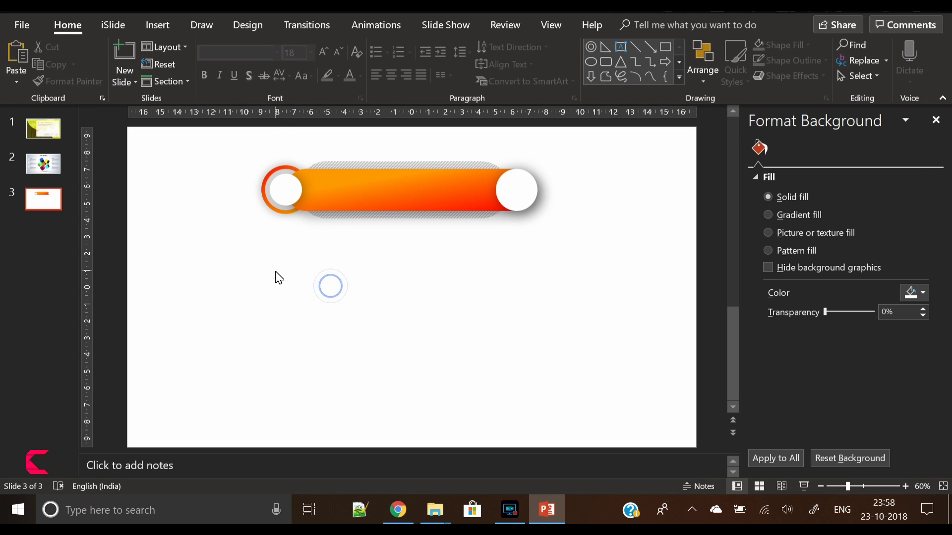
Nudge the knob ring and lighten the hatched track's pattern background colour
{"action": "left_click", "coordinate": [280, 215]}
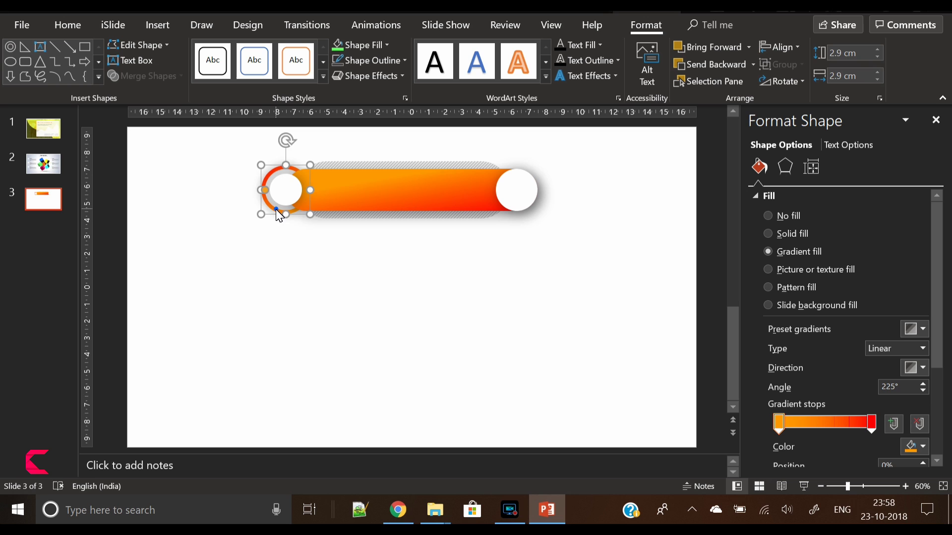
{"action": "left_click_drag", "start_coordinate": [280, 215], "coordinate": [278, 216]}
{"action": "left_click", "coordinate": [280, 246]}
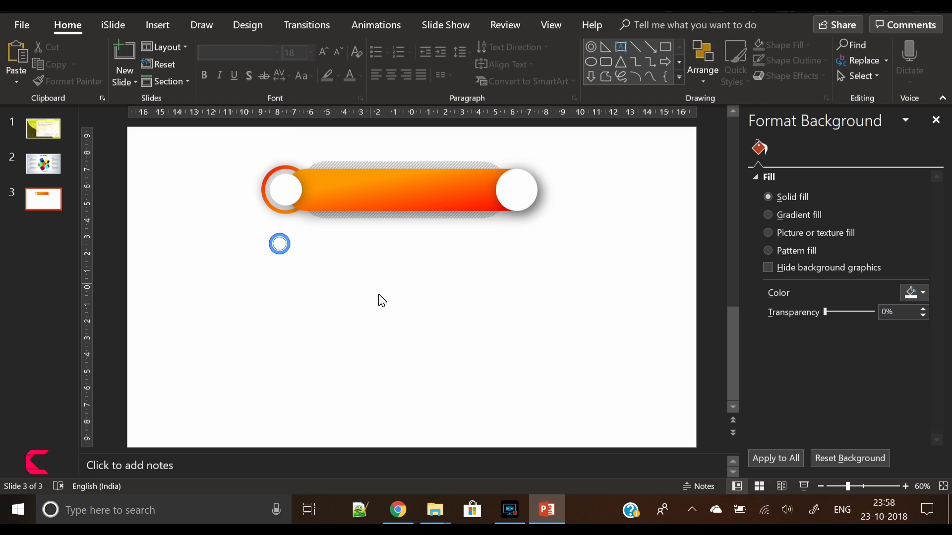
{"action": "left_click", "coordinate": [405, 223]}
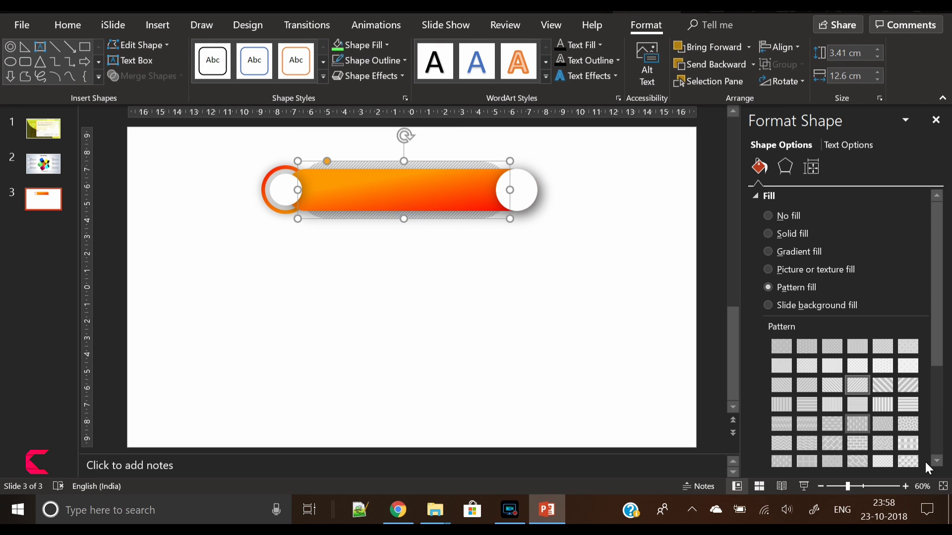
{"action": "left_click_drag", "start_coordinate": [943, 318], "coordinate": [941, 455]}
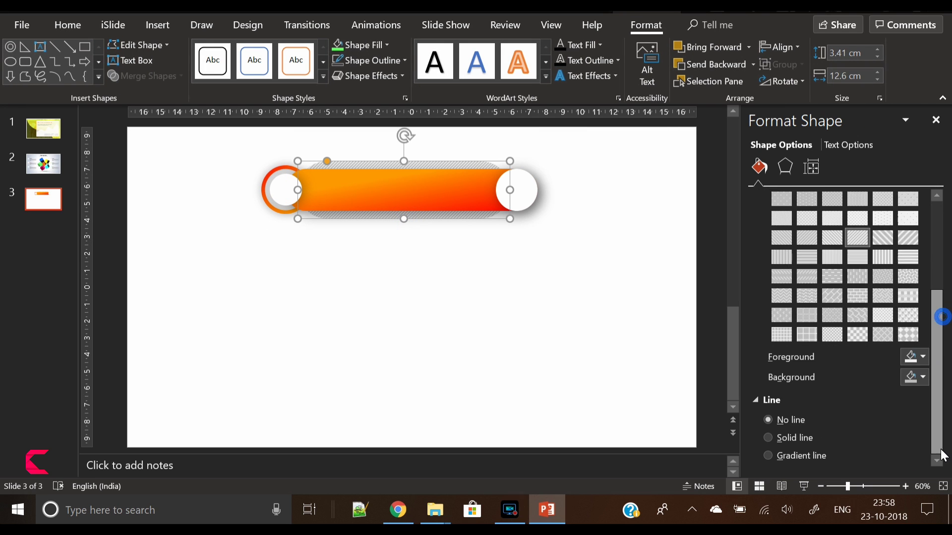
{"action": "left_click", "coordinate": [913, 377]}
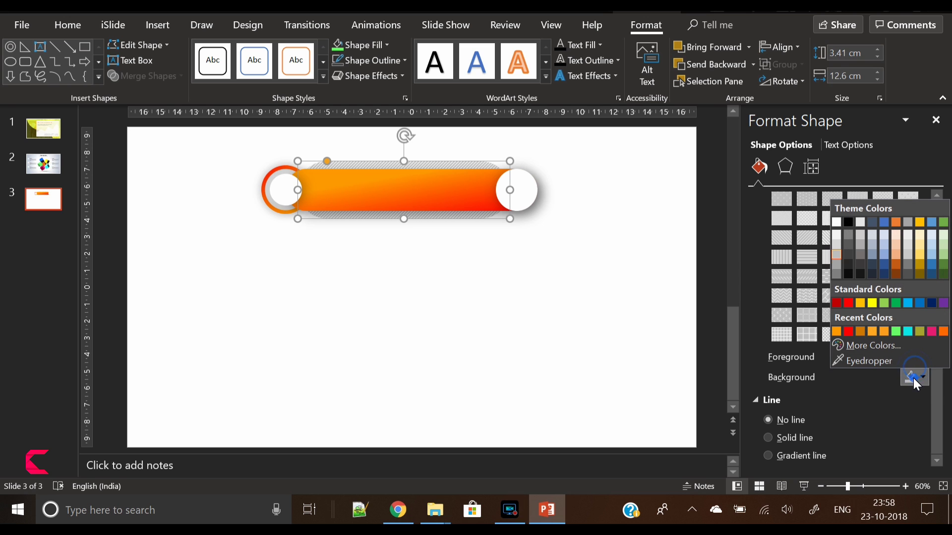
{"action": "left_click", "coordinate": [840, 241]}
{"action": "left_click", "coordinate": [601, 291]}
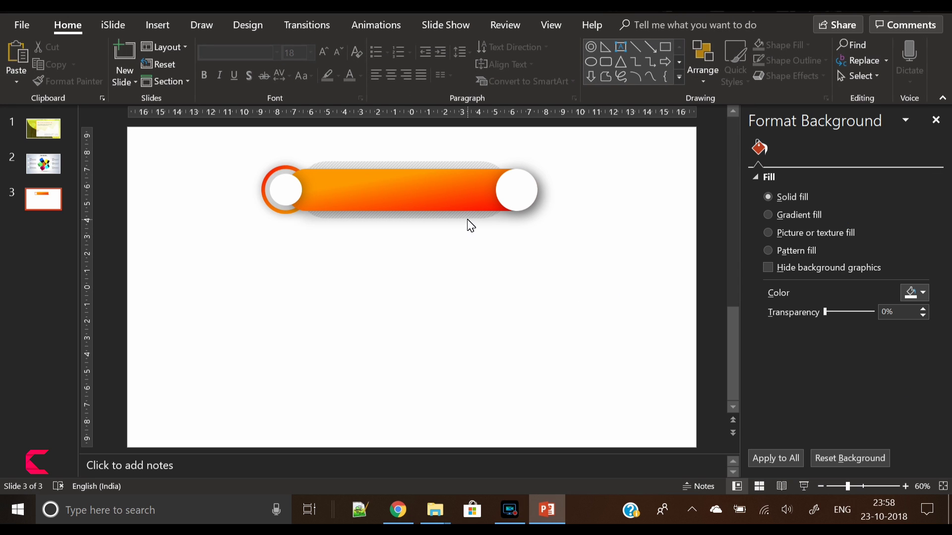
Apply an Inner shadow preset to the grey track with 8 pt blur and 32% transparency
{"action": "left_click", "coordinate": [469, 216]}
{"action": "left_click", "coordinate": [784, 165]}
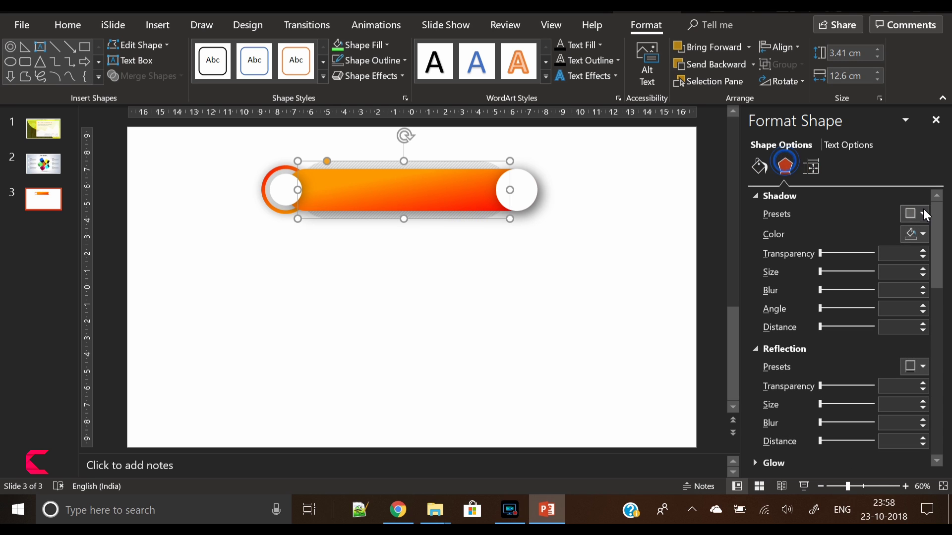
{"action": "left_click", "coordinate": [917, 213]}
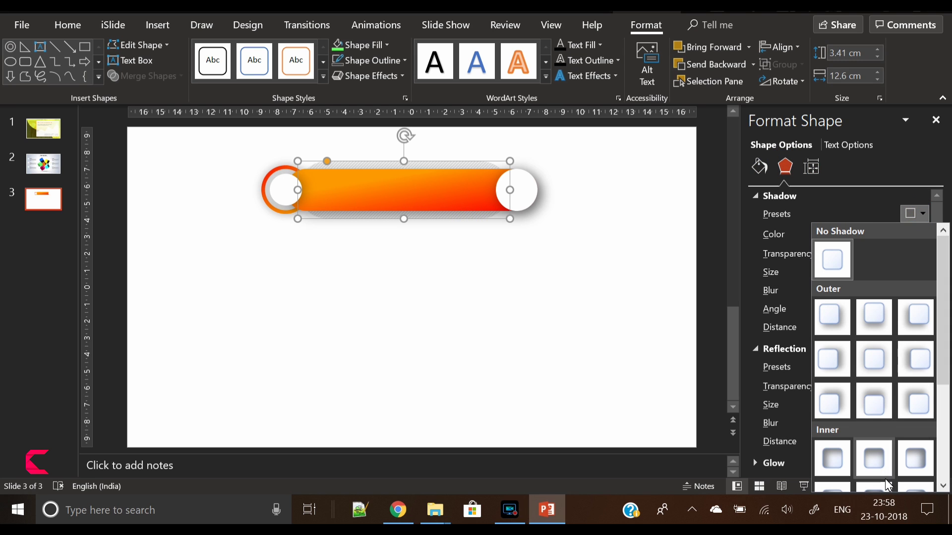
{"action": "scroll", "coordinate": [874, 398], "scroll_direction": "down", "scroll_amount": 3}
{"action": "left_click", "coordinate": [866, 404]}
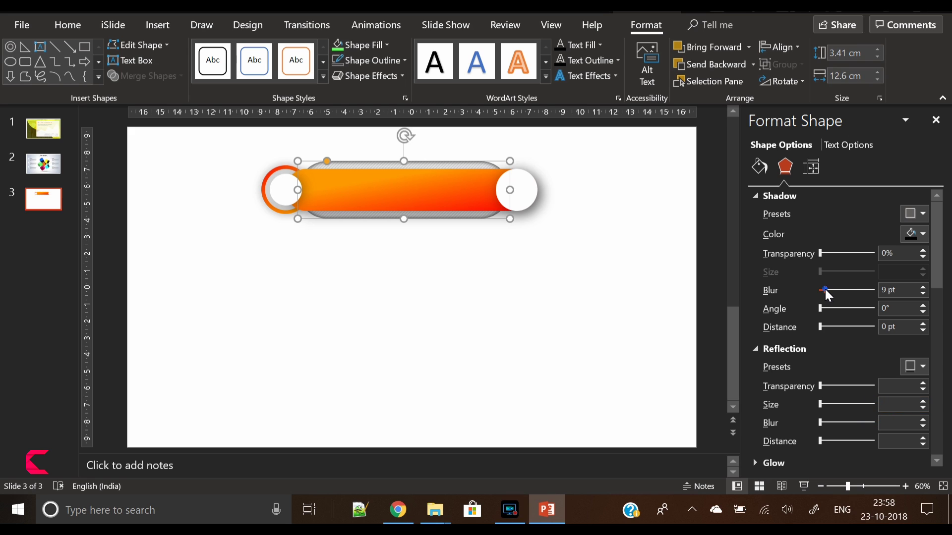
{"action": "left_click_drag", "start_coordinate": [826, 288], "coordinate": [825, 291]}
{"action": "left_click_drag", "start_coordinate": [820, 254], "coordinate": [838, 253]}
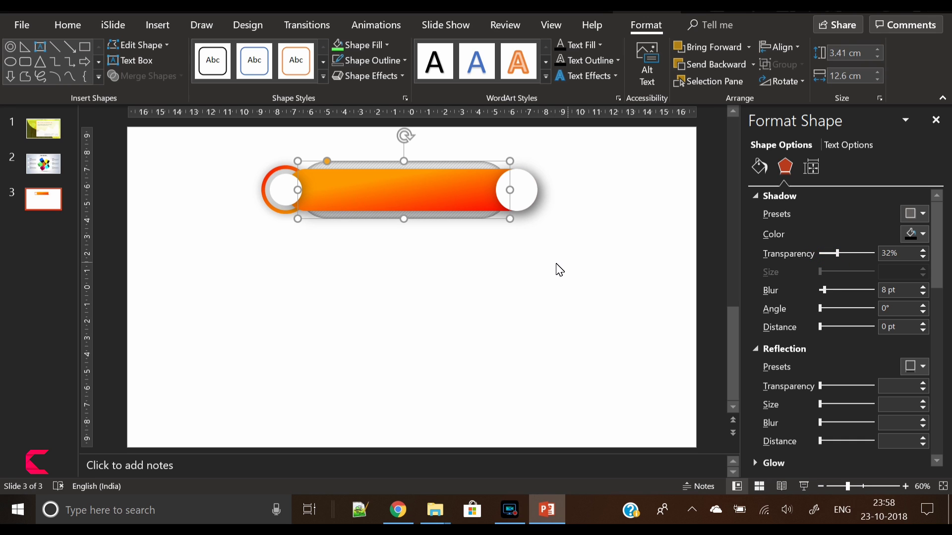
{"action": "left_click", "coordinate": [559, 265]}
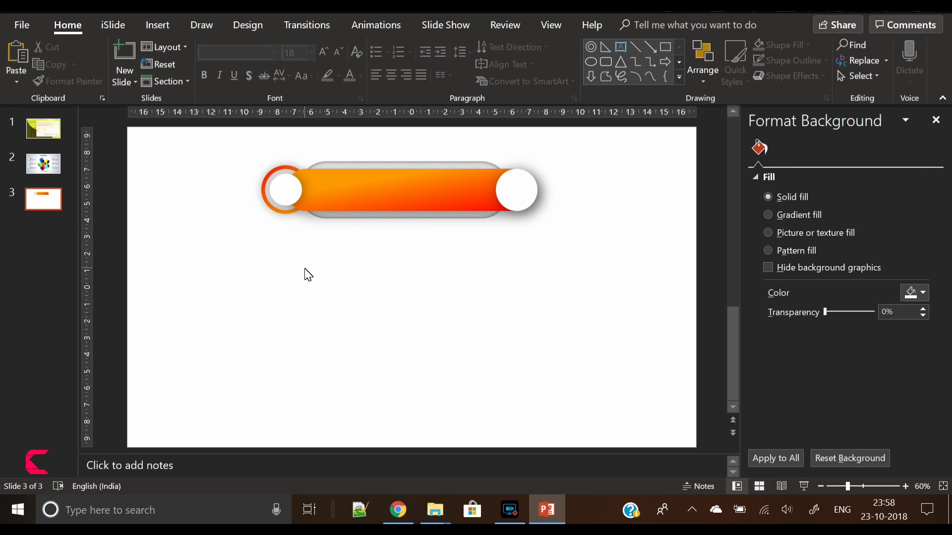
Add an '80%' text box on the right knob in bold Open Sans
{"action": "left_click_drag", "start_coordinate": [230, 269], "coordinate": [438, 312]}
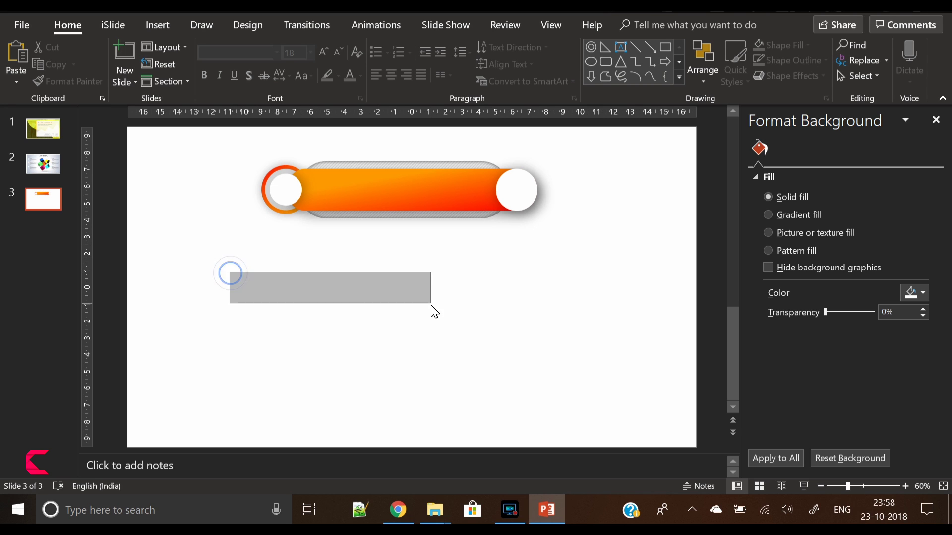
{"action": "left_click", "coordinate": [162, 27]}
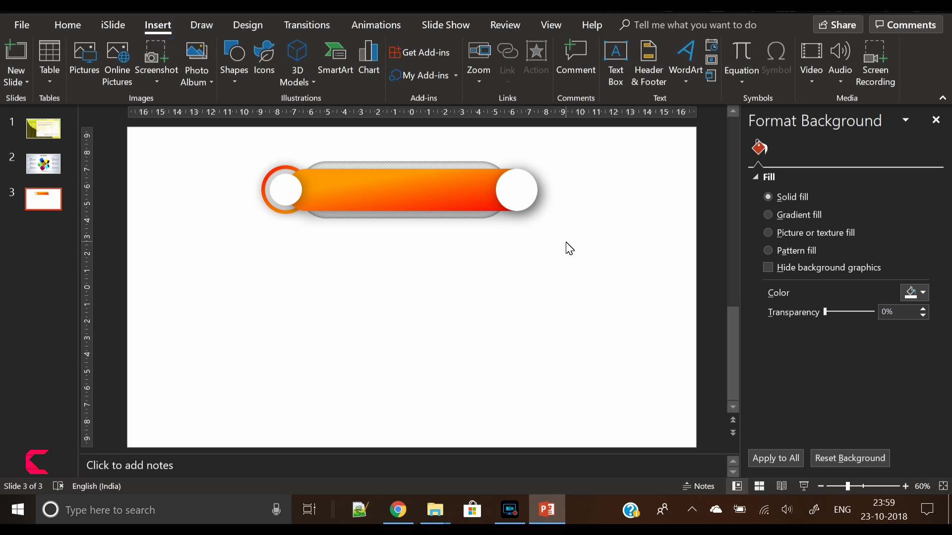
{"action": "left_click", "coordinate": [622, 75]}
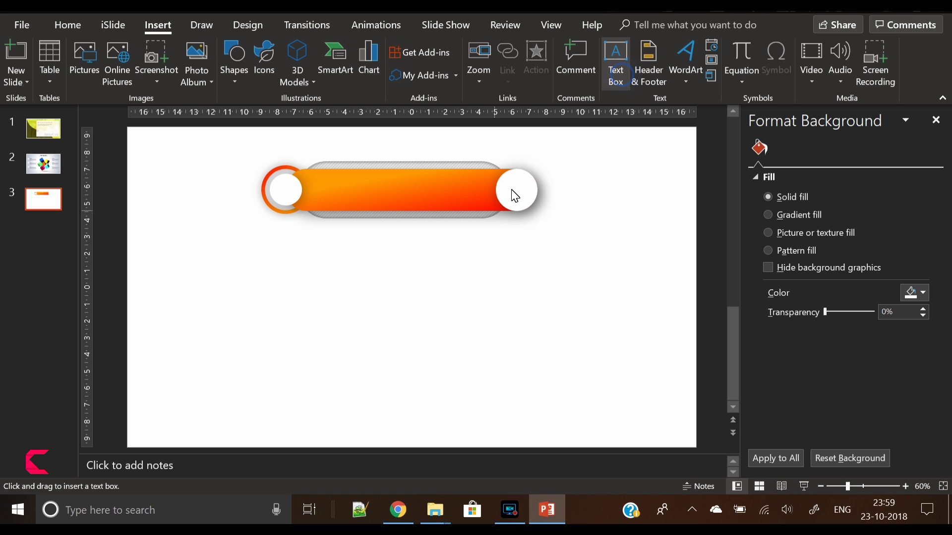
{"action": "left_click", "coordinate": [529, 199]}
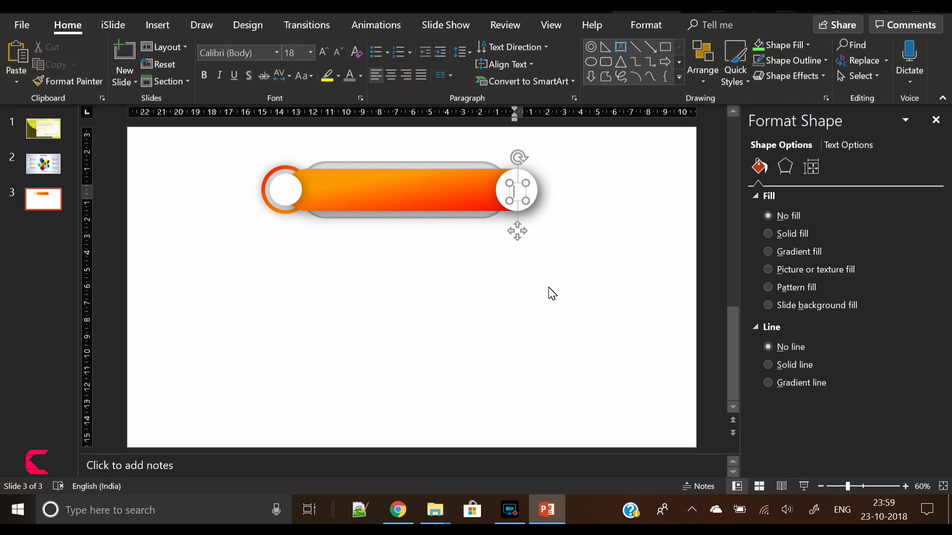
{"action": "type", "text": "80"}
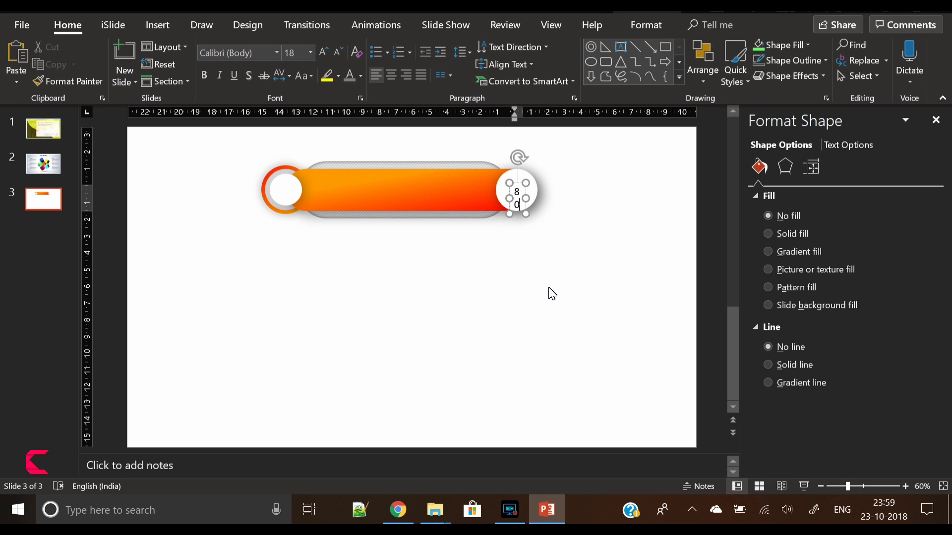
{"action": "type", "text": "%"}
{"action": "key", "text": "ctrl+a"}
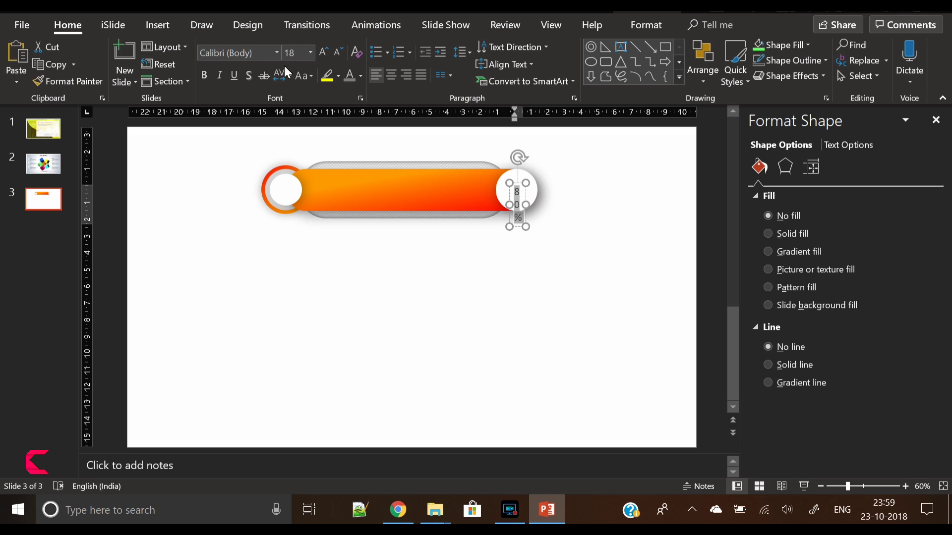
{"action": "left_click", "coordinate": [256, 52]}
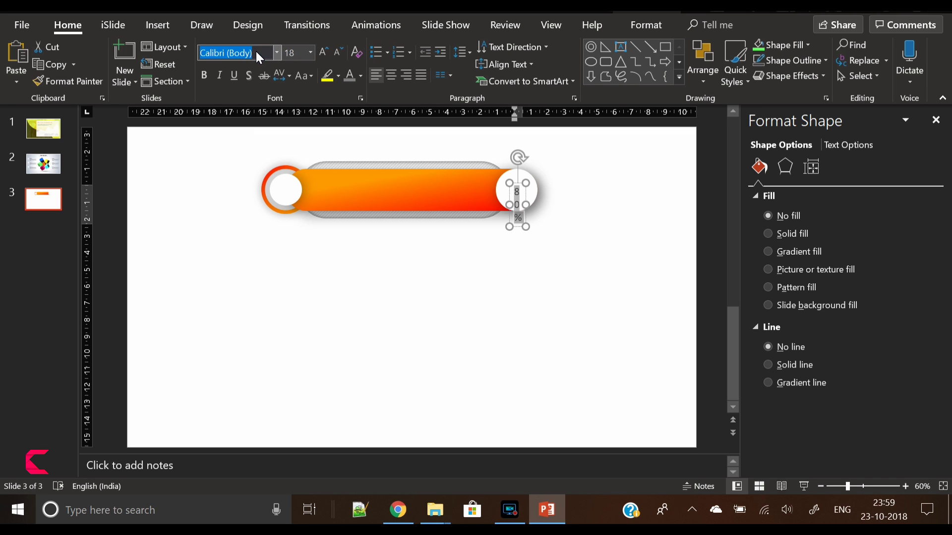
{"action": "type", "text": "Open Sans"}
{"action": "key", "text": "Return"}
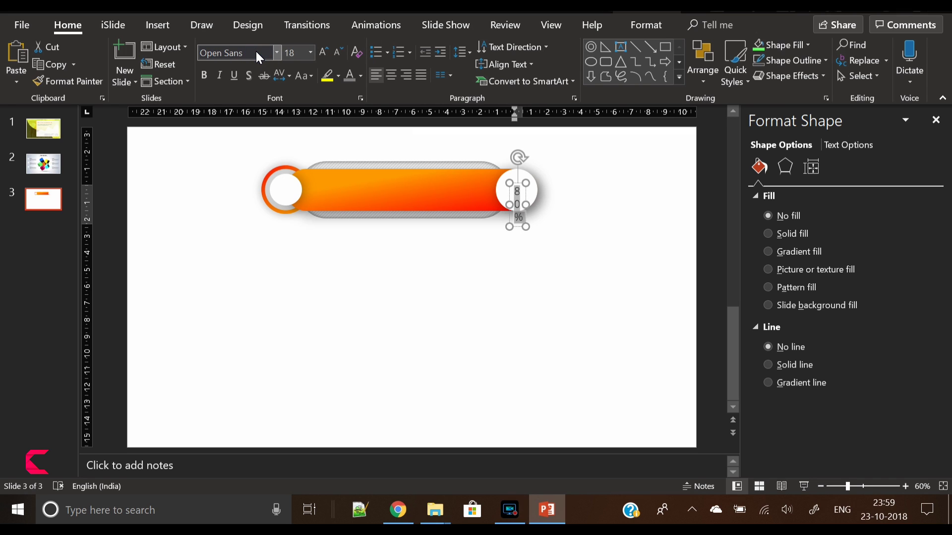
{"action": "key", "text": "ctrl+b"}
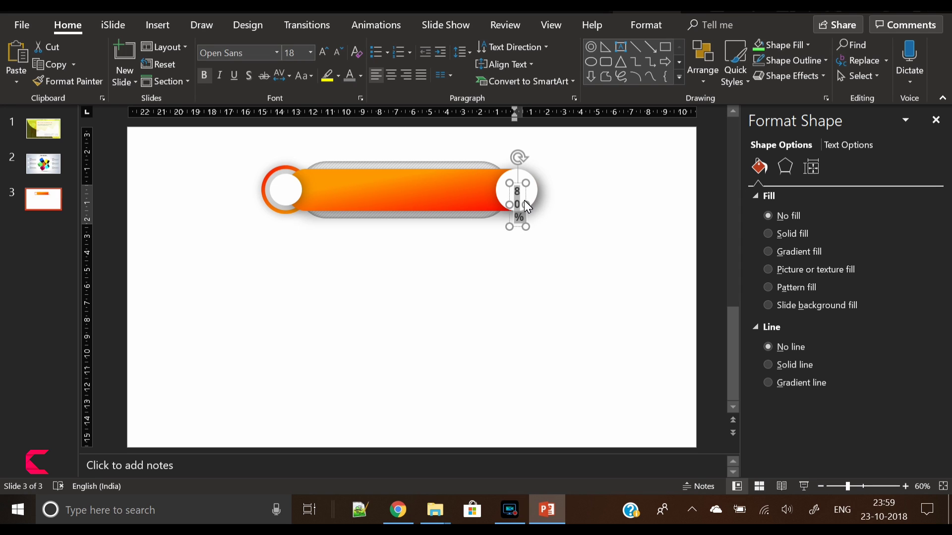
Centre the label on the knob, enlarging the 80 and shrinking the percent sign
{"action": "left_click_drag", "start_coordinate": [526, 206], "coordinate": [572, 209]}
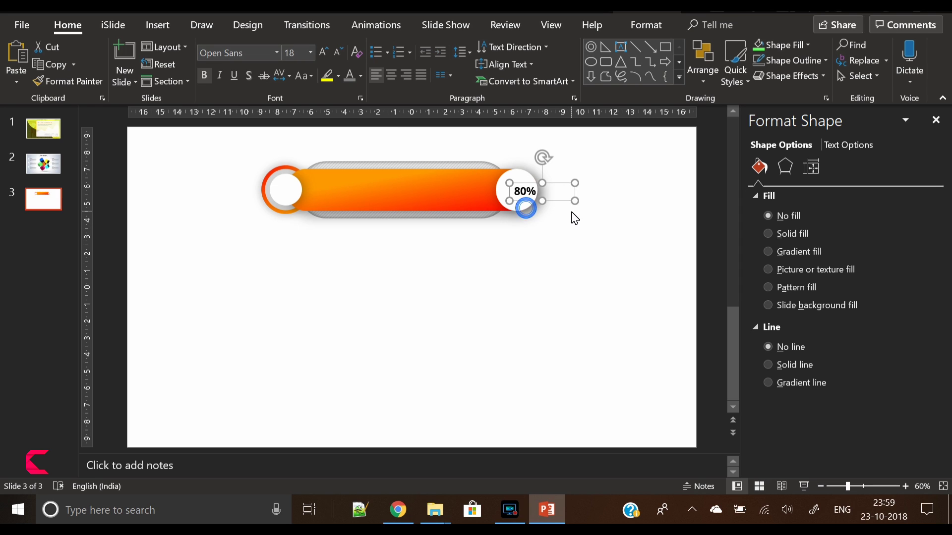
{"action": "left_click", "coordinate": [389, 76]}
{"action": "mouse_move", "coordinate": [575, 201]}
{"action": "left_mouse_down"}
{"action": "mouse_move", "coordinate": [543, 207]}
{"action": "mouse_move", "coordinate": [527, 191]}
{"action": "left_mouse_up"}
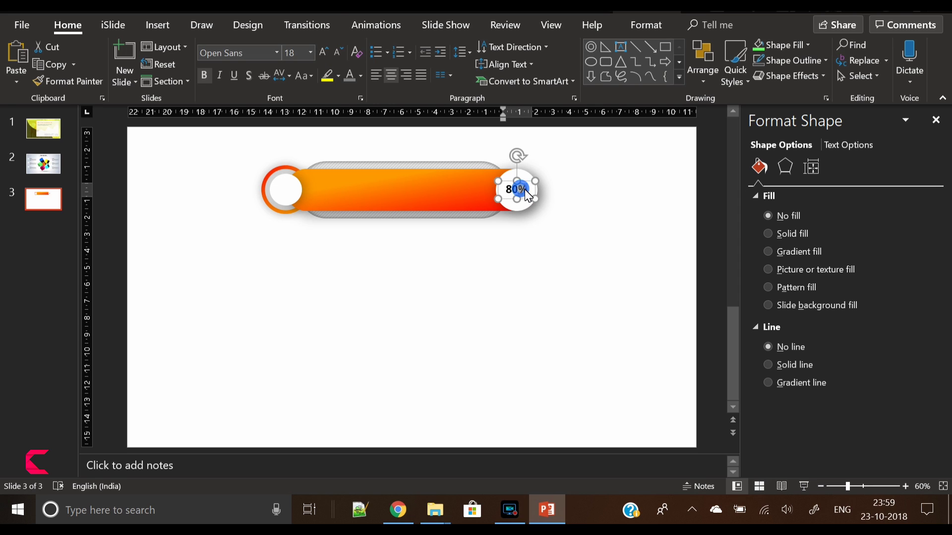
{"action": "left_click", "coordinate": [333, 53]}
{"action": "left_click", "coordinate": [332, 52]}
{"action": "double_click", "coordinate": [510, 192]}
{"action": "left_click", "coordinate": [324, 53]}
{"action": "left_click", "coordinate": [325, 53]}
{"action": "left_click", "coordinate": [525, 181]}
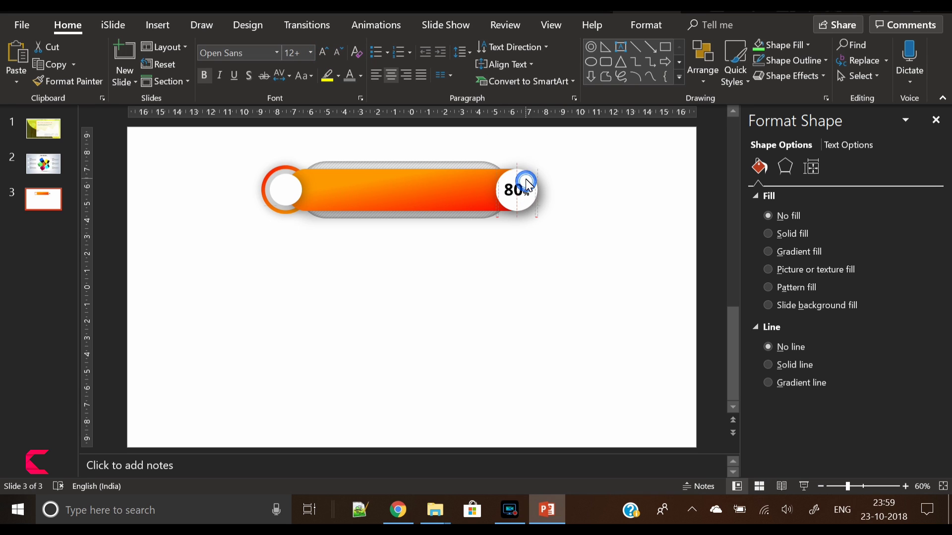
{"action": "left_click_drag", "start_coordinate": [526, 181], "coordinate": [527, 182]}
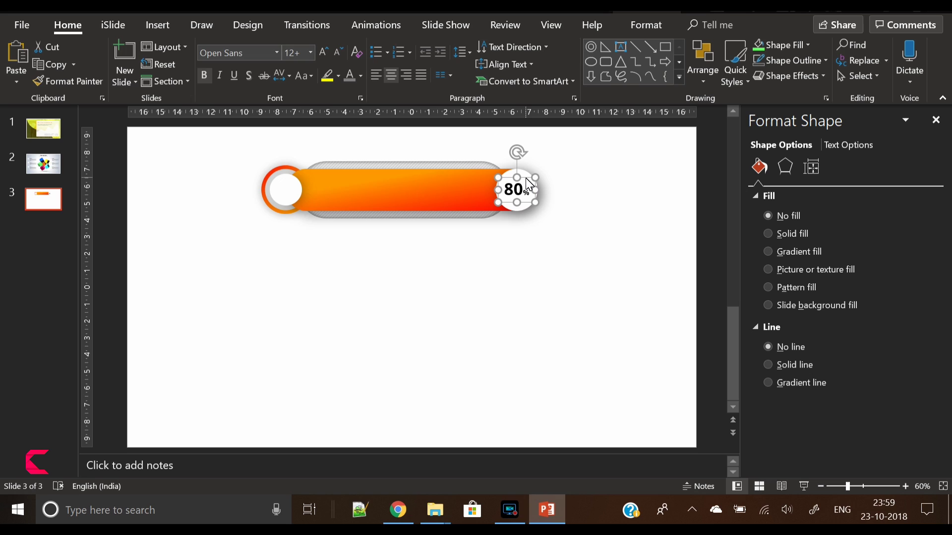
Unbold the 80% label and give its text an orange-to-red gradient fill
{"action": "key", "text": "ctrl+b"}
{"action": "left_click", "coordinate": [839, 146]}
{"action": "left_click", "coordinate": [806, 252]}
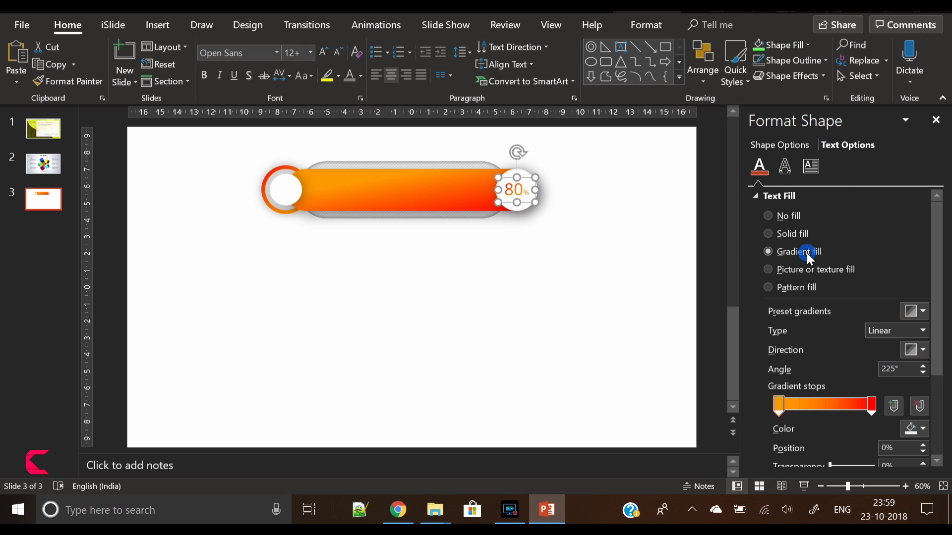
{"action": "left_click", "coordinate": [600, 311]}
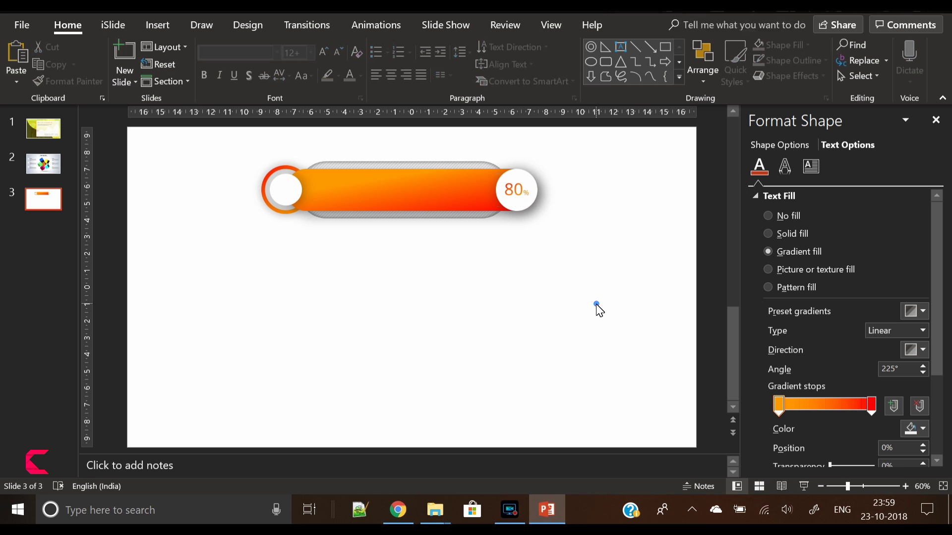
Insert the computer monitor icon from the icon library
{"action": "left_click", "coordinate": [165, 23]}
{"action": "left_click", "coordinate": [259, 78]}
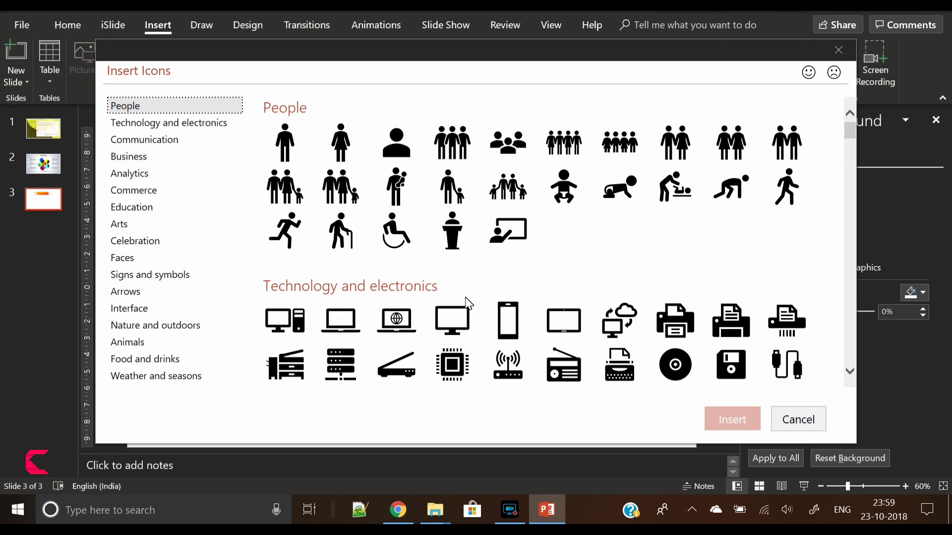
{"action": "left_click", "coordinate": [439, 323]}
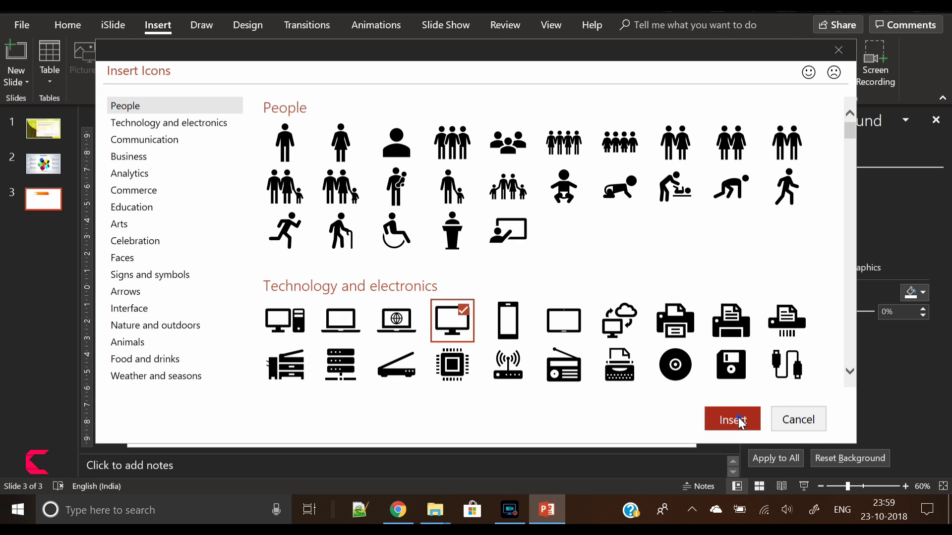
{"action": "left_click", "coordinate": [734, 420]}
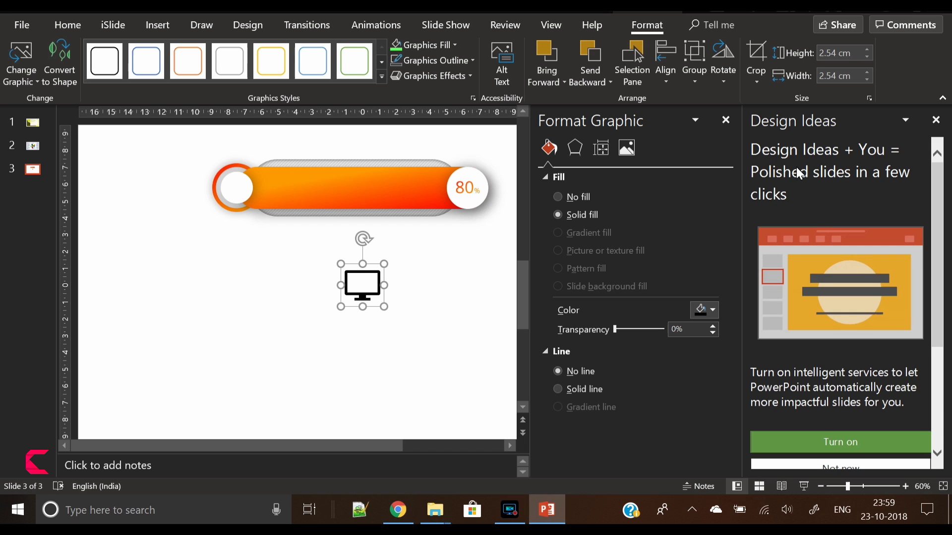
{"action": "left_click", "coordinate": [935, 120]}
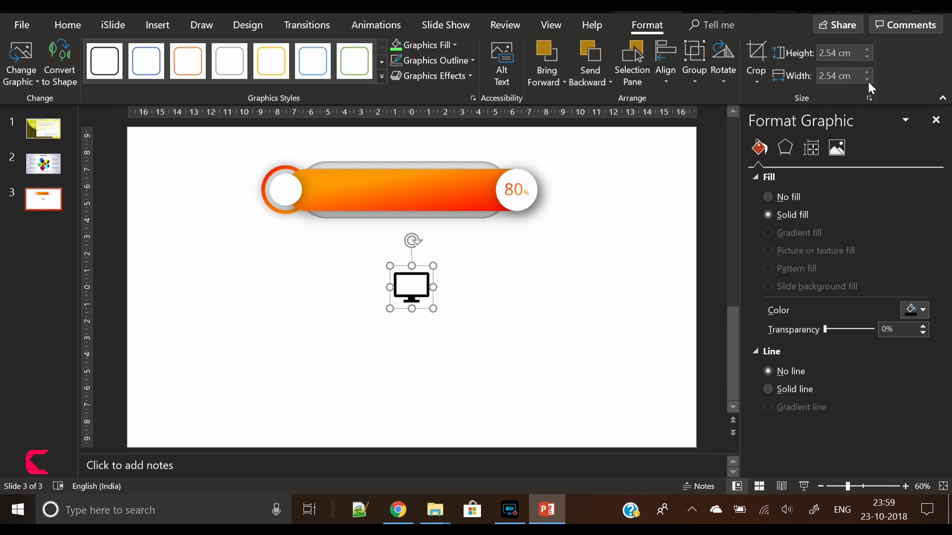
Shrink the monitor icon to 1 cm, colour it red, and move it into the left circle
{"action": "left_click", "coordinate": [866, 56]}
{"action": "left_click", "coordinate": [865, 57]}
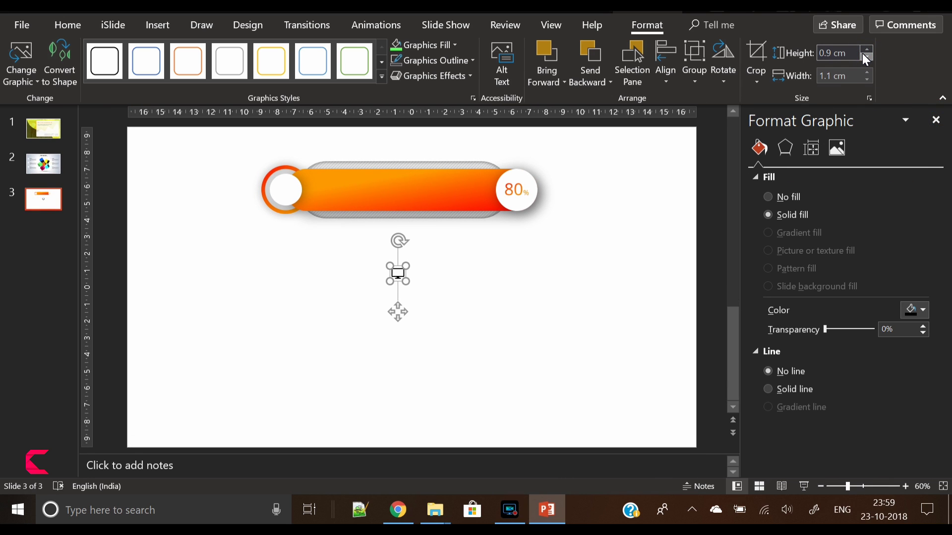
{"action": "left_click", "coordinate": [865, 56]}
{"action": "left_click", "coordinate": [865, 49]}
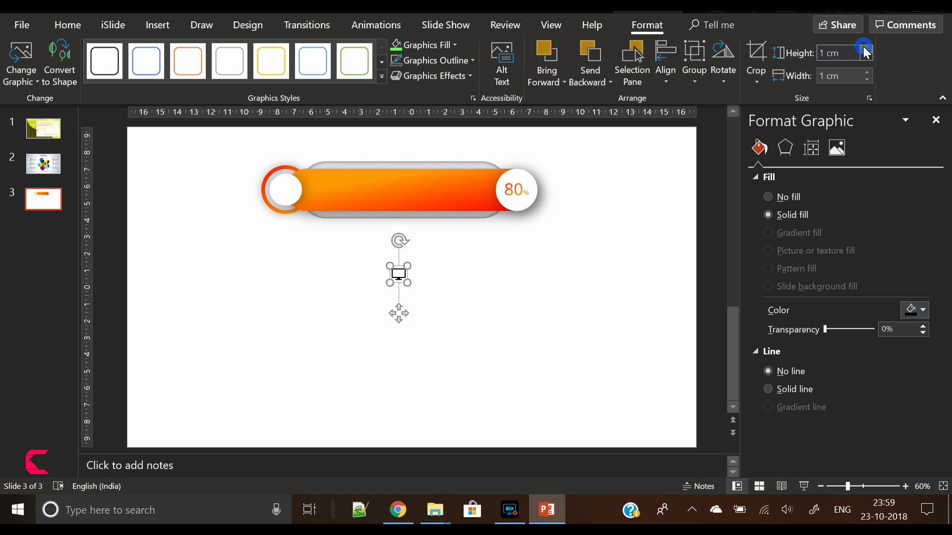
{"action": "left_click", "coordinate": [450, 47]}
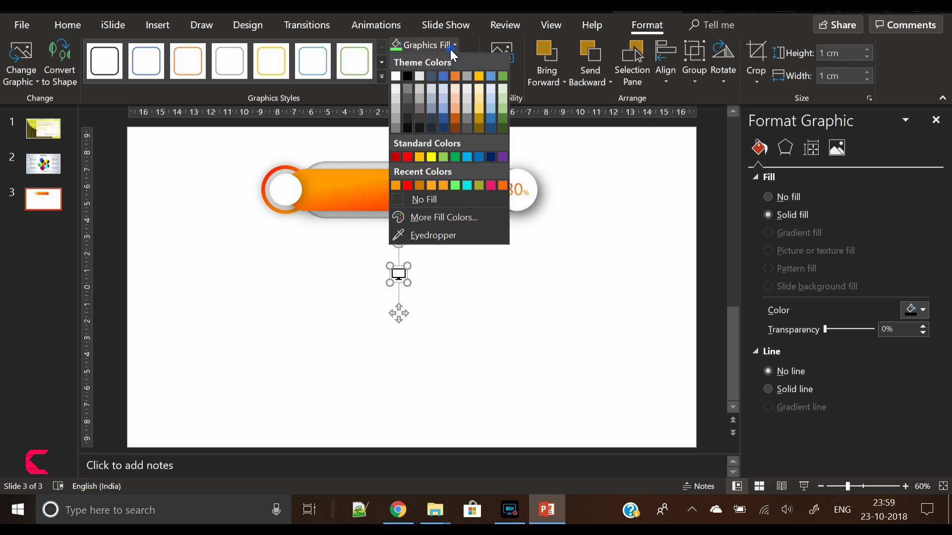
{"action": "left_click", "coordinate": [407, 186]}
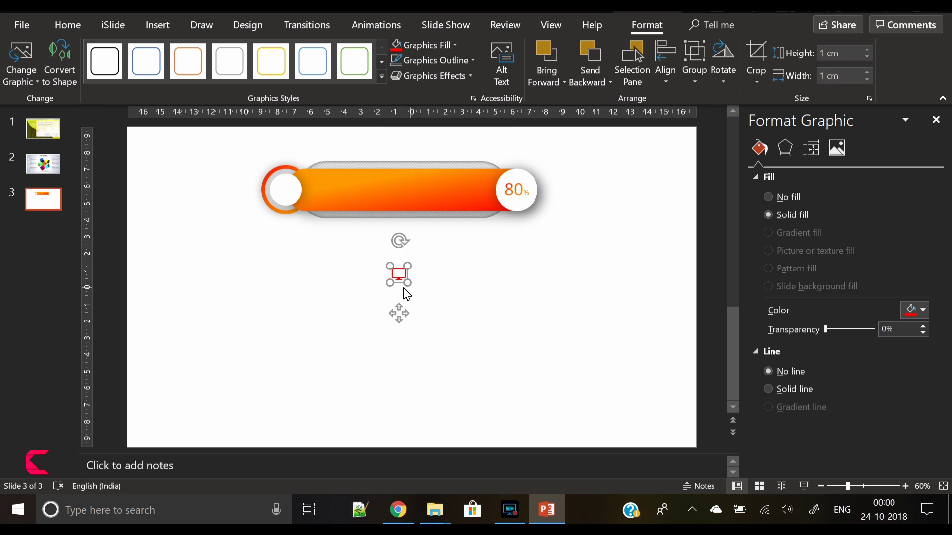
{"action": "left_click_drag", "start_coordinate": [399, 314], "coordinate": [285, 232]}
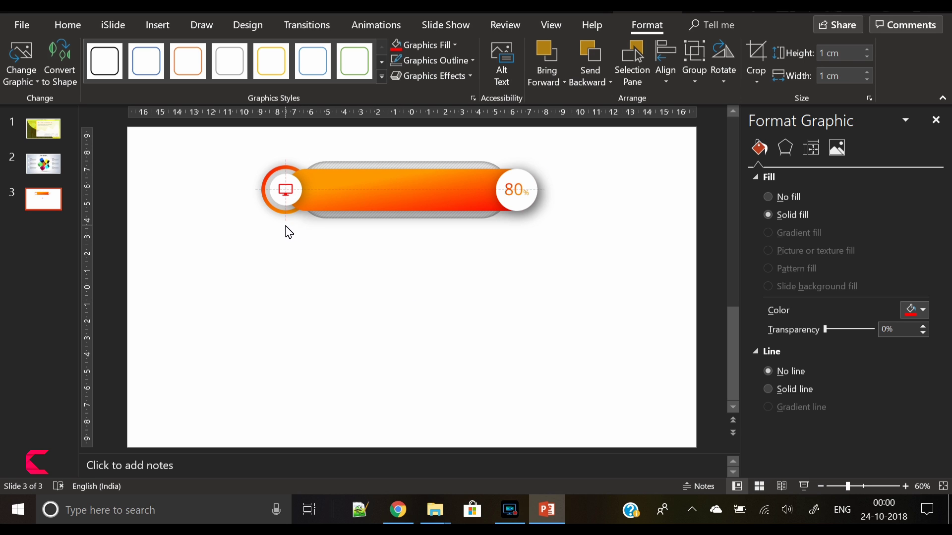
{"action": "left_click", "coordinate": [378, 264]}
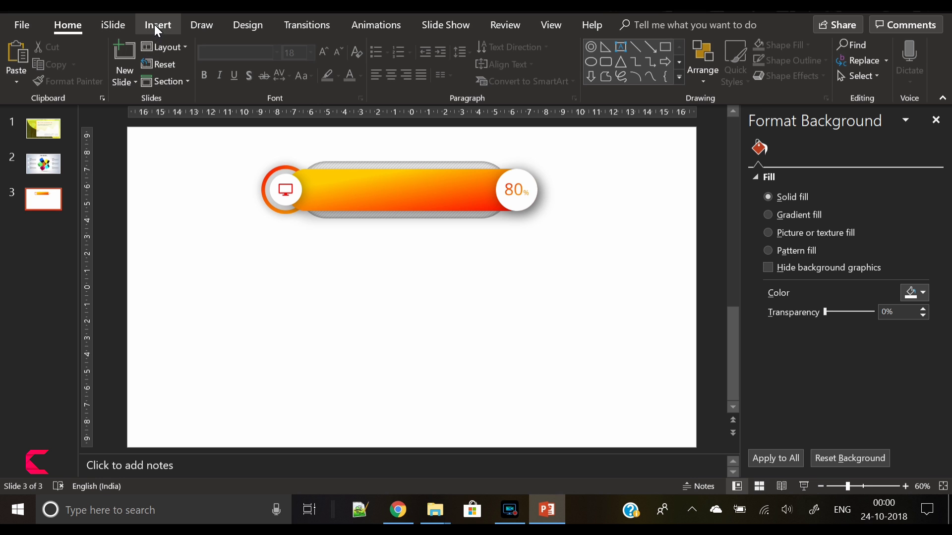
{"action": "left_click", "coordinate": [154, 25]}
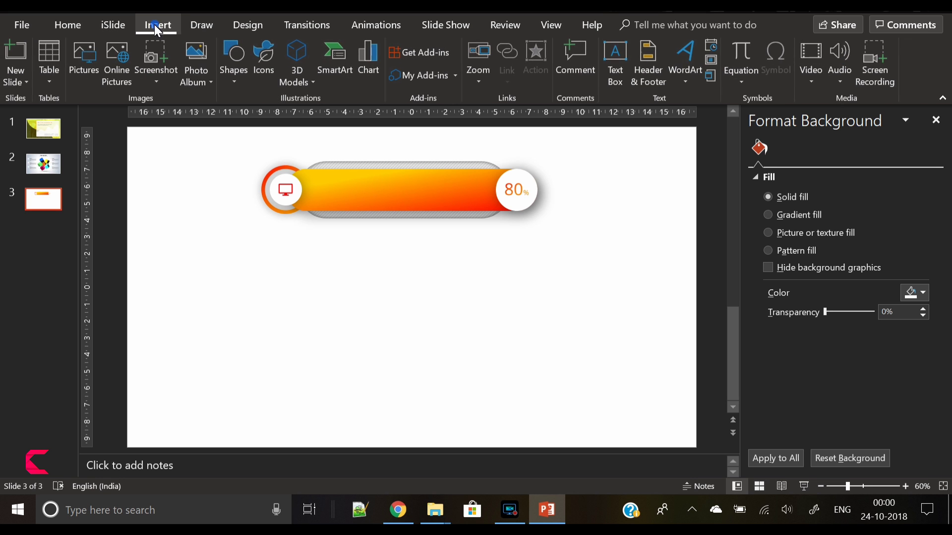
{"action": "left_click", "coordinate": [612, 58]}
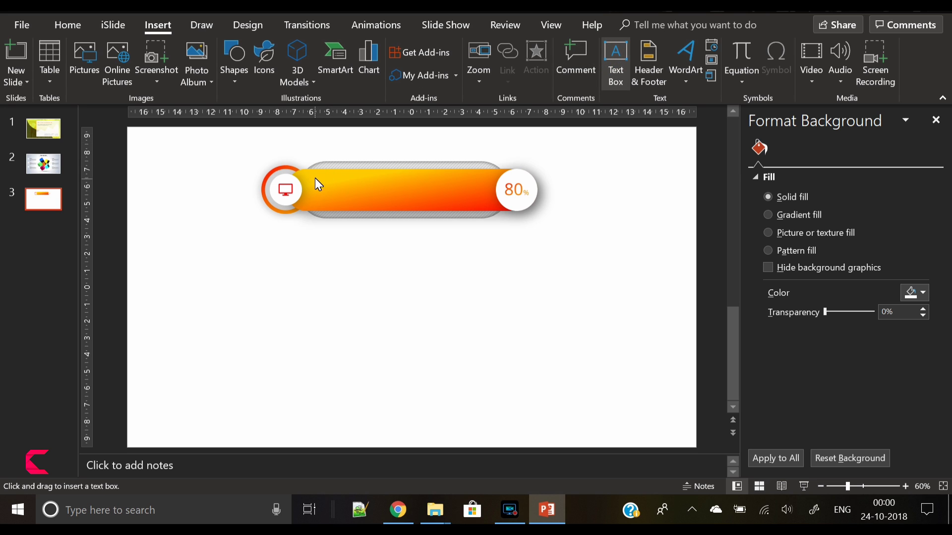
{"action": "left_click", "coordinate": [347, 189]}
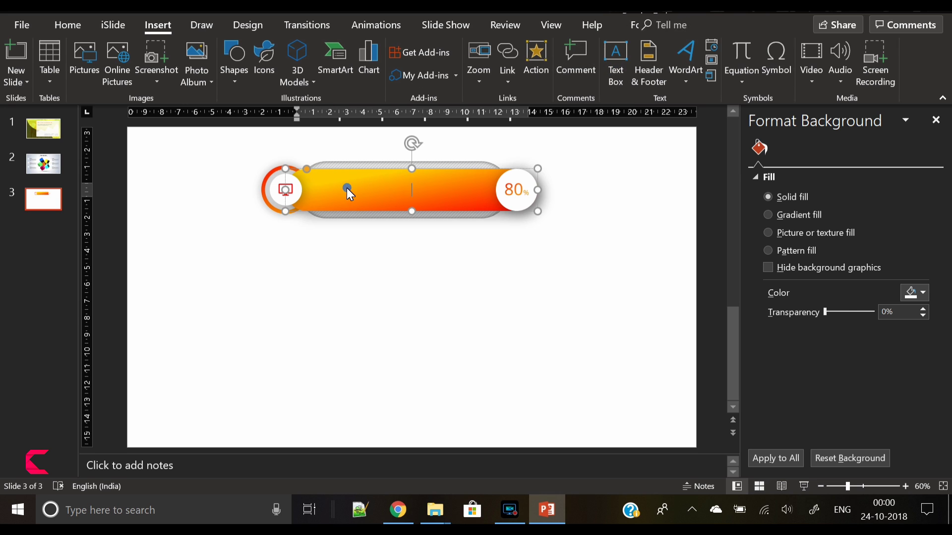
Draw a title text box along the top of the bar and make it UPPERCASE
{"action": "left_click", "coordinate": [455, 326]}
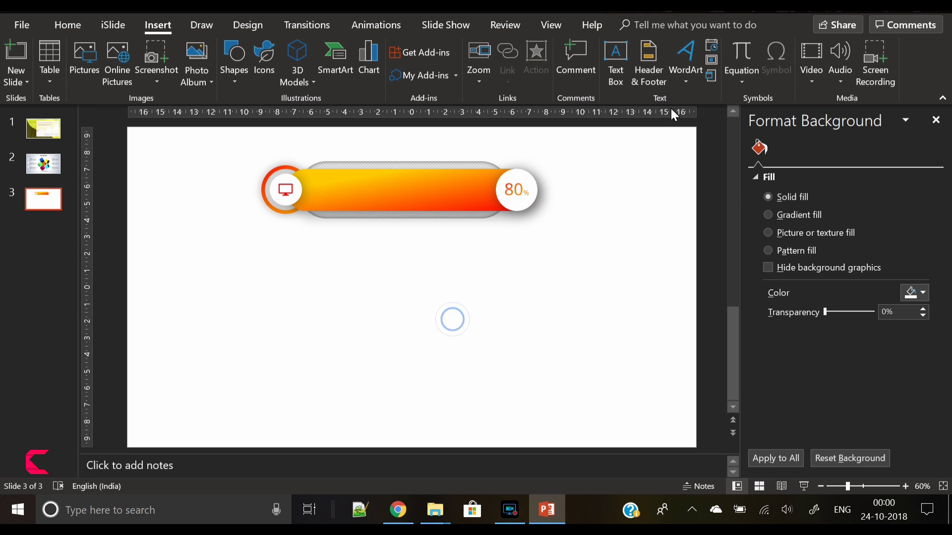
{"action": "left_click", "coordinate": [616, 63]}
{"action": "left_click_drag", "start_coordinate": [313, 175], "coordinate": [406, 185]}
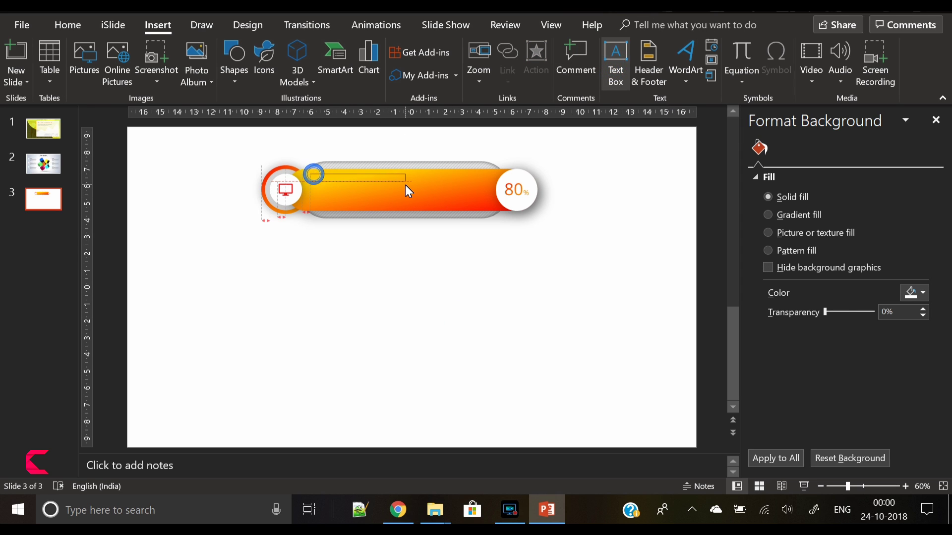
{"action": "type", "text": "title"}
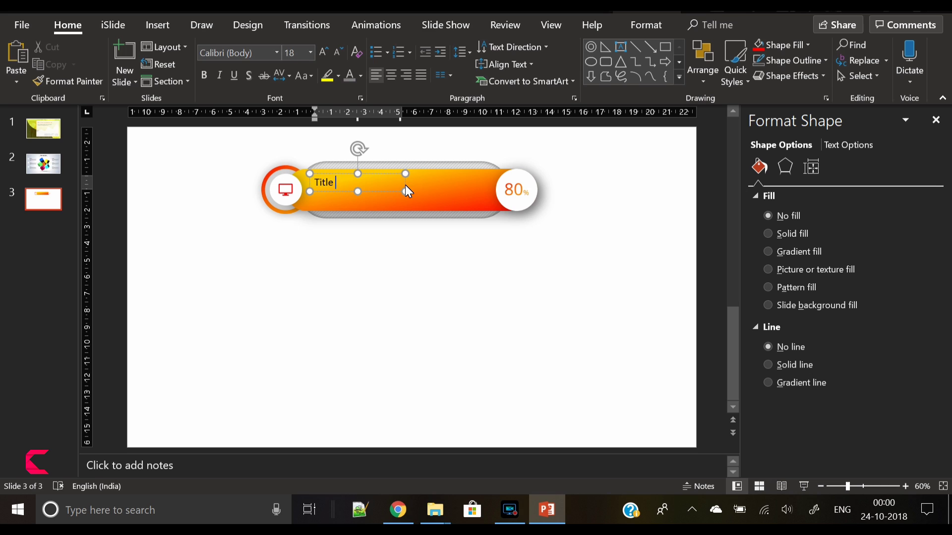
{"action": "type", "text": " here"}
{"action": "key", "text": "ctrl+a"}
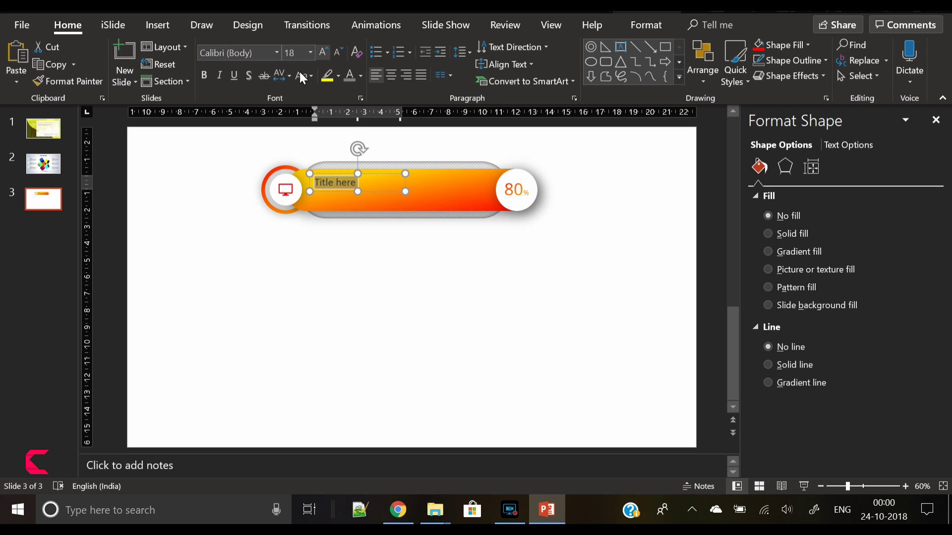
{"action": "left_click", "coordinate": [290, 74]}
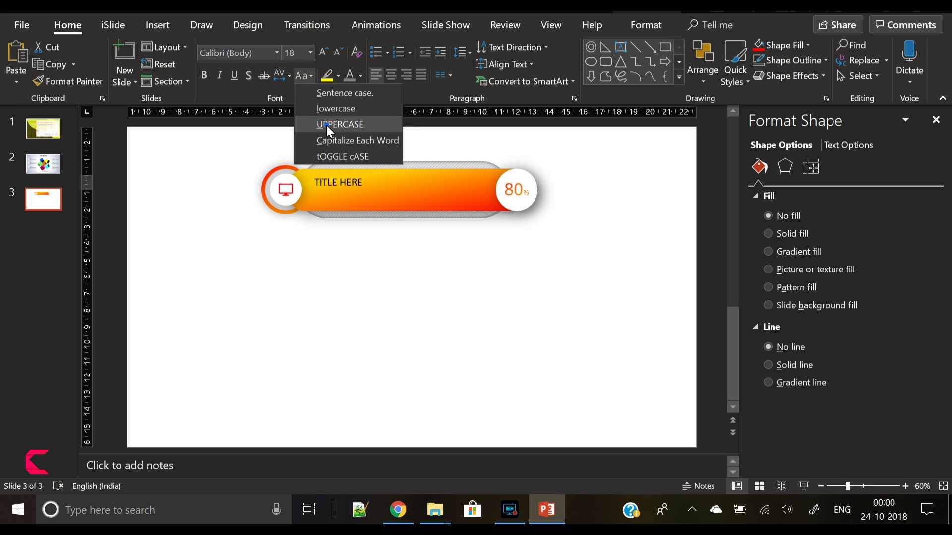
{"action": "left_click", "coordinate": [327, 125]}
{"action": "type", "text": "Open Sans"}
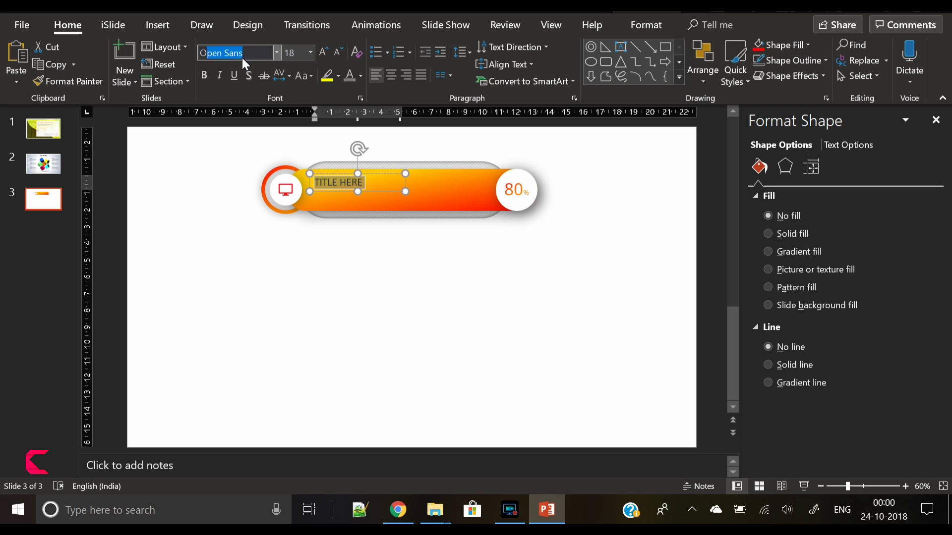
Set the title to Open Sans with Loose character spacing at size 10
{"action": "key", "text": "Return"}
{"action": "left_click", "coordinate": [282, 75]}
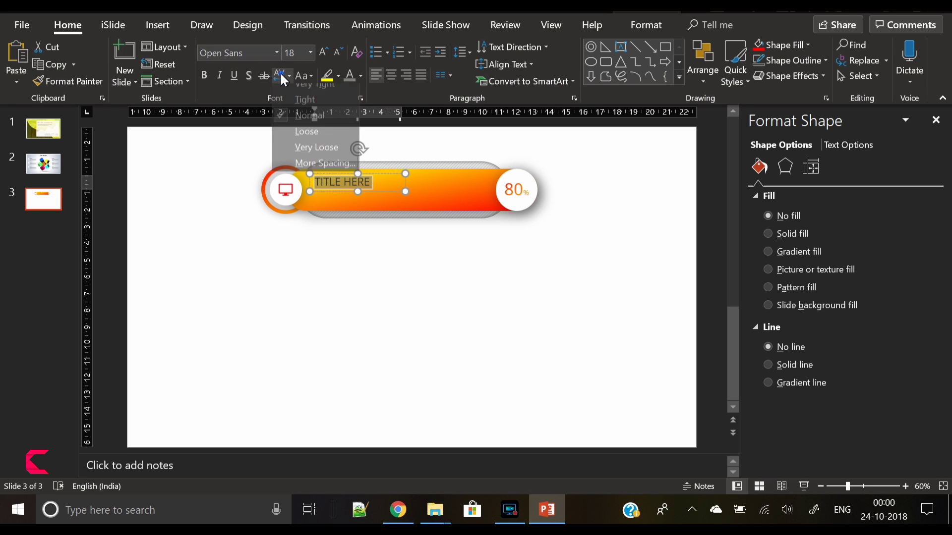
{"action": "left_click", "coordinate": [298, 143]}
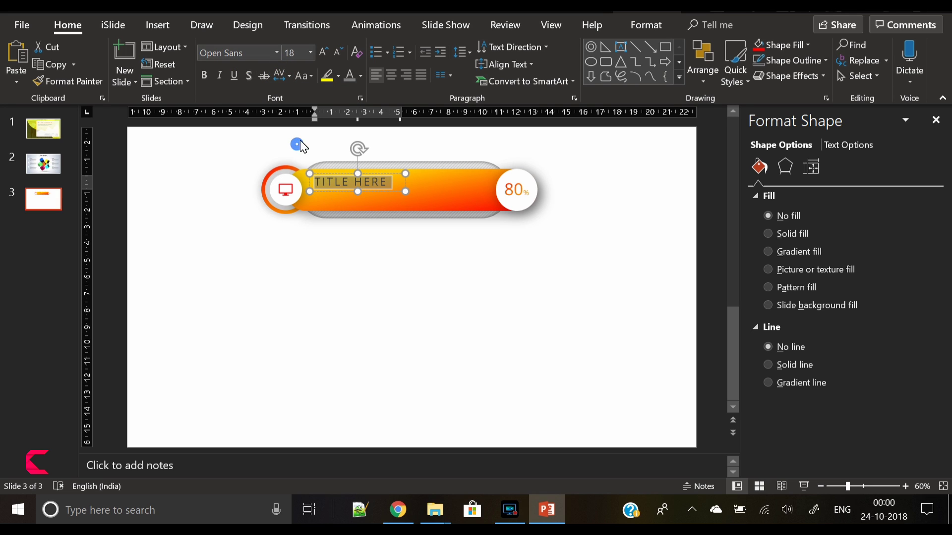
{"action": "left_click", "coordinate": [339, 52]}
{"action": "left_click", "coordinate": [339, 52]}
{"action": "left_click", "coordinate": [339, 52]}
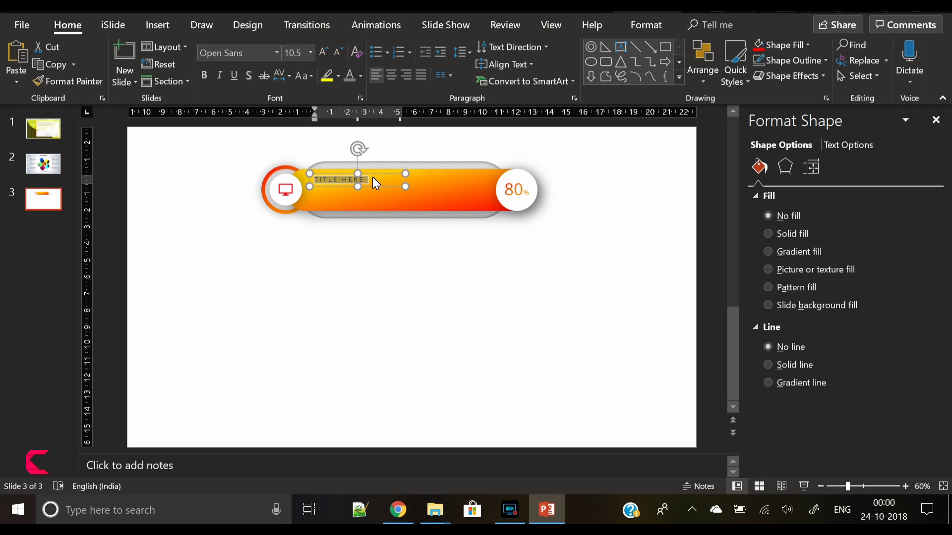
{"action": "left_click", "coordinate": [372, 175]}
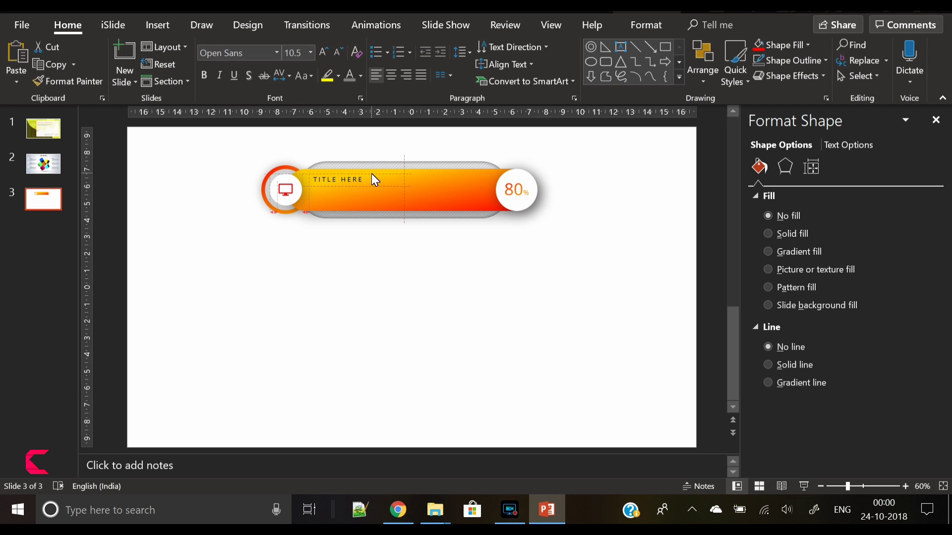
{"action": "left_click", "coordinate": [372, 174]}
{"action": "left_click", "coordinate": [339, 51]}
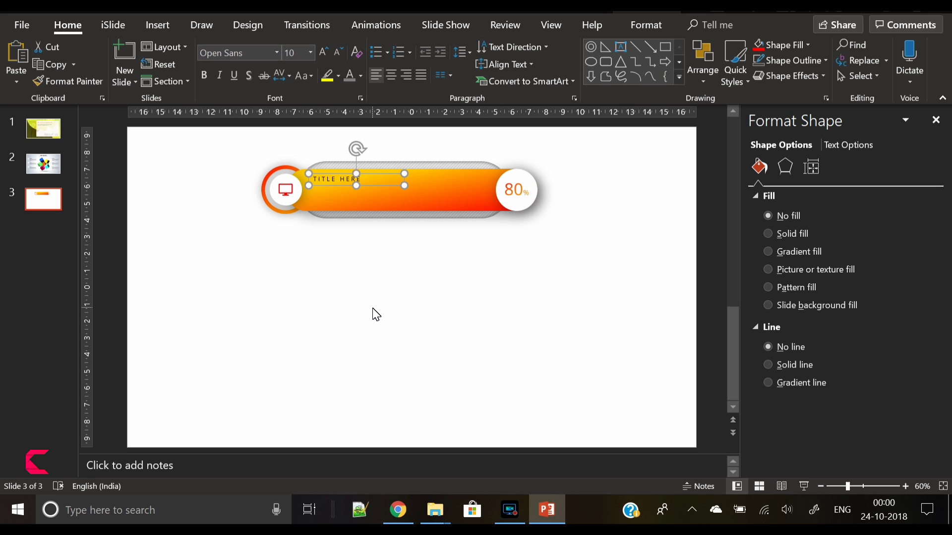
Paste a copy of the title box just below it and fill it with =lorem() text
{"action": "key", "text": "ctrl+v"}
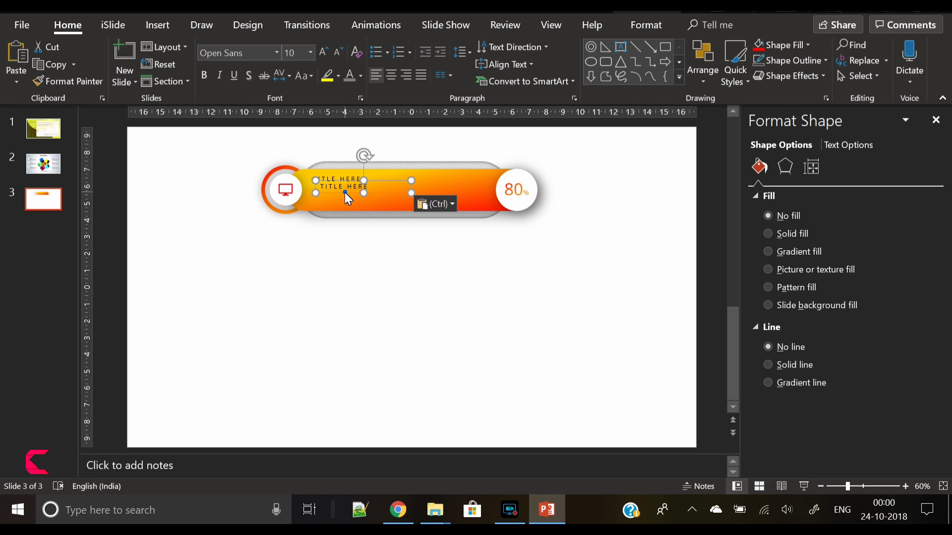
{"action": "left_click_drag", "start_coordinate": [345, 192], "coordinate": [340, 195]}
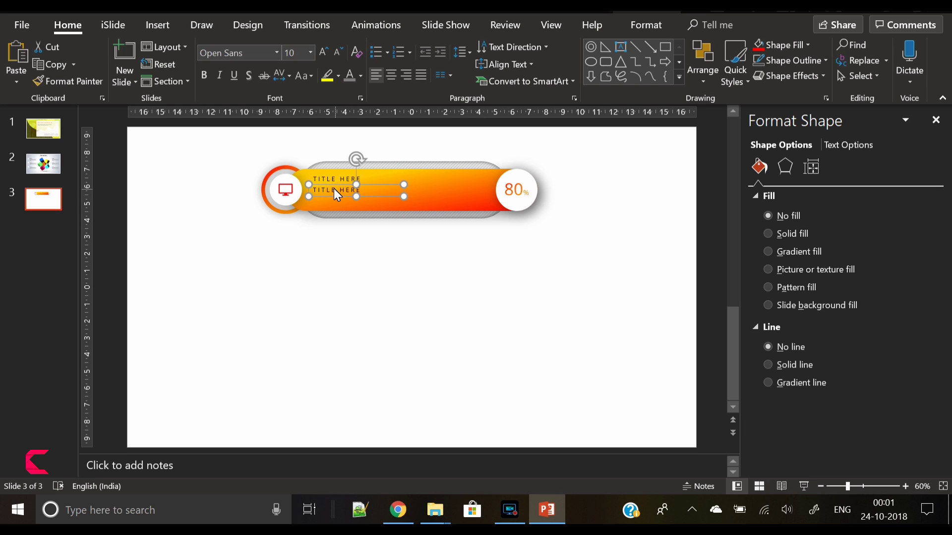
{"action": "triple_click", "coordinate": [331, 188]}
{"action": "type", "text": "=lorem(1"}
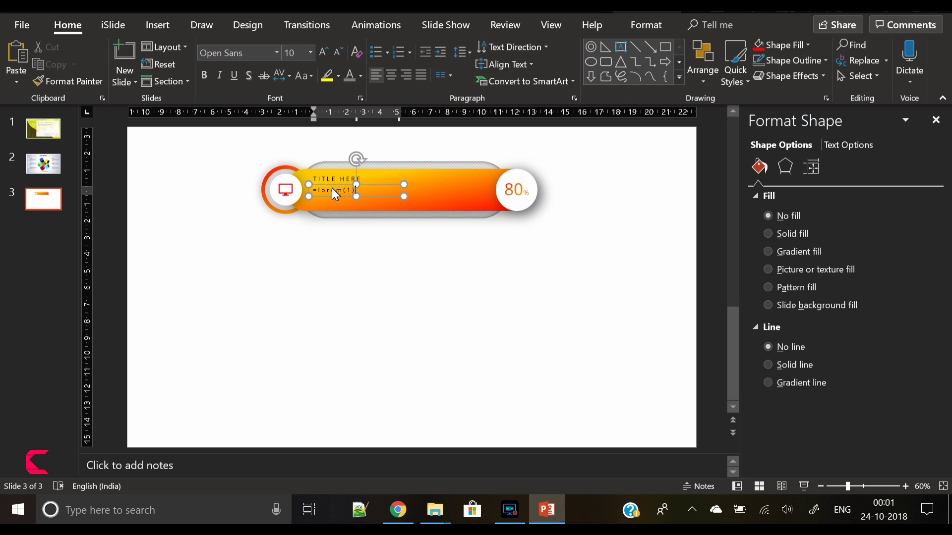
{"action": "type", "text": "()"}
{"action": "key", "text": "Return"}
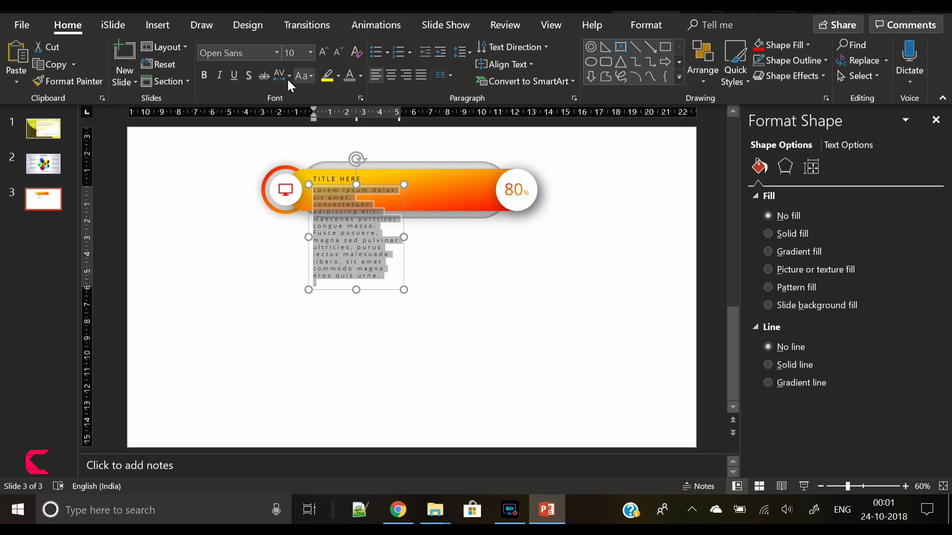
Set the body text to Normal spacing and size 7, justified across a widened box
{"action": "left_click", "coordinate": [288, 75]}
{"action": "left_click", "coordinate": [301, 127]}
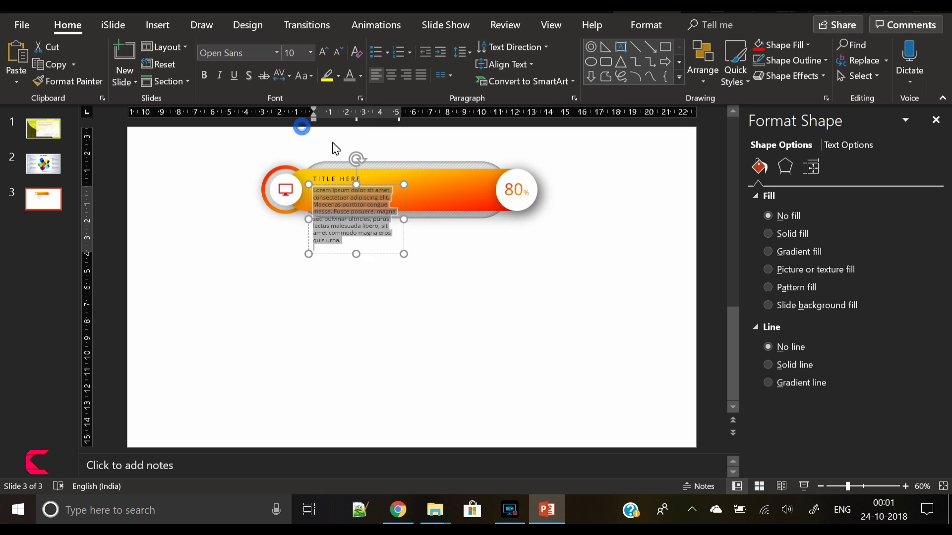
{"action": "left_click", "coordinate": [333, 56]}
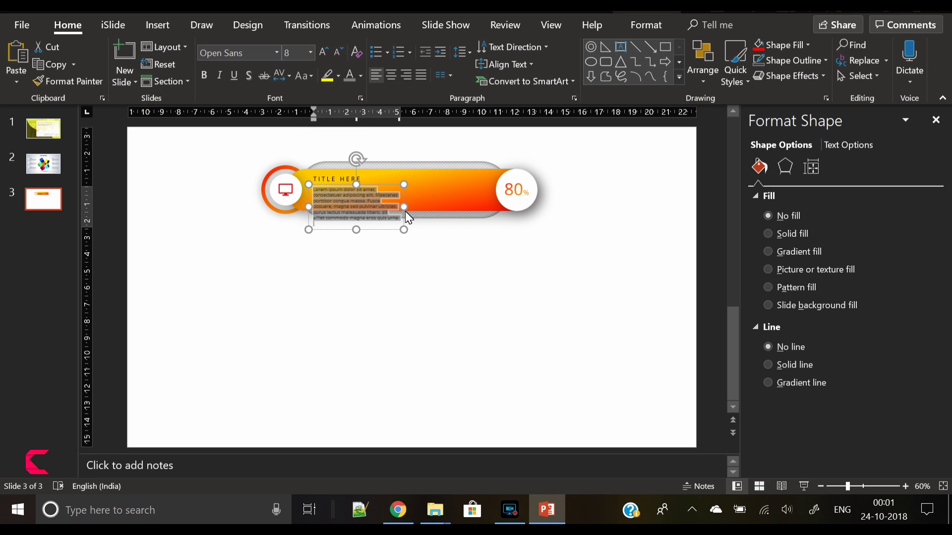
{"action": "left_click_drag", "start_coordinate": [405, 211], "coordinate": [487, 202]}
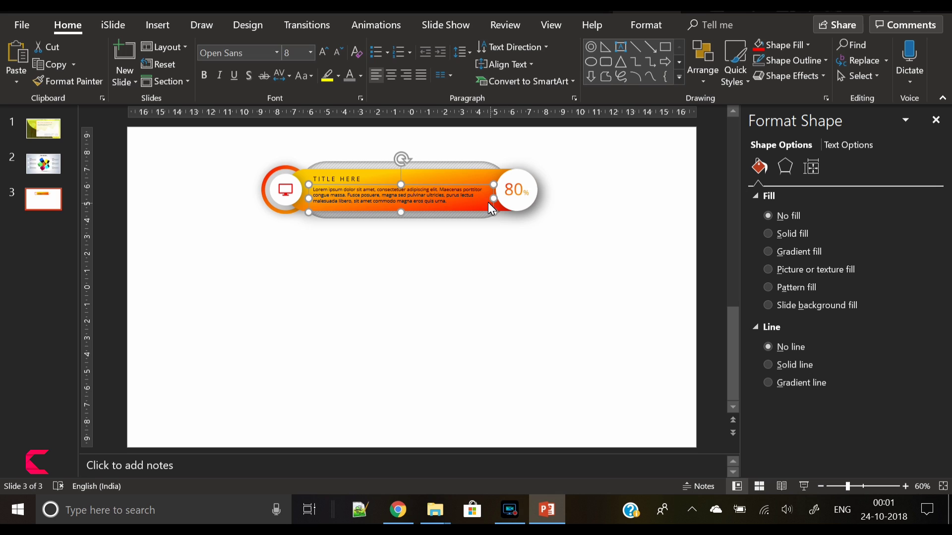
{"action": "left_click", "coordinate": [419, 76]}
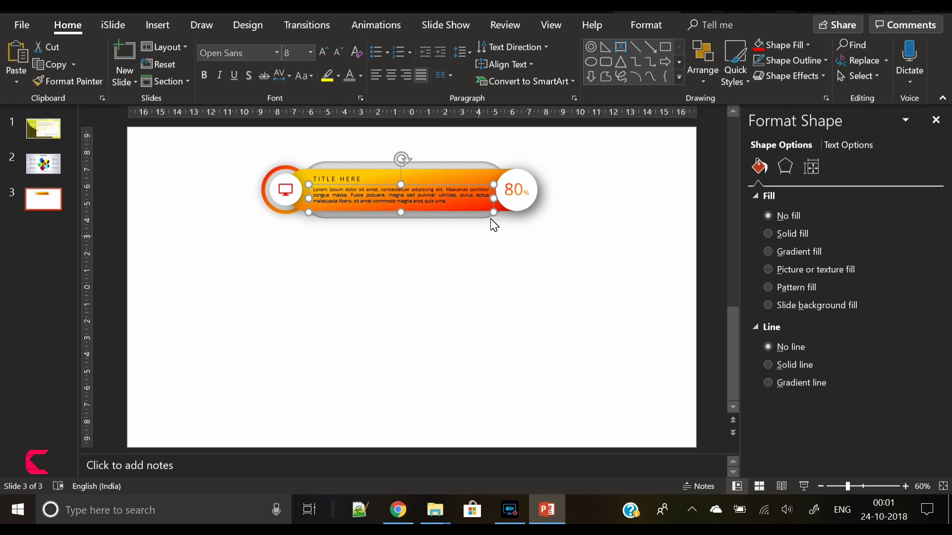
{"action": "left_click_drag", "start_coordinate": [493, 201], "coordinate": [487, 200]}
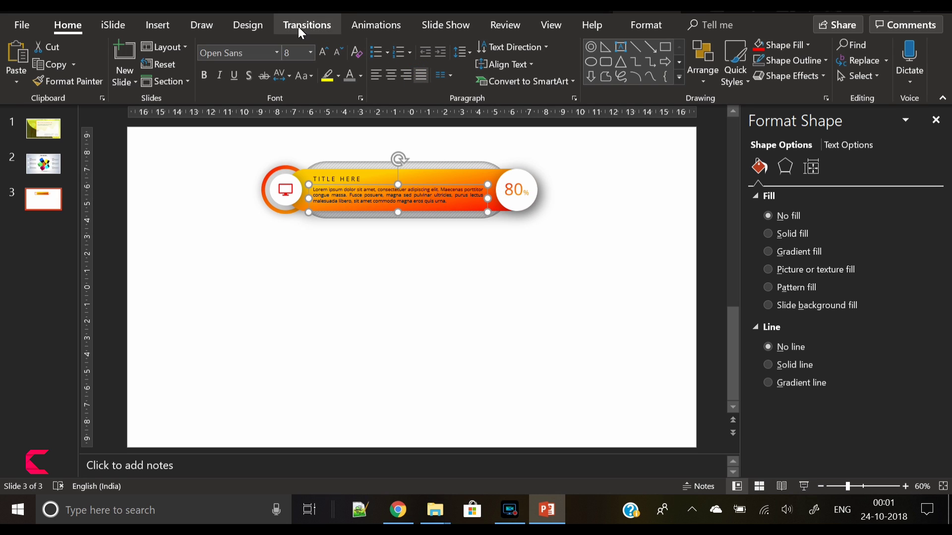
{"action": "left_click", "coordinate": [337, 51]}
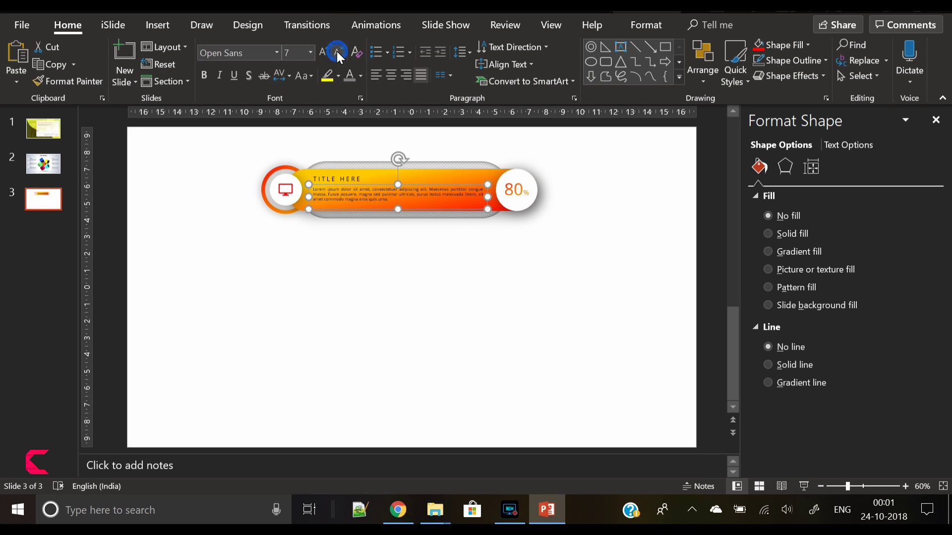
{"action": "left_click", "coordinate": [489, 315]}
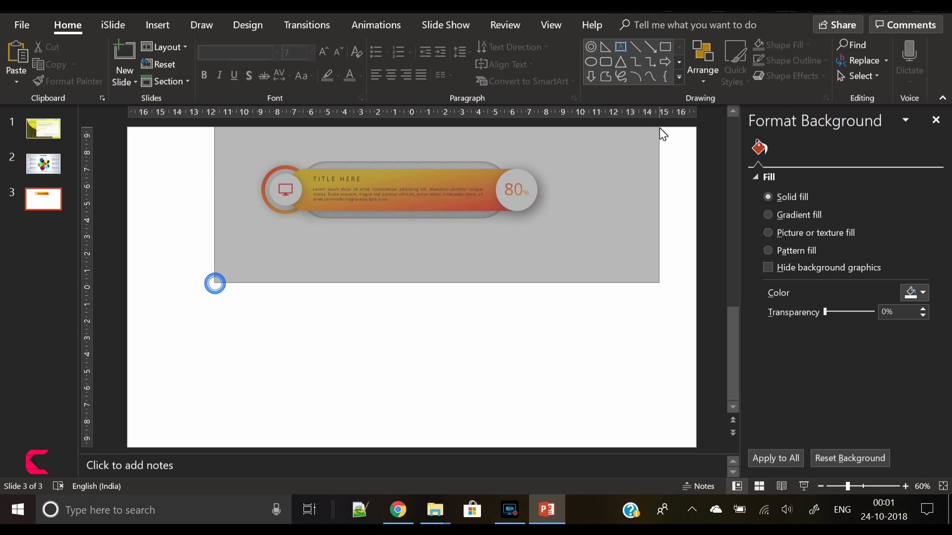
{"action": "left_click_drag", "start_coordinate": [216, 284], "coordinate": [635, 134]}
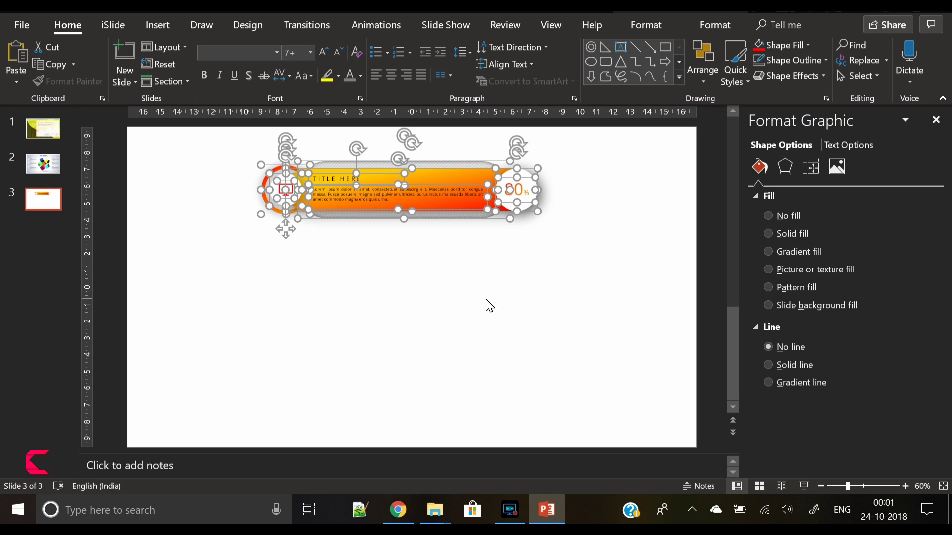
{"action": "left_click", "coordinate": [459, 305]}
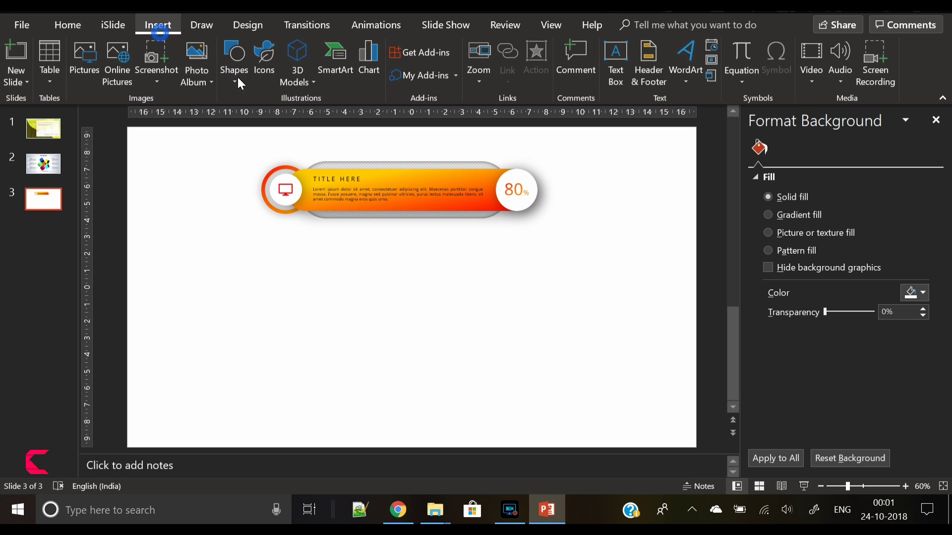
Draw a pill-shaped rounded rectangle over the bar's left end and send it to back
{"action": "left_click", "coordinate": [240, 83]}
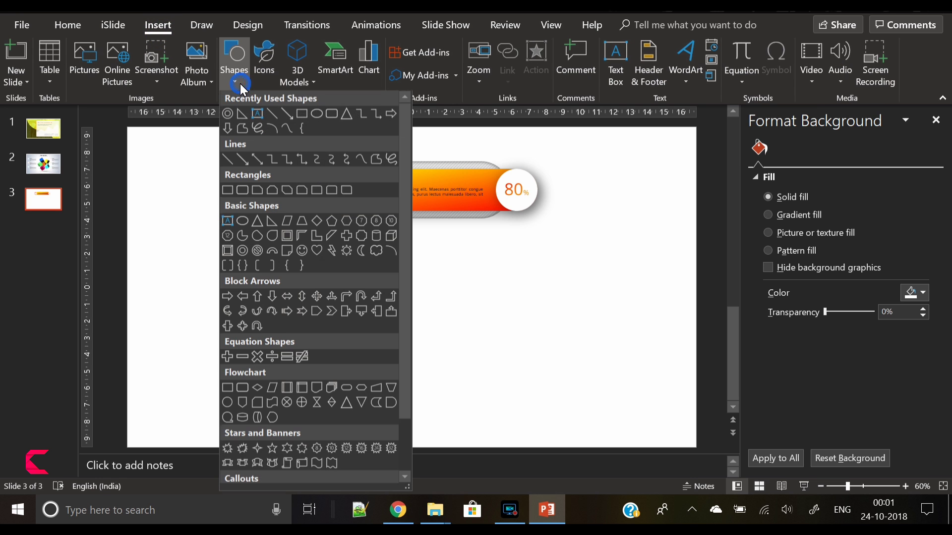
{"action": "left_click", "coordinate": [327, 118]}
{"action": "left_click_drag", "start_coordinate": [231, 157], "coordinate": [431, 231]}
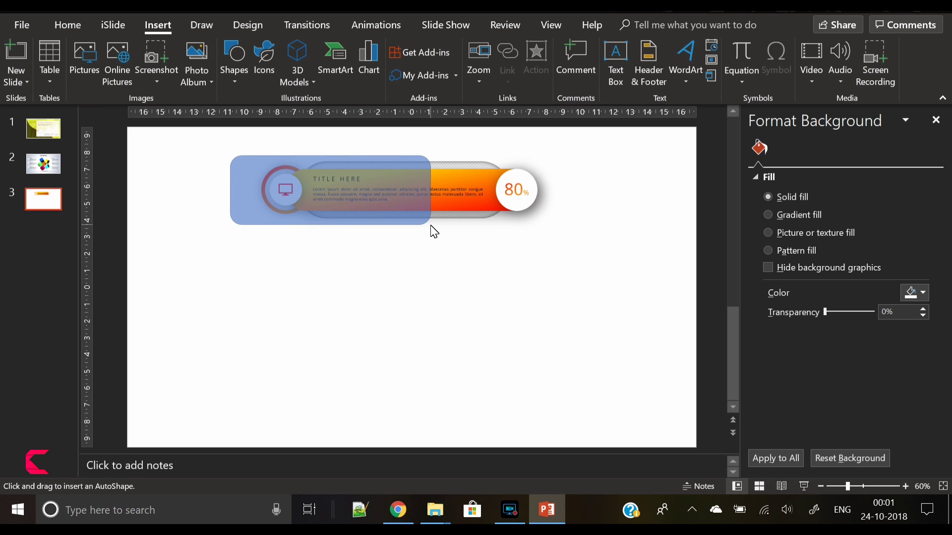
{"action": "left_click_drag", "start_coordinate": [239, 155], "coordinate": [266, 157]}
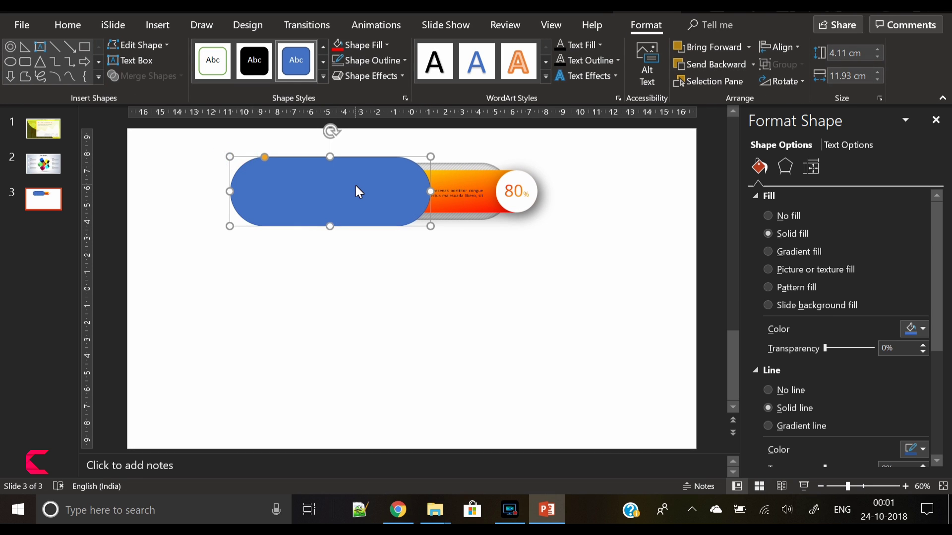
{"action": "left_click_drag", "start_coordinate": [356, 192], "coordinate": [364, 192]}
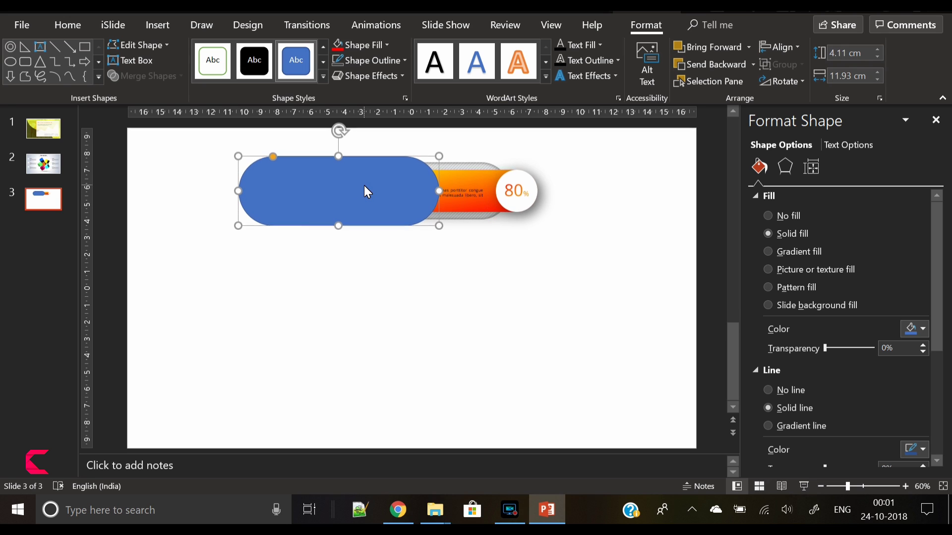
{"action": "right_click", "coordinate": [363, 186]}
{"action": "left_click", "coordinate": [408, 305]}
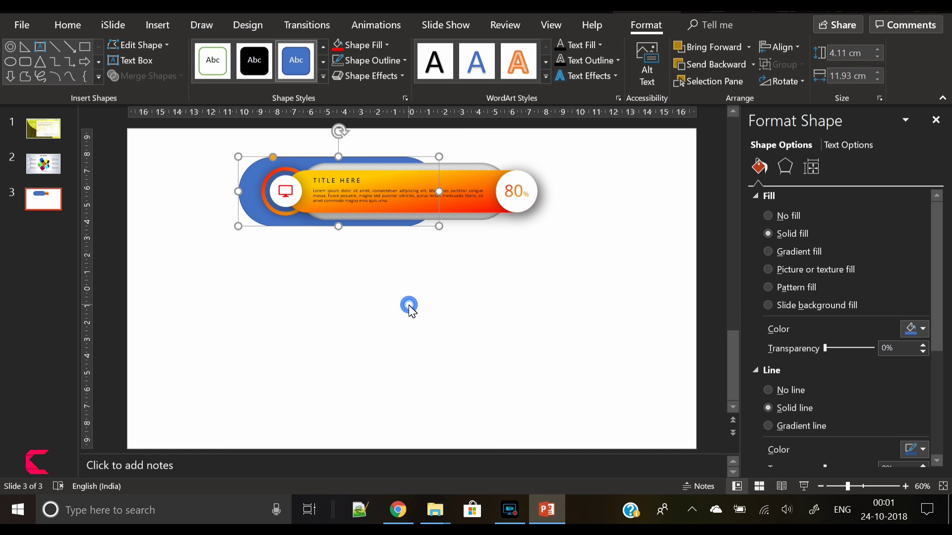
Remove the pill's fill and give its outline a red-to-yellow gradient sampled from the bar
{"action": "left_click", "coordinate": [792, 217]}
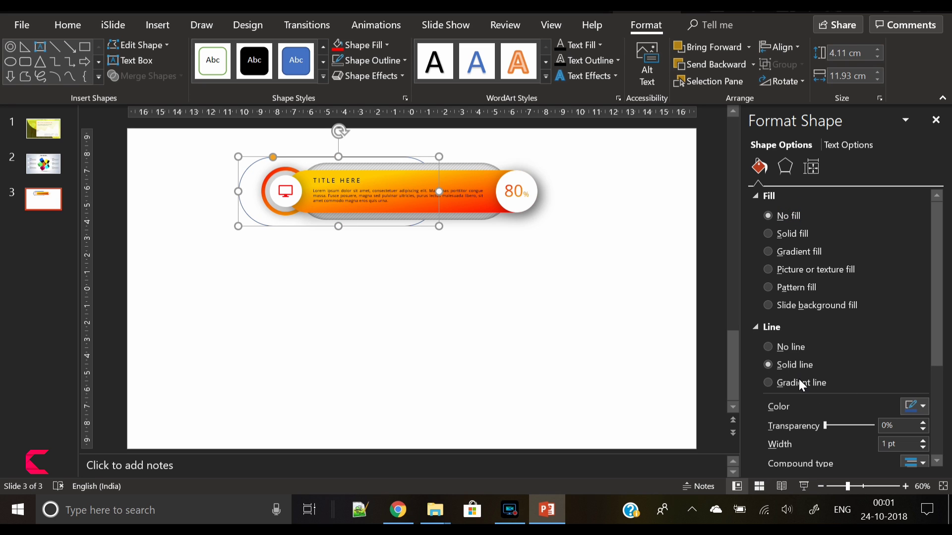
{"action": "left_click_drag", "start_coordinate": [940, 266], "coordinate": [940, 333]}
{"action": "left_click", "coordinate": [810, 277]}
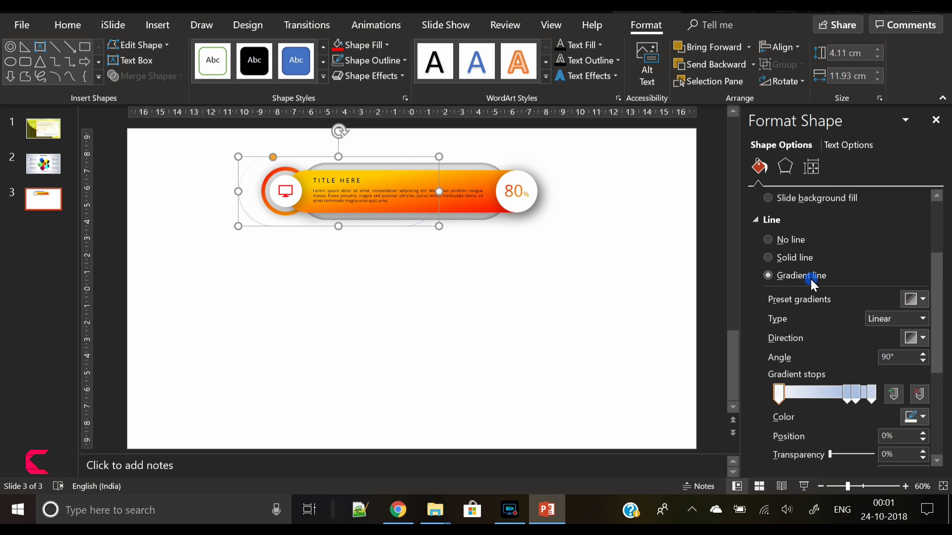
{"action": "left_click", "coordinate": [920, 394]}
{"action": "left_click", "coordinate": [920, 395]}
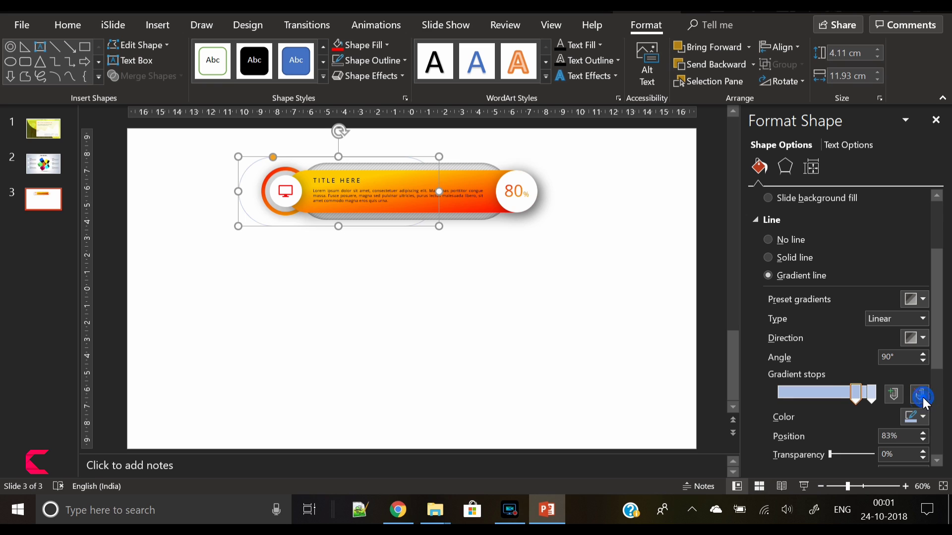
{"action": "left_click_drag", "start_coordinate": [855, 395], "coordinate": [763, 390]}
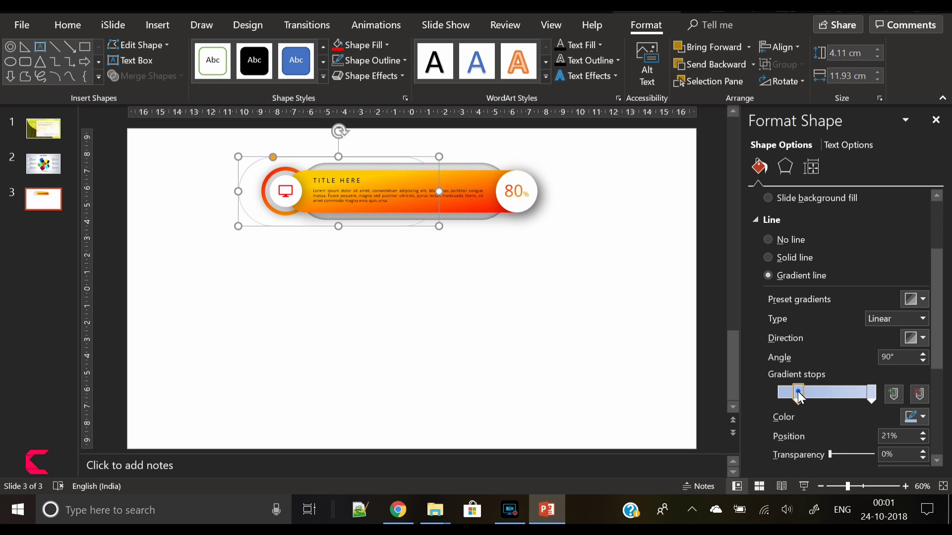
{"action": "left_click", "coordinate": [915, 417]}
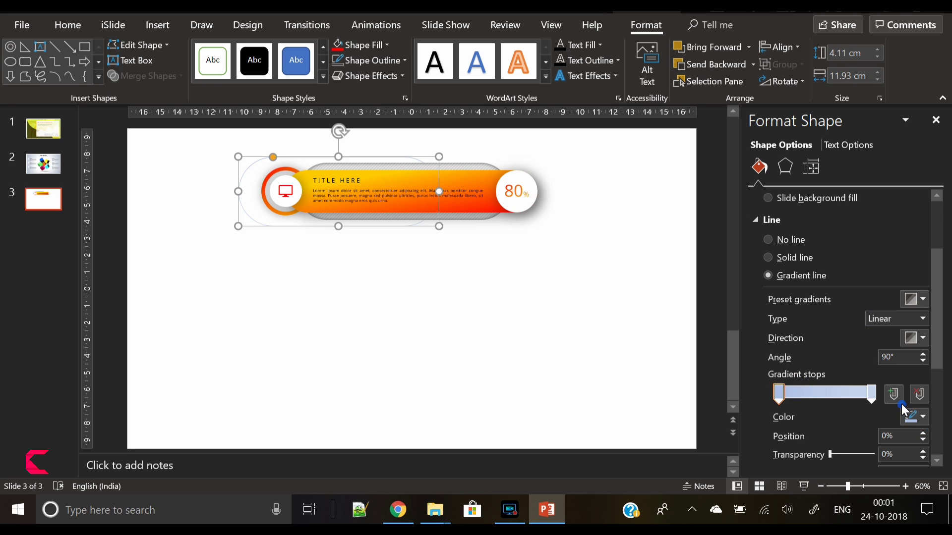
{"action": "left_click", "coordinate": [496, 211]}
{"action": "left_click", "coordinate": [871, 395]}
{"action": "left_click", "coordinate": [907, 418]}
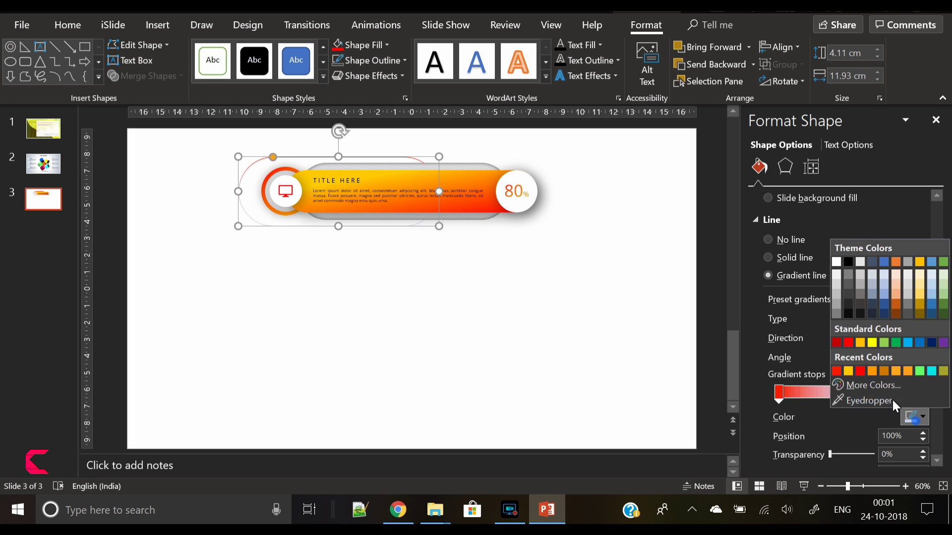
{"action": "left_click", "coordinate": [810, 401]}
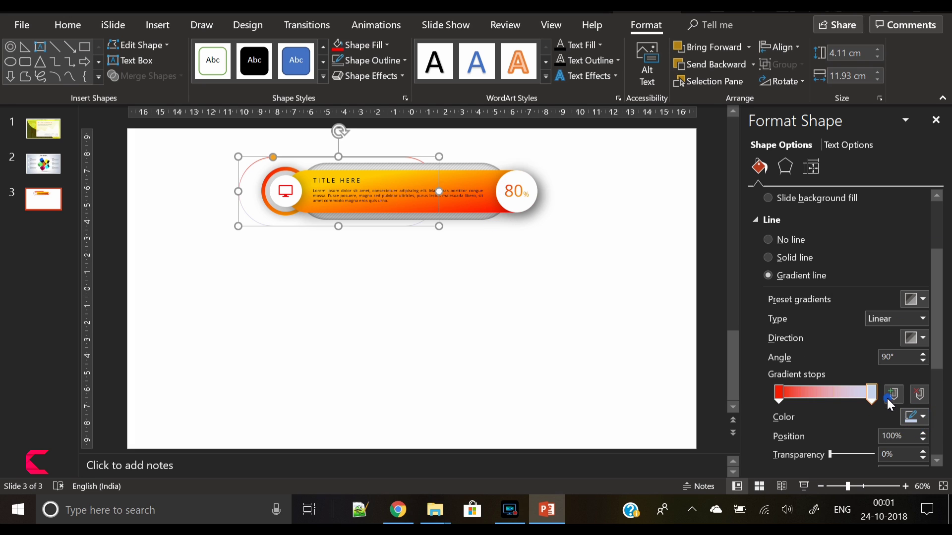
{"action": "left_click", "coordinate": [303, 174]}
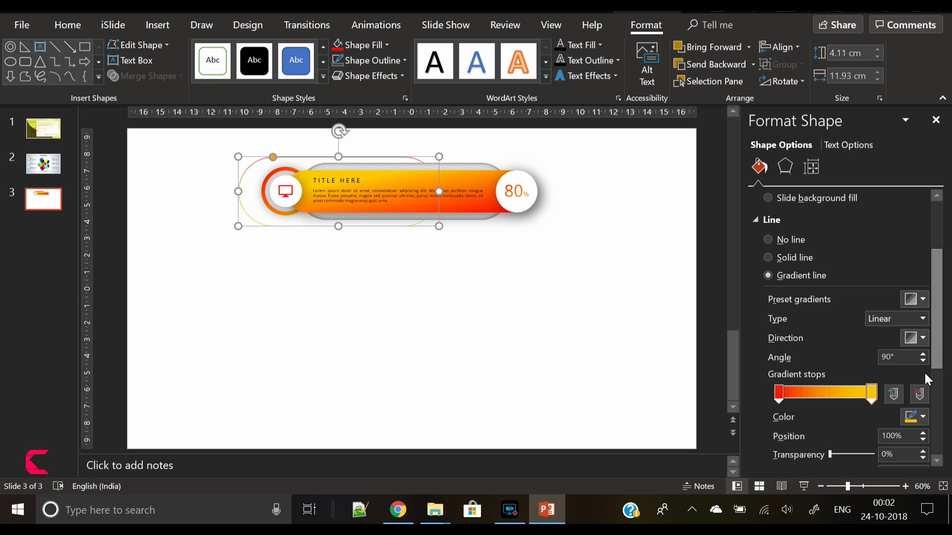
Set the outline gradient to 45°, with 2 pt width and a dotted dash type
{"action": "left_click", "coordinate": [921, 338]}
{"action": "left_click", "coordinate": [840, 420]}
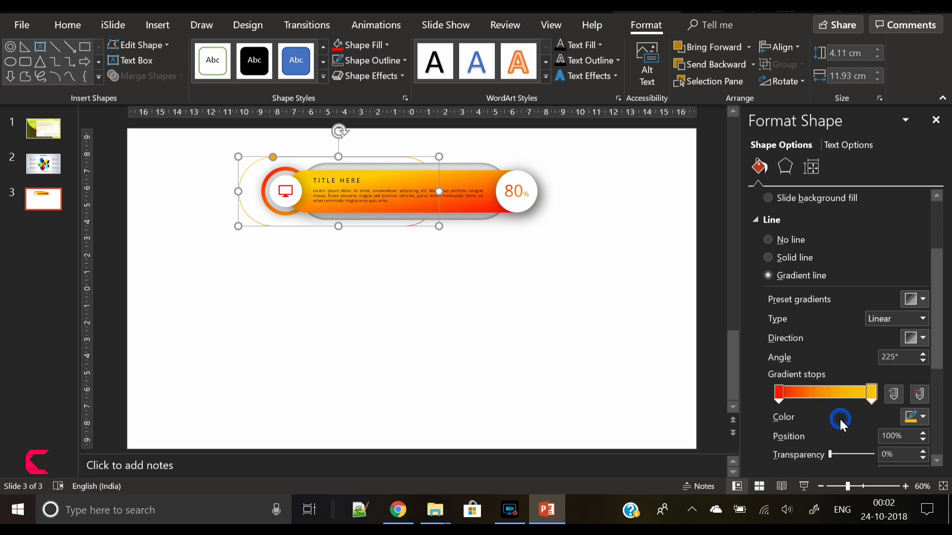
{"action": "left_click", "coordinate": [915, 340]}
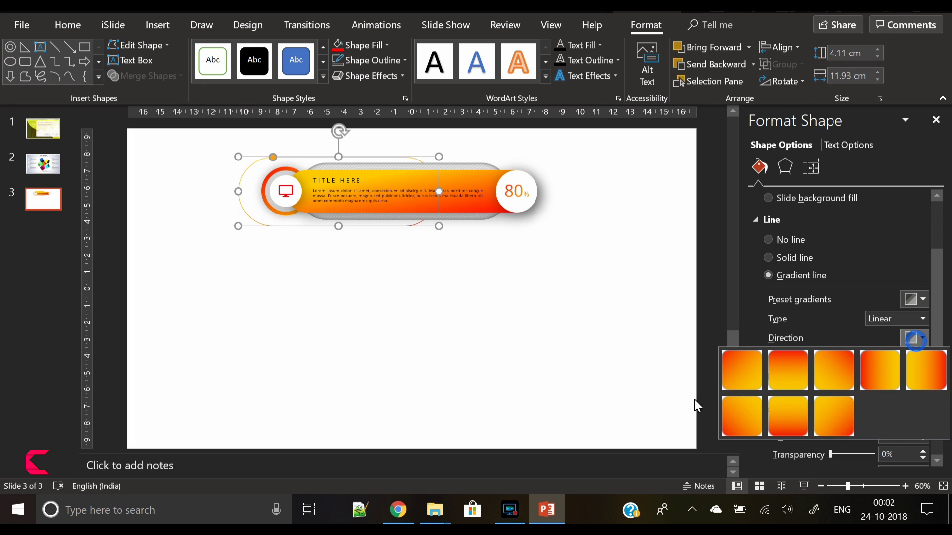
{"action": "left_click", "coordinate": [731, 370]}
{"action": "left_click_drag", "start_coordinate": [936, 318], "coordinate": [934, 362]}
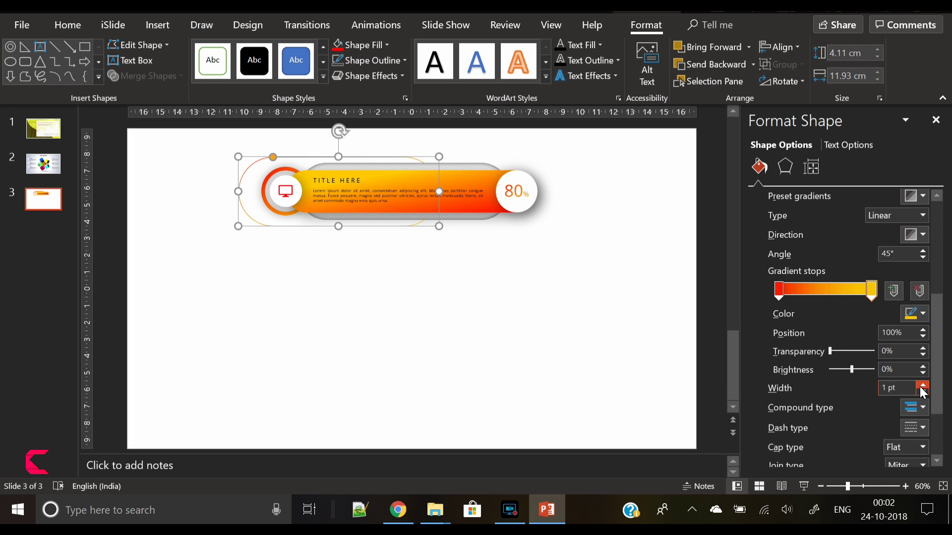
{"action": "left_click", "coordinate": [923, 385]}
{"action": "left_click", "coordinate": [923, 385]}
{"action": "left_click", "coordinate": [923, 384]}
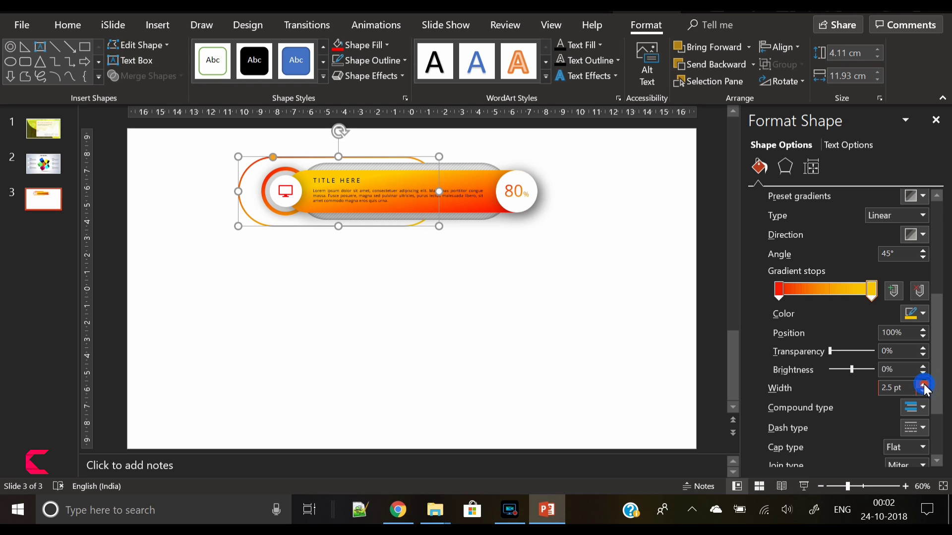
{"action": "left_click_drag", "start_coordinate": [936, 349], "coordinate": [934, 385]}
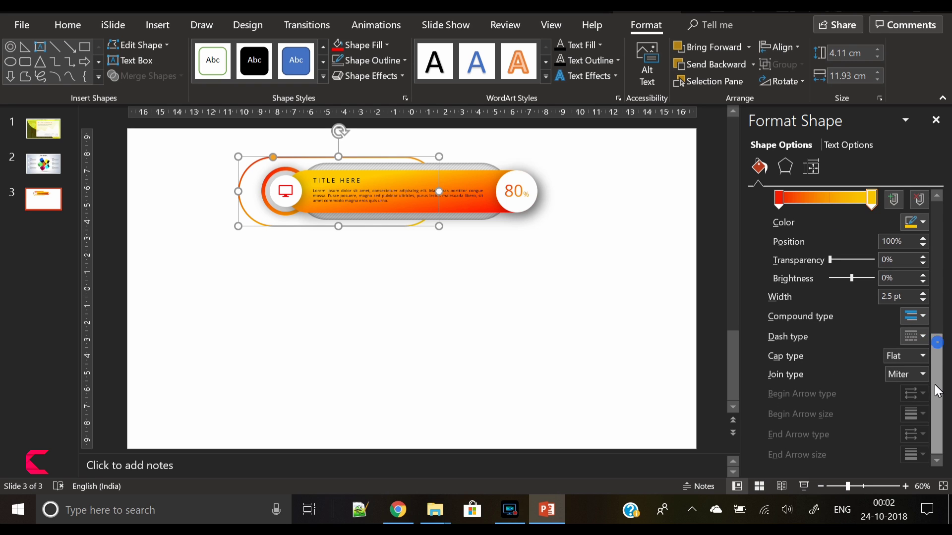
{"action": "left_click", "coordinate": [915, 340]}
{"action": "left_click", "coordinate": [902, 374]}
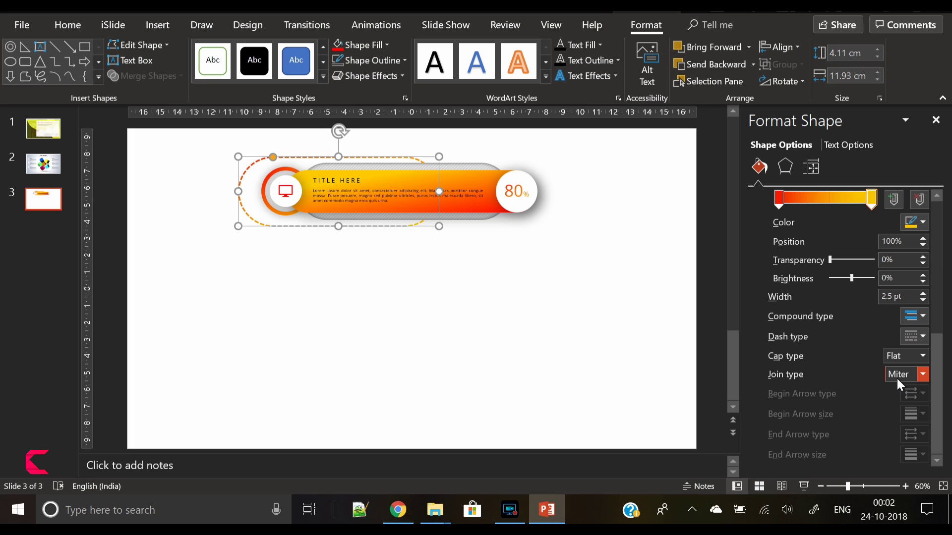
{"action": "left_click", "coordinate": [922, 300]}
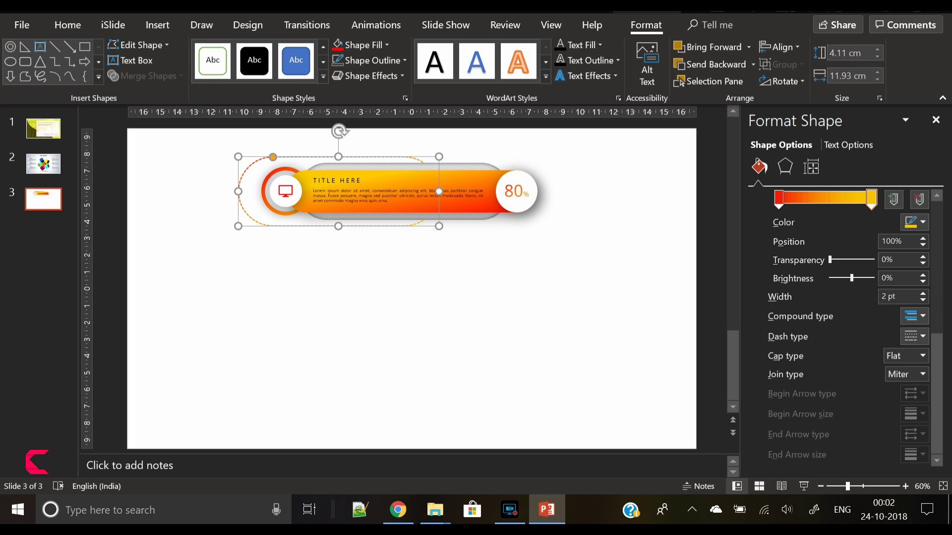
{"action": "left_click", "coordinate": [914, 337]}
{"action": "left_click", "coordinate": [906, 369]}
{"action": "left_click", "coordinate": [582, 331]}
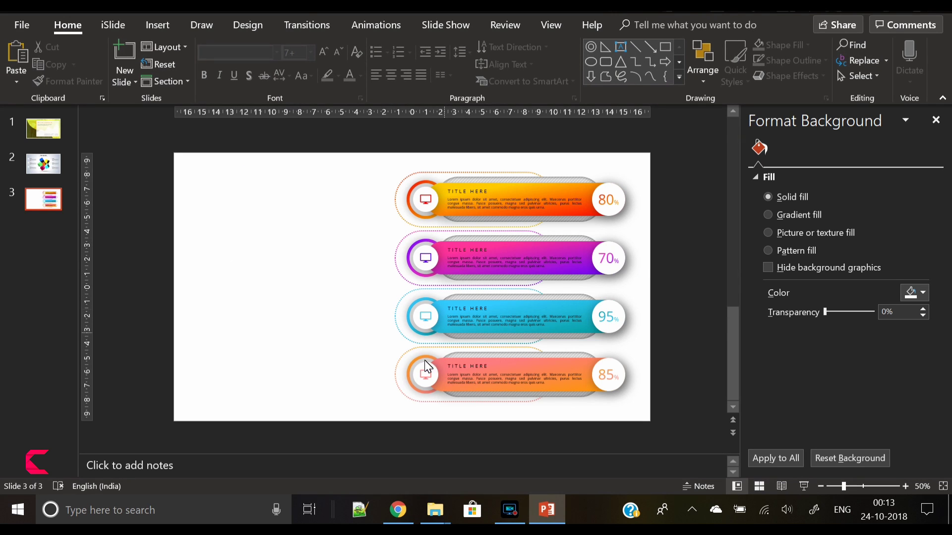
Draw a donut on the slide's left, thin its ring and enlarge it to about 12 cm
{"action": "left_click", "coordinate": [167, 25]}
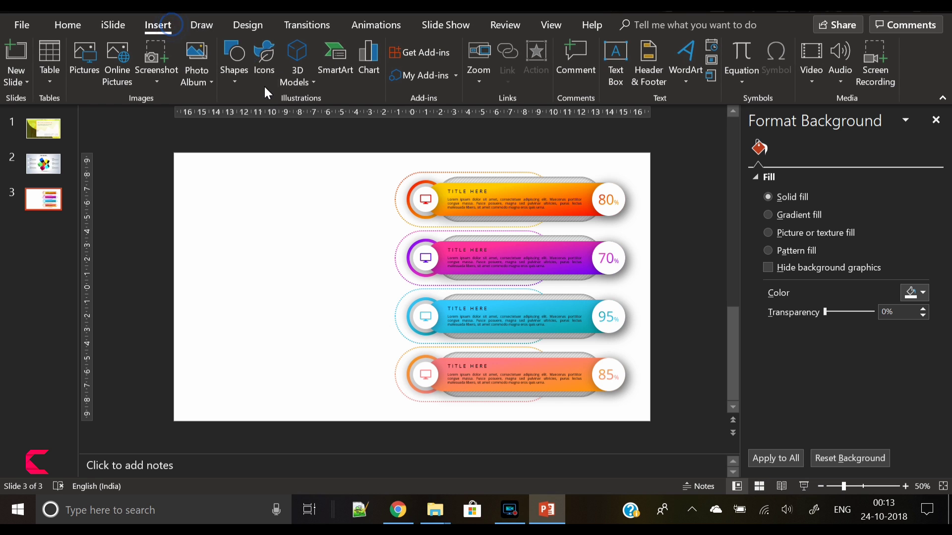
{"action": "left_click", "coordinate": [235, 80]}
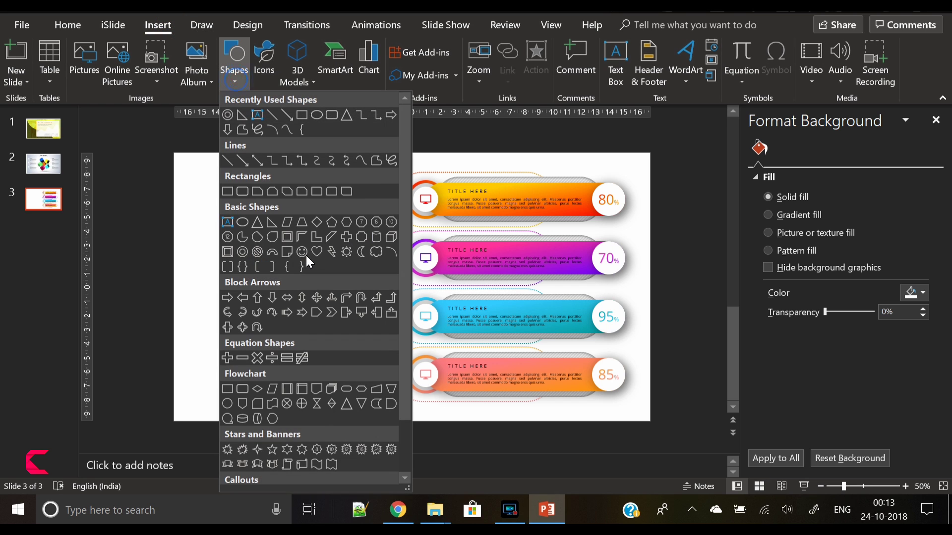
{"action": "left_click", "coordinate": [242, 251]}
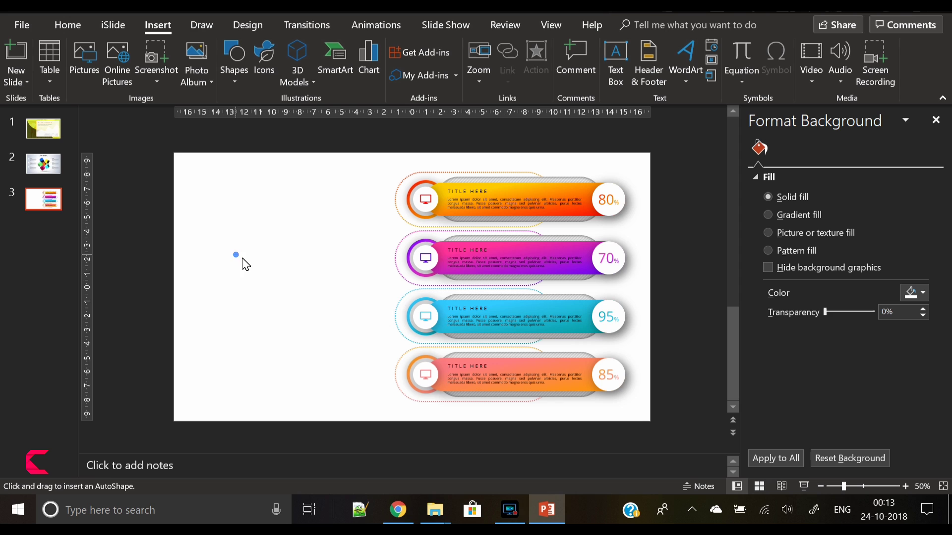
{"action": "left_click_drag", "start_coordinate": [242, 259], "coordinate": [304, 321]}
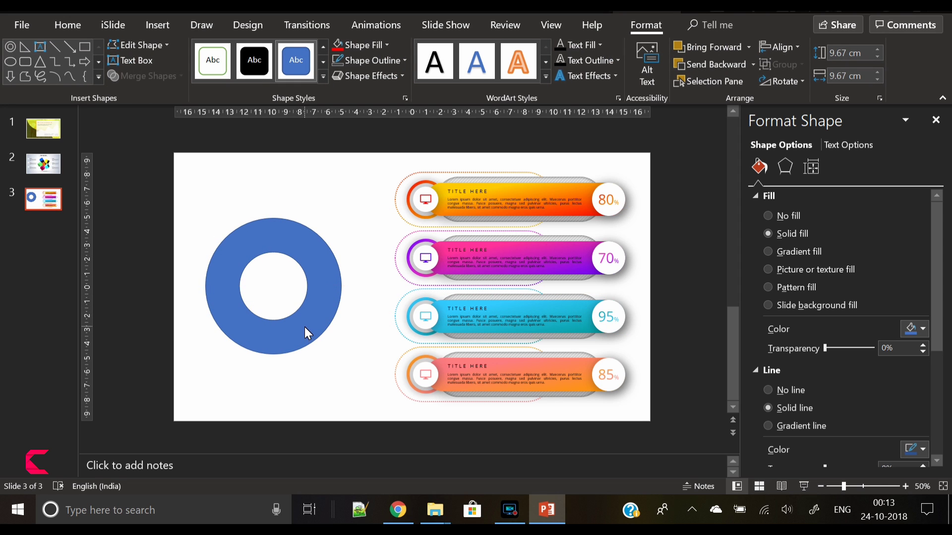
{"action": "left_click", "coordinate": [304, 327]}
{"action": "left_click_drag", "start_coordinate": [240, 287], "coordinate": [207, 284]}
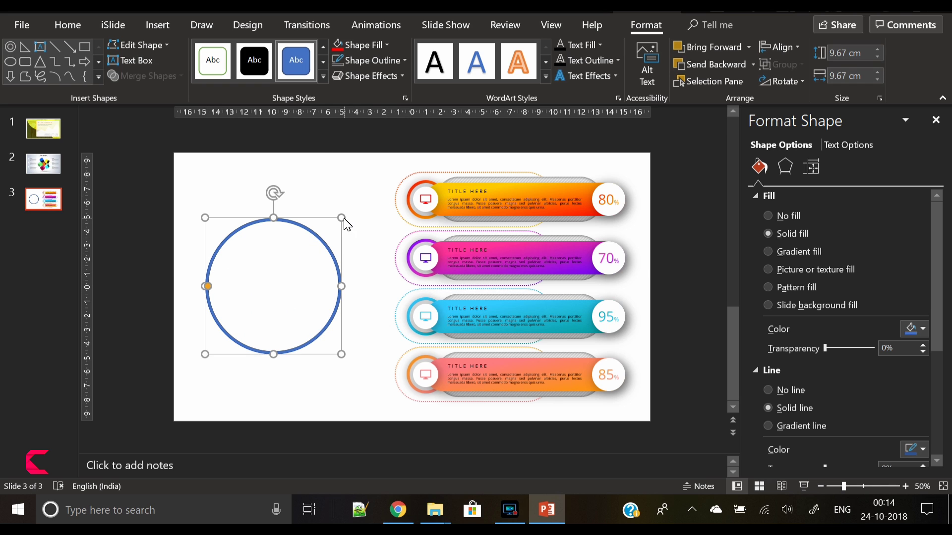
{"action": "left_click_drag", "start_coordinate": [342, 218], "coordinate": [359, 203]}
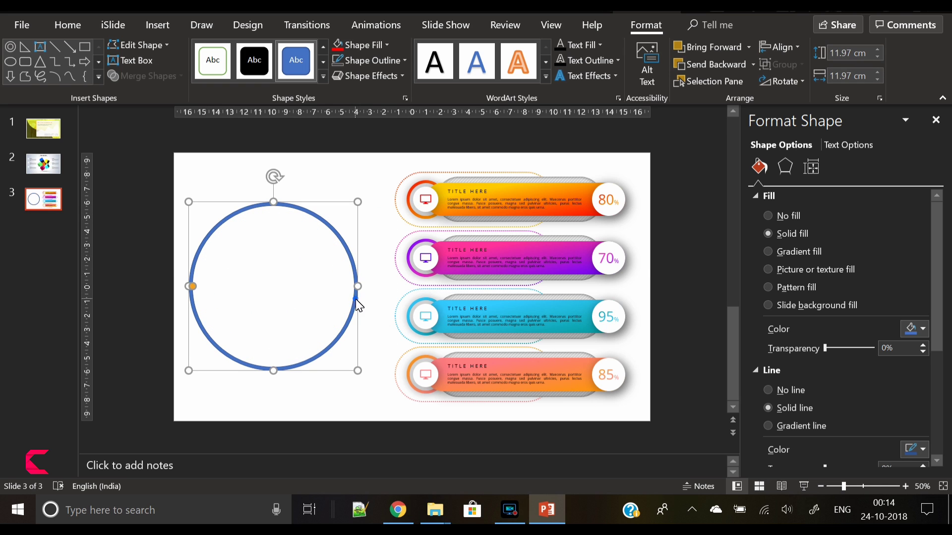
{"action": "left_click_drag", "start_coordinate": [357, 305], "coordinate": [362, 307]}
Remove the ring's fill and give its outline a gradient with a light blue first stop
{"action": "left_click", "coordinate": [370, 58]}
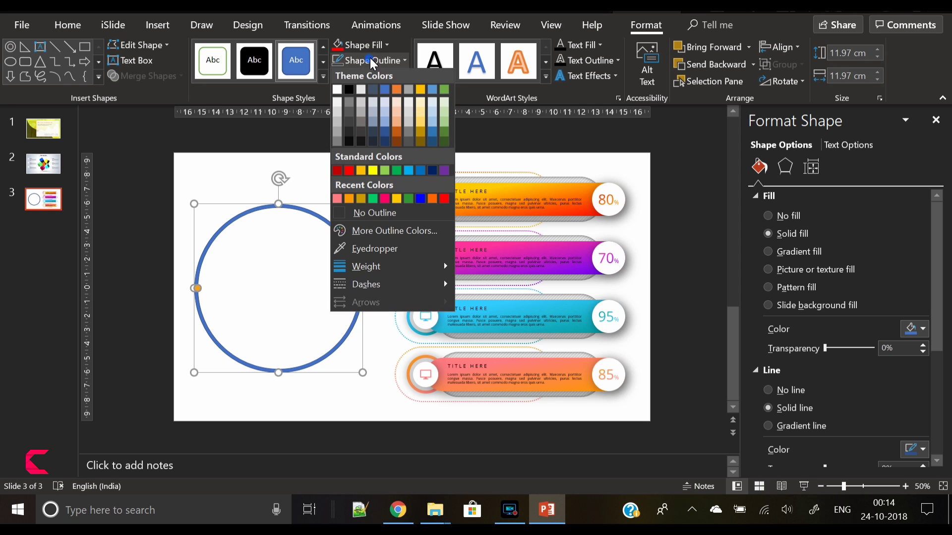
{"action": "left_click", "coordinate": [364, 45]}
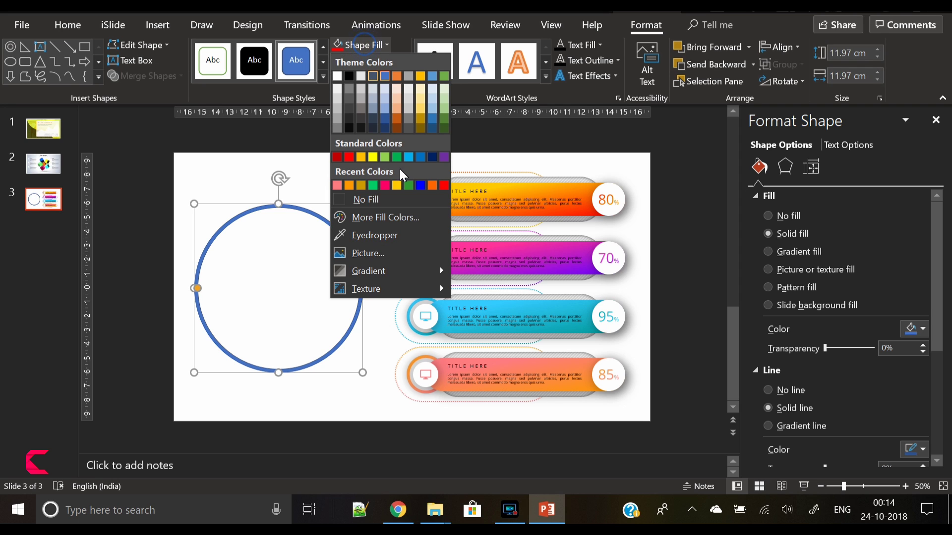
{"action": "left_click", "coordinate": [388, 201]}
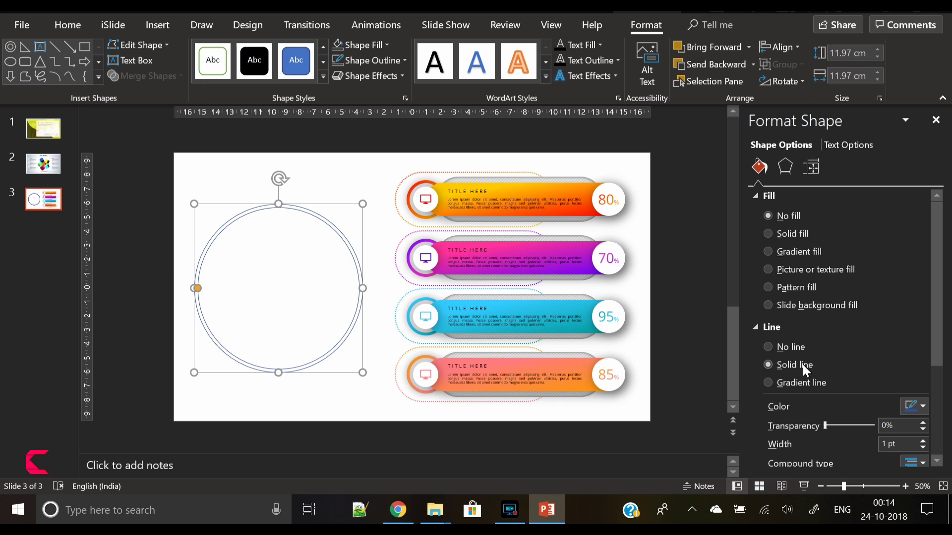
{"action": "left_click", "coordinate": [799, 381]}
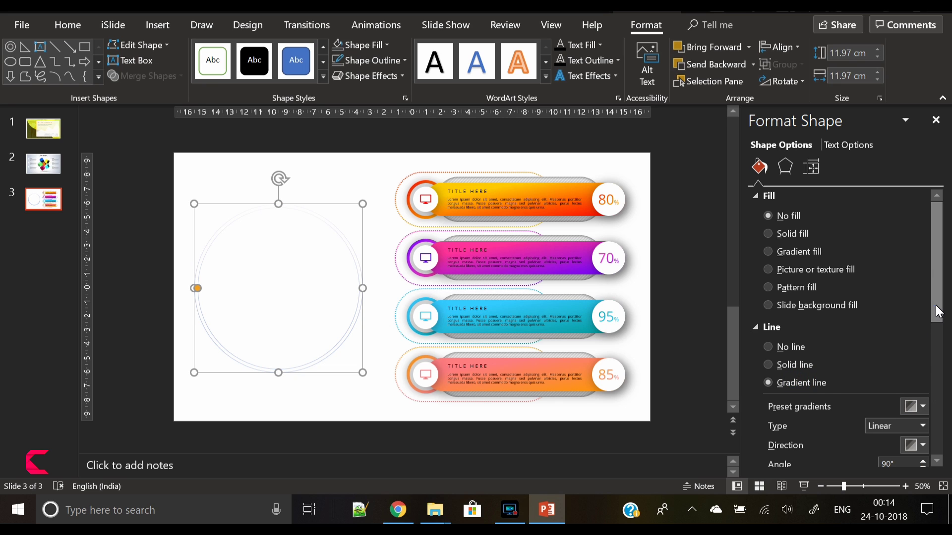
{"action": "left_click_drag", "start_coordinate": [936, 311], "coordinate": [937, 379]}
{"action": "left_click", "coordinate": [920, 346]}
{"action": "left_click", "coordinate": [920, 346]}
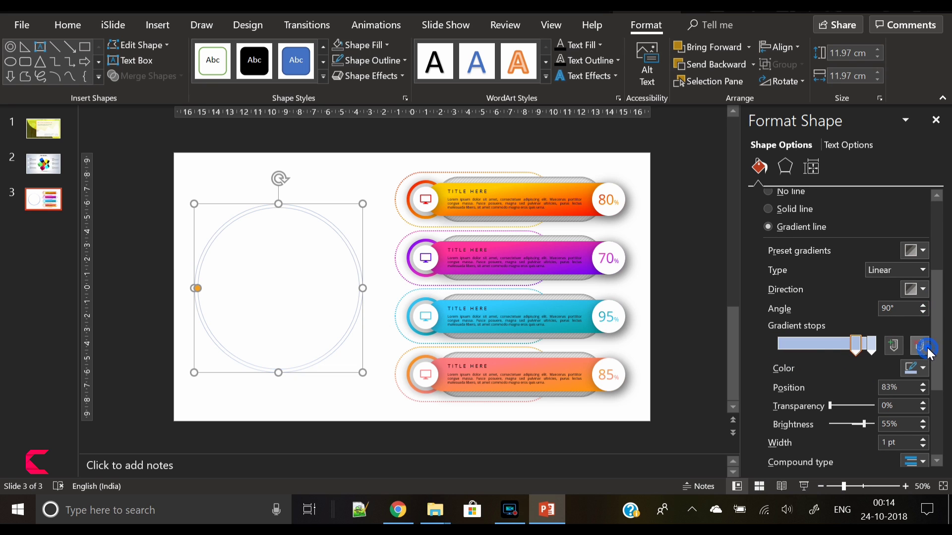
{"action": "left_click_drag", "start_coordinate": [787, 341], "coordinate": [757, 336]}
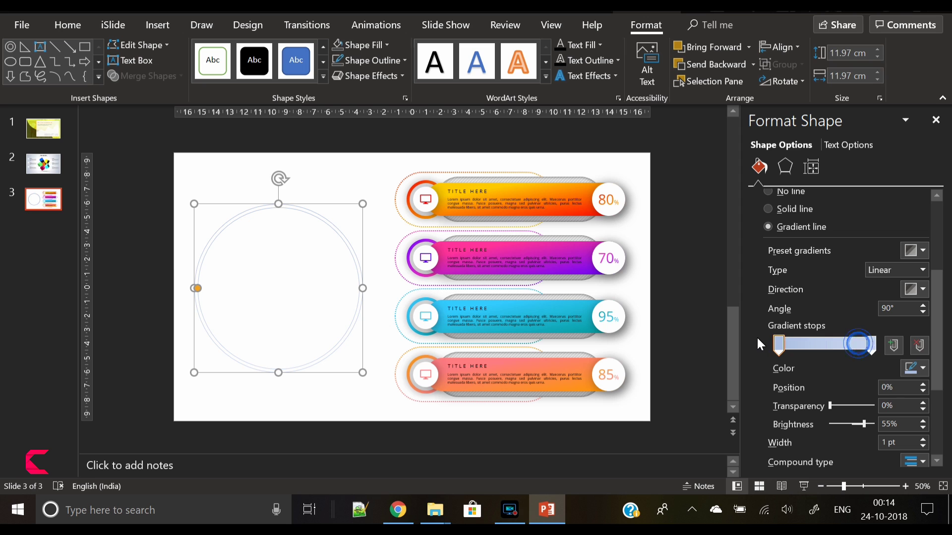
{"action": "left_click", "coordinate": [927, 372]}
{"action": "left_click", "coordinate": [888, 338]}
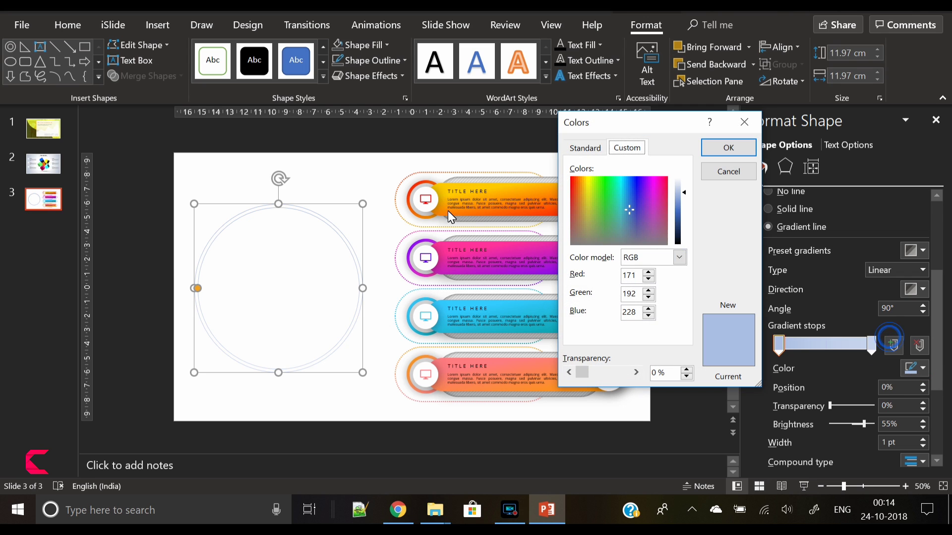
{"action": "left_click", "coordinate": [585, 147]}
{"action": "left_click", "coordinate": [613, 200]}
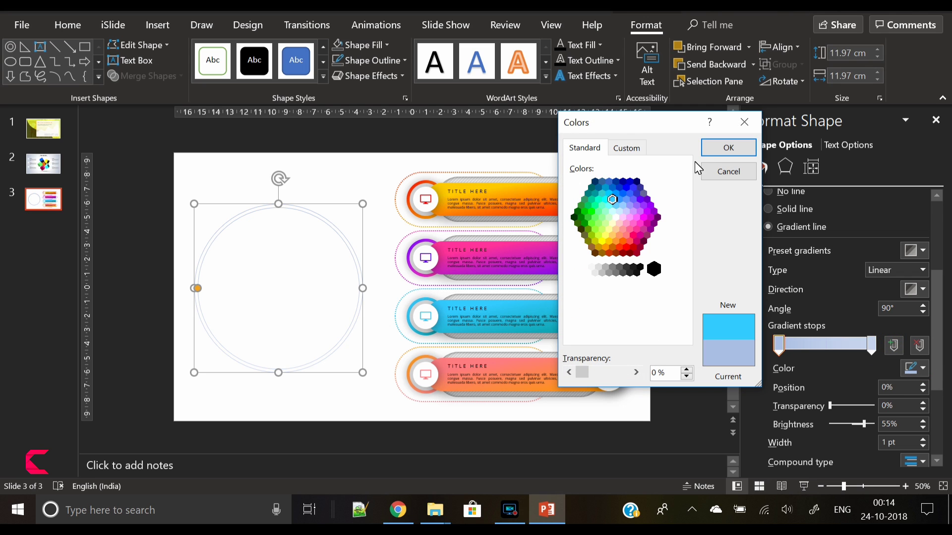
{"action": "left_click", "coordinate": [717, 148]}
Set the outline gradient's end stop to orange-red and its direction to diagonal
{"action": "left_click", "coordinate": [871, 351]}
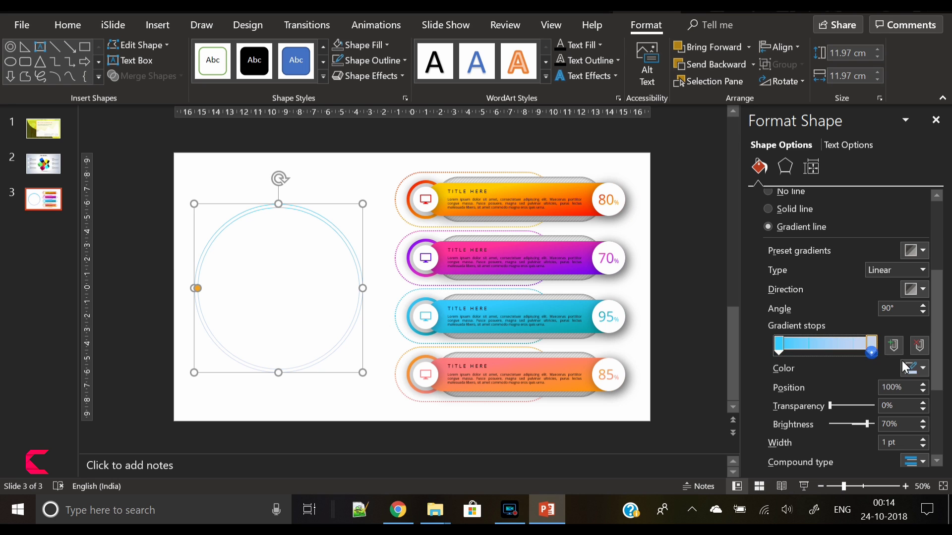
{"action": "left_click", "coordinate": [922, 368]}
{"action": "left_click", "coordinate": [882, 336]}
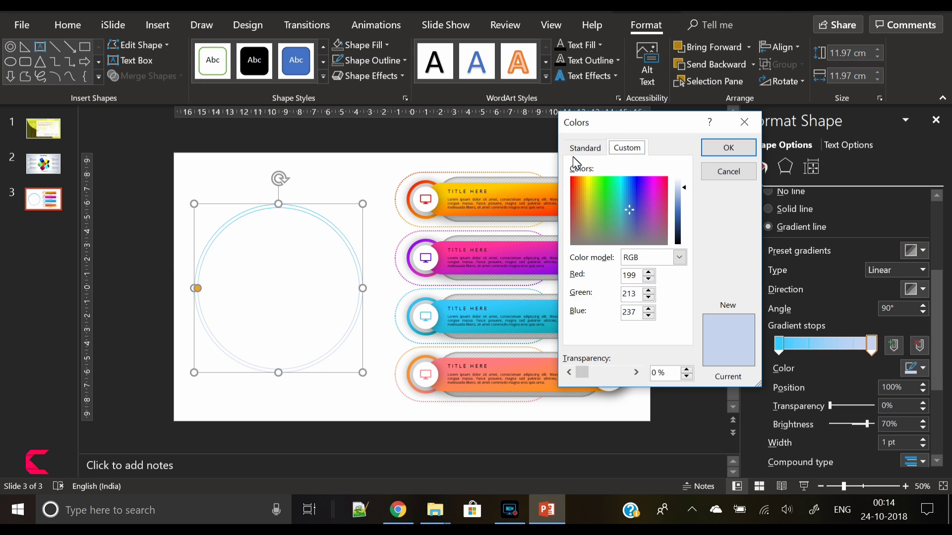
{"action": "left_click", "coordinate": [584, 147]}
{"action": "left_click", "coordinate": [618, 246]}
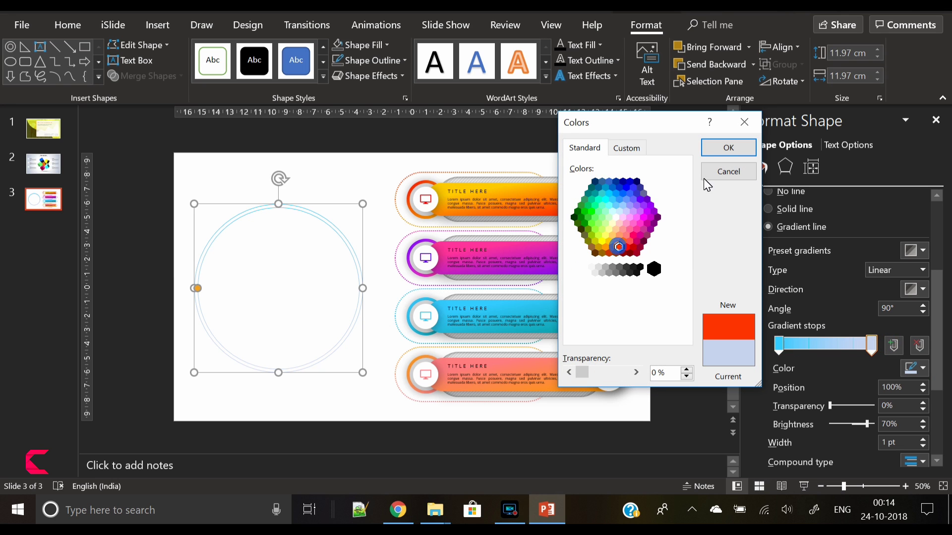
{"action": "left_click", "coordinate": [732, 151]}
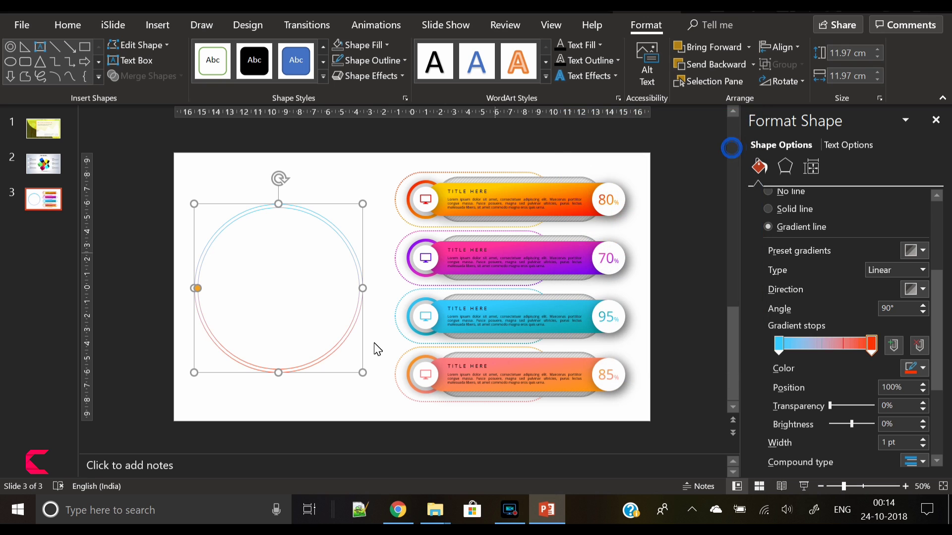
{"action": "left_click", "coordinate": [921, 291]}
{"action": "left_click", "coordinate": [864, 382]}
{"action": "left_click", "coordinate": [309, 400]}
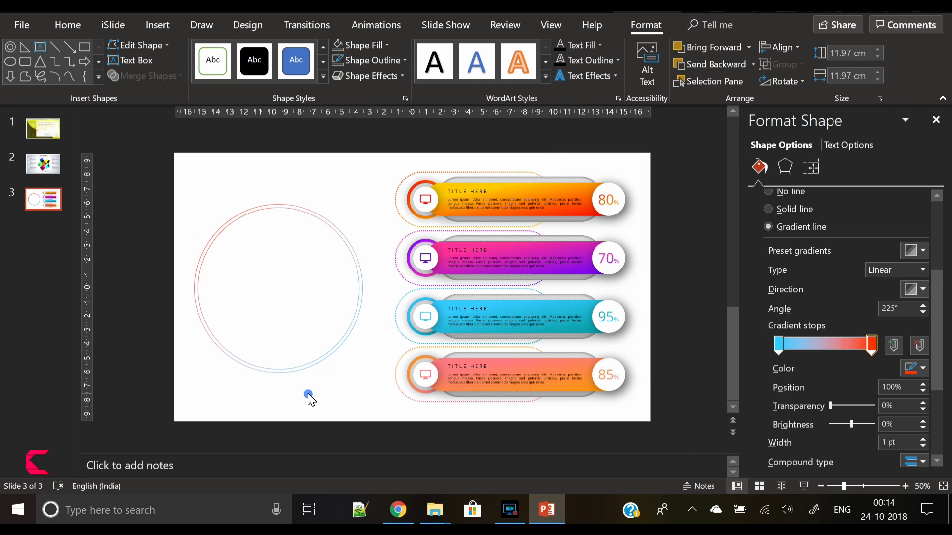
Draw a small circle centred inside the gradient ring
{"action": "left_click", "coordinate": [152, 25]}
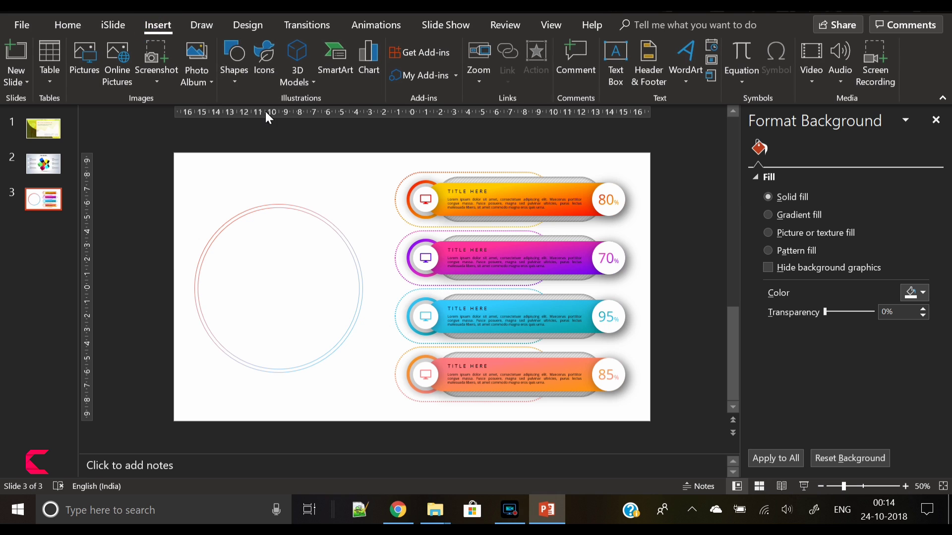
{"action": "left_click", "coordinate": [236, 76]}
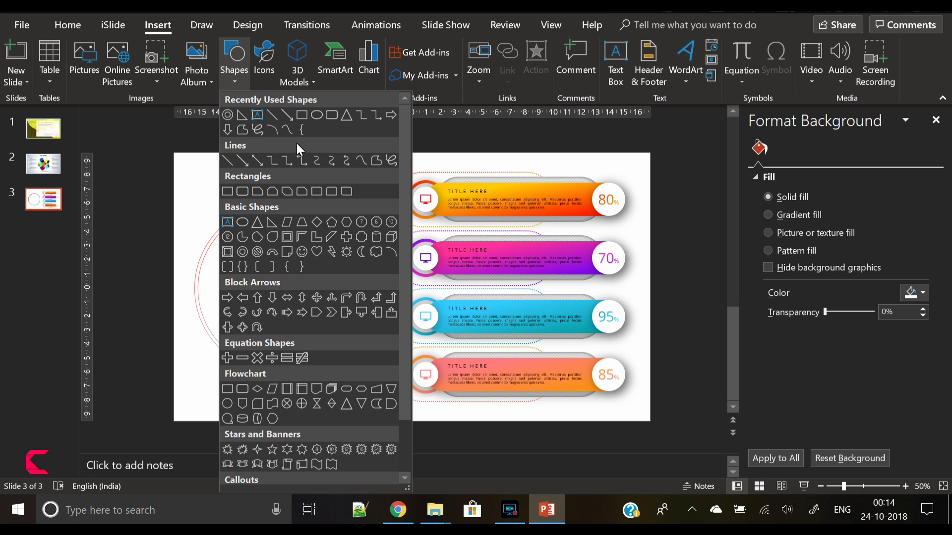
{"action": "left_click", "coordinate": [317, 115]}
{"action": "left_click_drag", "start_coordinate": [272, 268], "coordinate": [303, 305]}
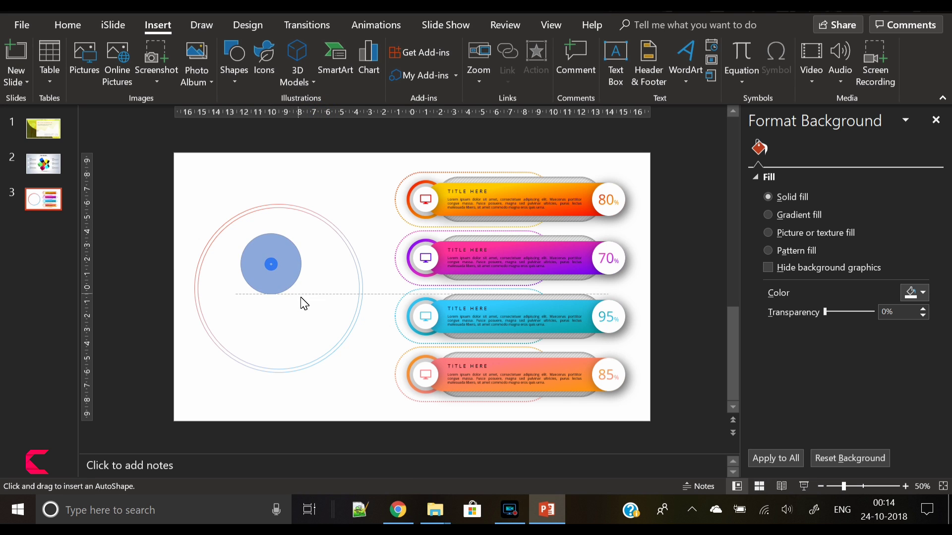
{"action": "left_click_drag", "start_coordinate": [277, 276], "coordinate": [280, 285]}
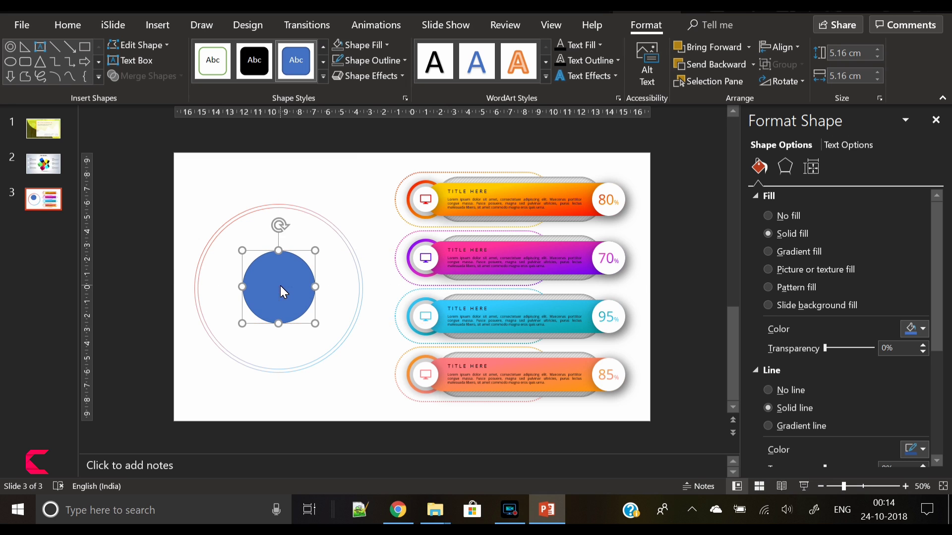
Give the small circle a solid white fill and no outline
{"action": "left_click", "coordinate": [338, 60]}
{"action": "left_click", "coordinate": [798, 251]}
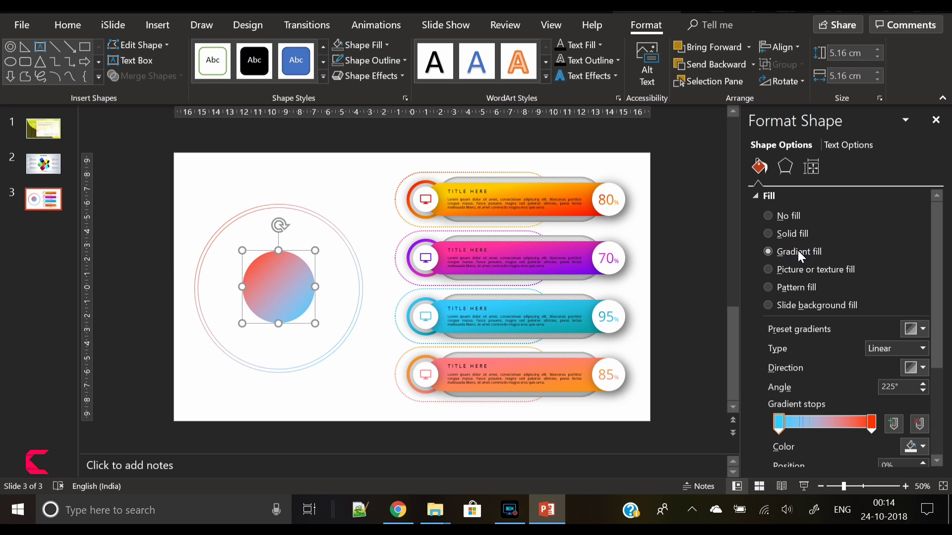
{"action": "left_click", "coordinate": [800, 233]}
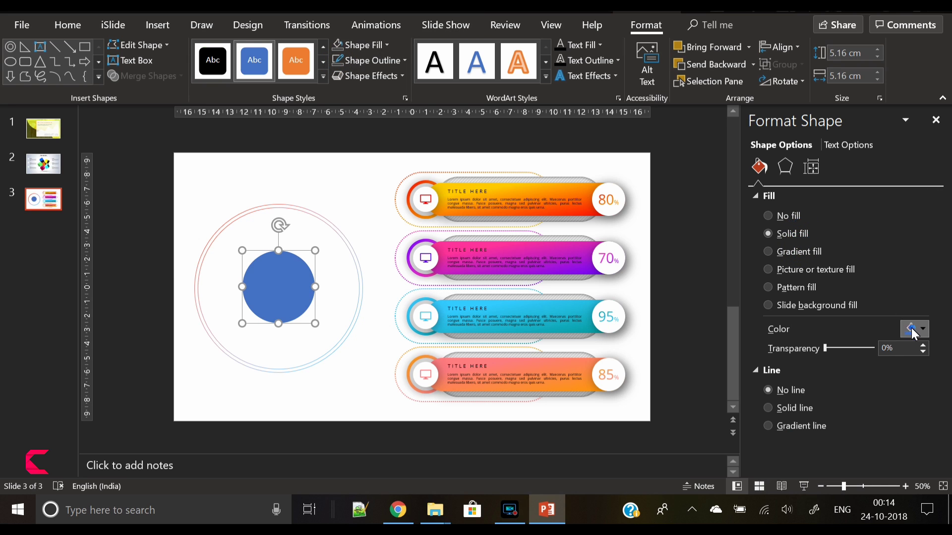
{"action": "left_click", "coordinate": [913, 328]}
{"action": "left_click", "coordinate": [838, 173]}
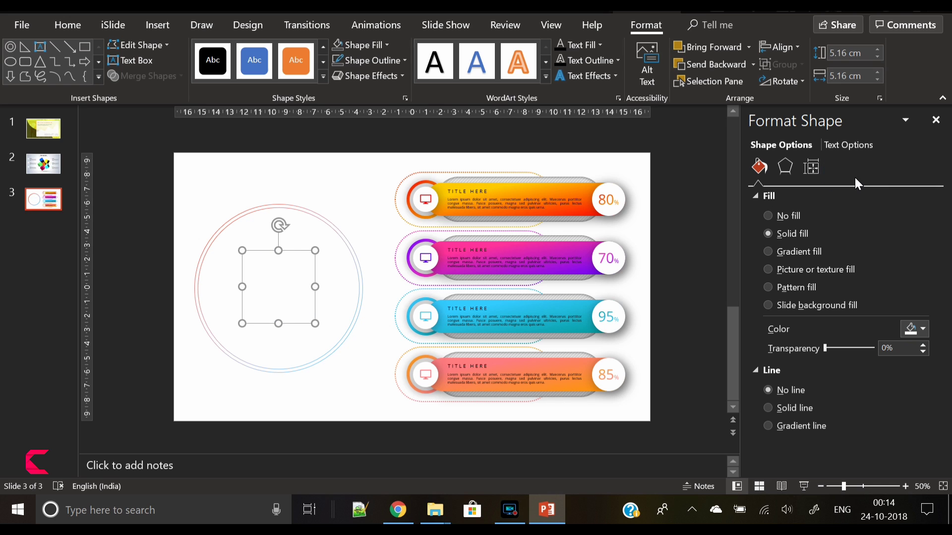
Apply an outer shadow preset to the circle with increased blur and distance
{"action": "left_click", "coordinate": [785, 163]}
{"action": "left_click", "coordinate": [914, 214]}
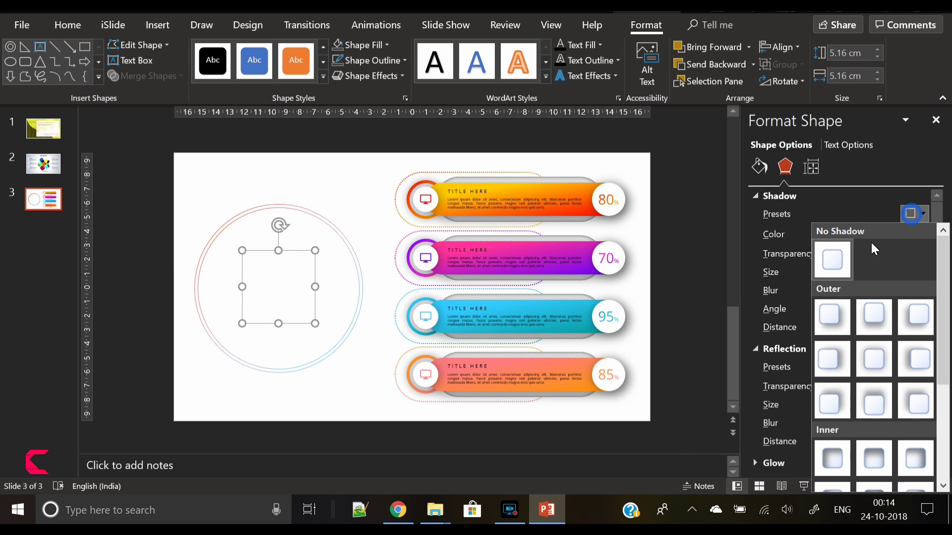
{"action": "left_click", "coordinate": [835, 315]}
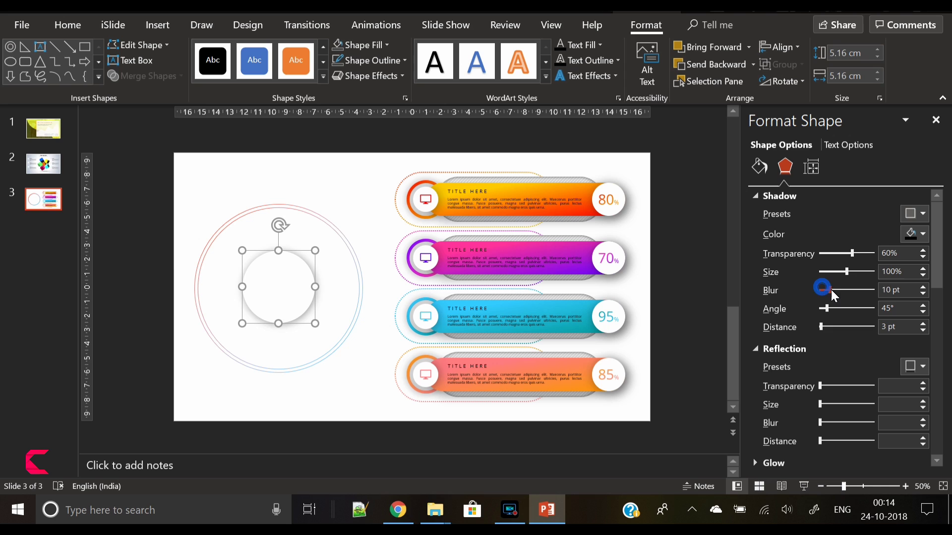
{"action": "left_click_drag", "start_coordinate": [823, 290], "coordinate": [838, 297]}
{"action": "left_click", "coordinate": [922, 328]}
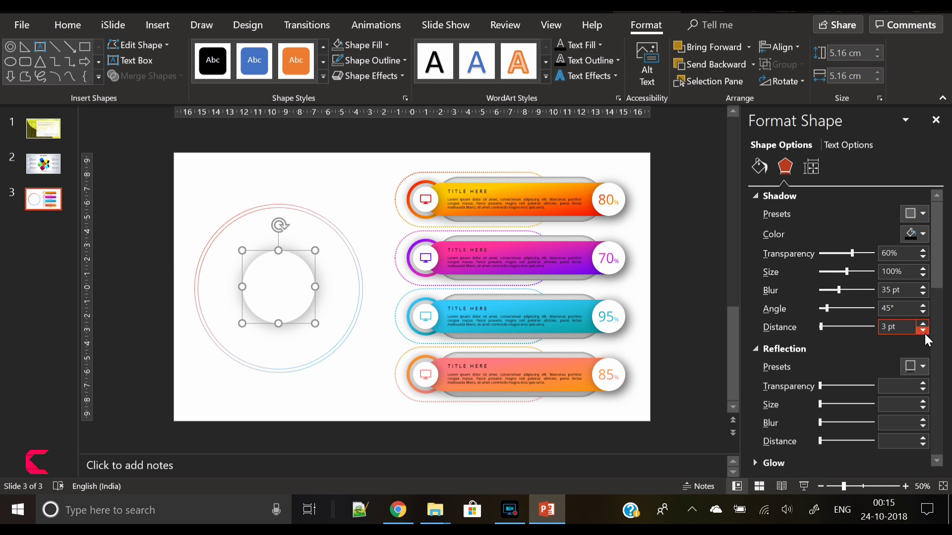
{"action": "left_click_drag", "start_coordinate": [923, 327], "coordinate": [922, 328]}
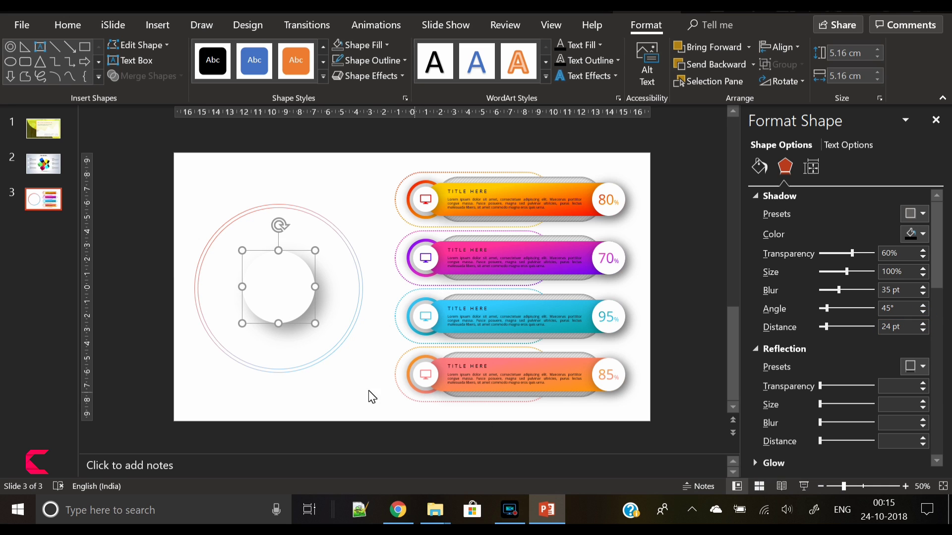
{"action": "left_click", "coordinate": [759, 167]}
{"action": "left_click", "coordinate": [796, 408]}
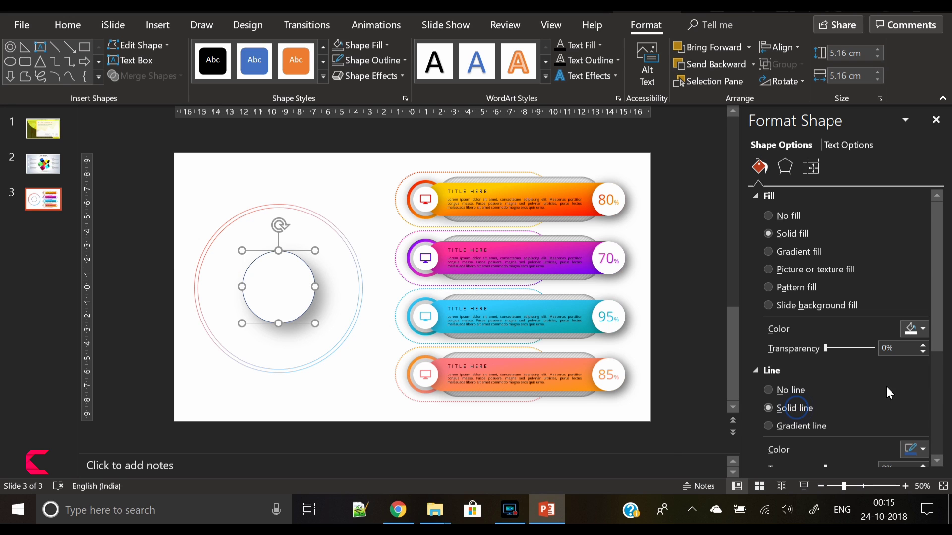
{"action": "scroll", "coordinate": [807, 328], "scroll_direction": "down", "scroll_amount": 3}
Make the circle's outline a gradient line with a light grey first stop
{"action": "left_click", "coordinate": [808, 328]}
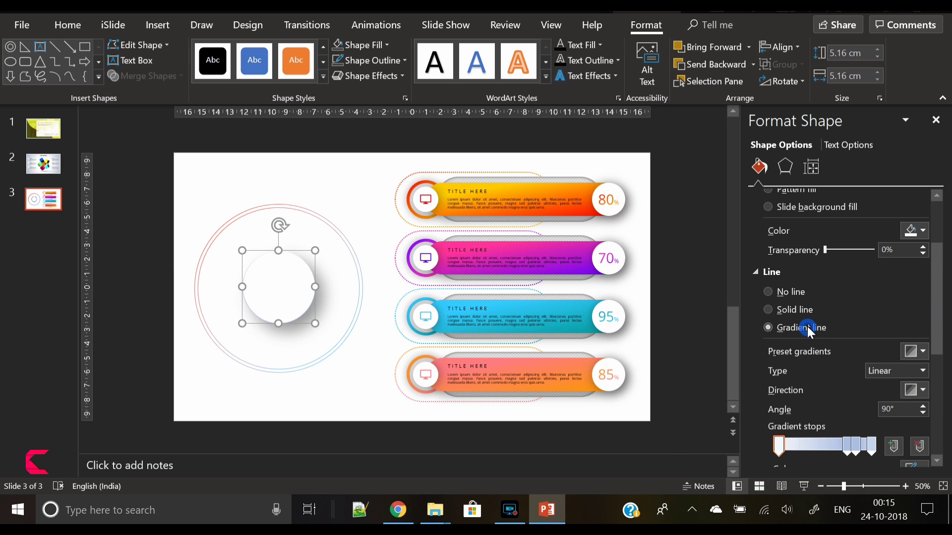
{"action": "scroll", "coordinate": [936, 313], "scroll_direction": "down", "scroll_amount": 3}
{"action": "left_click", "coordinate": [922, 330]}
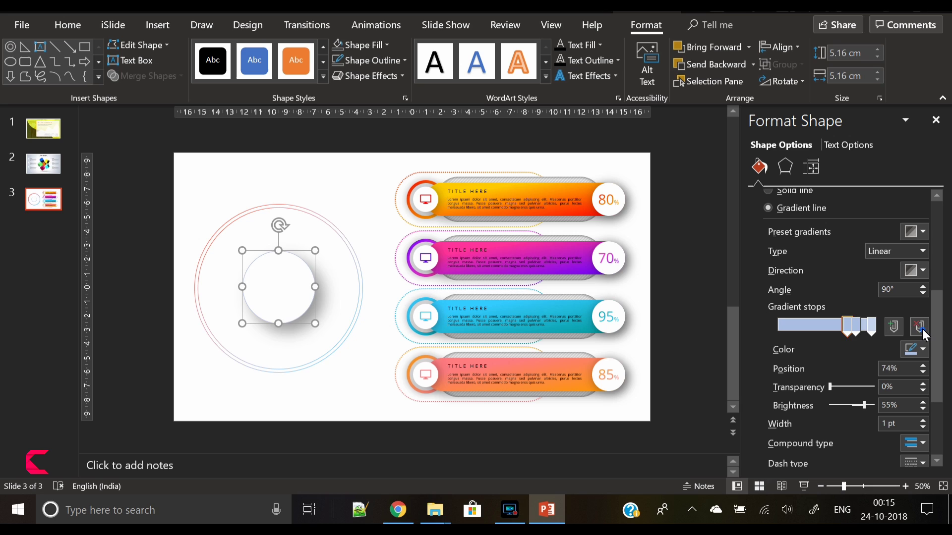
{"action": "left_click_drag", "start_coordinate": [852, 326], "coordinate": [760, 312]}
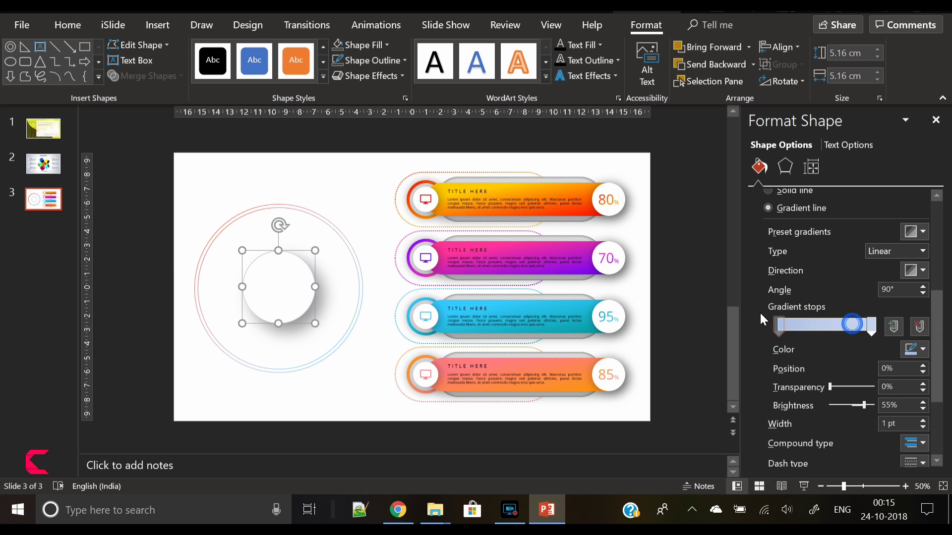
{"action": "left_click", "coordinate": [919, 349]}
{"action": "left_click", "coordinate": [839, 220]}
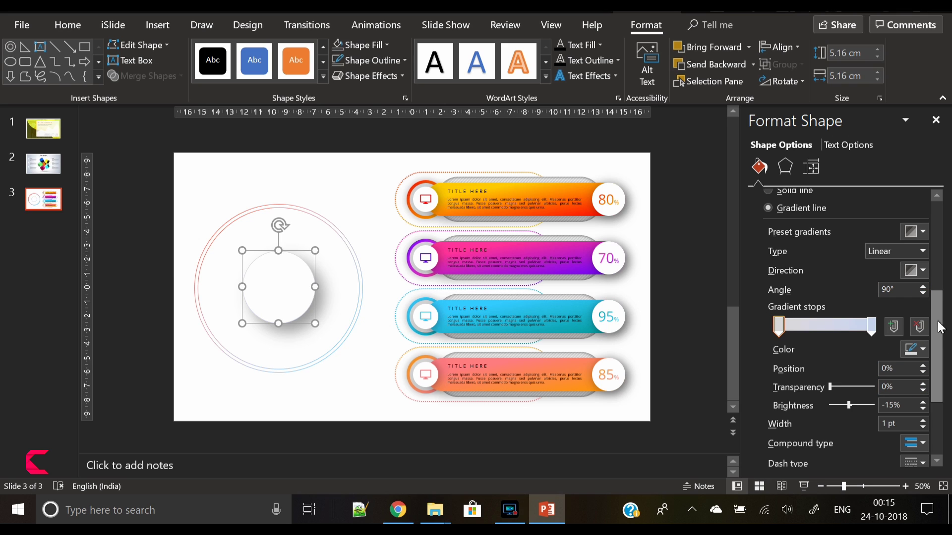
Thin the outline to 1.75 pt and make the gradient's end stop white
{"action": "left_click", "coordinate": [921, 429]}
{"action": "left_click", "coordinate": [922, 429]}
{"action": "left_click", "coordinate": [871, 327]}
{"action": "left_click", "coordinate": [915, 349]}
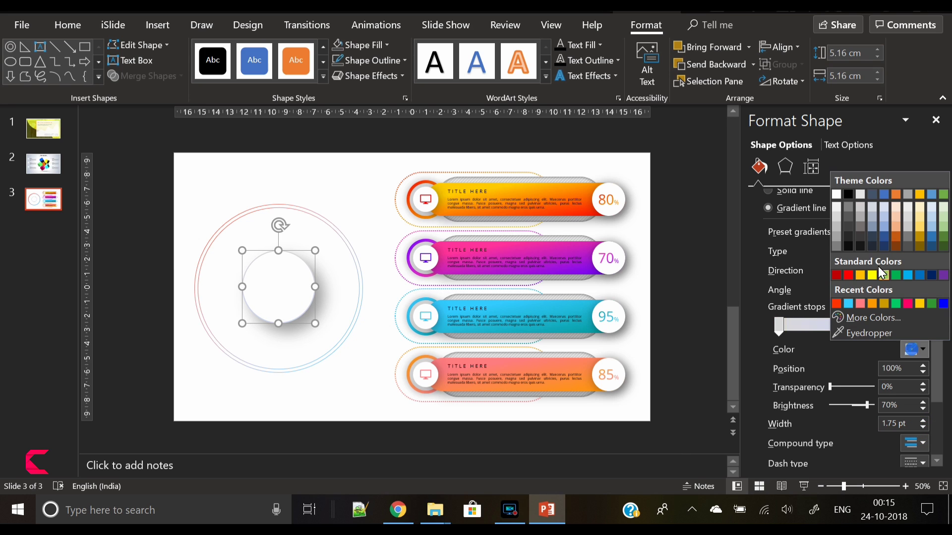
{"action": "left_click", "coordinate": [835, 195]}
{"action": "left_click", "coordinate": [684, 292]}
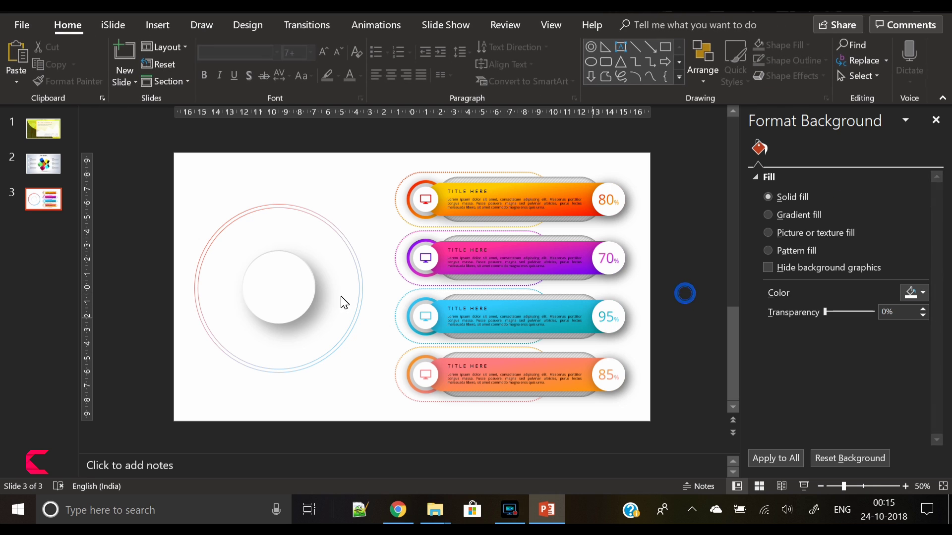
{"action": "left_click", "coordinate": [303, 293]}
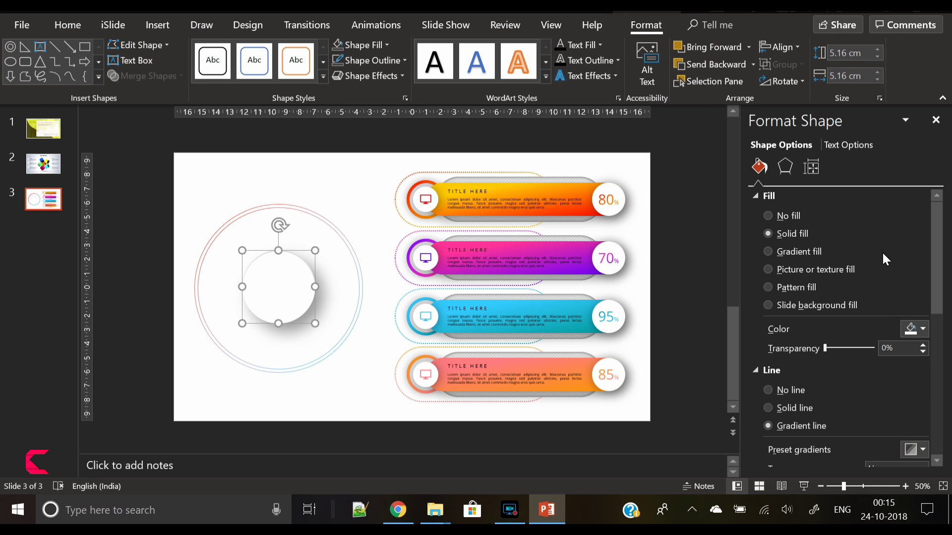
{"action": "mouse_move", "coordinate": [935, 252]}
{"action": "left_mouse_down"}
{"action": "mouse_move", "coordinate": [942, 386]}
{"action": "mouse_move", "coordinate": [940, 349]}
{"action": "left_mouse_up"}
{"action": "left_click", "coordinate": [920, 252]}
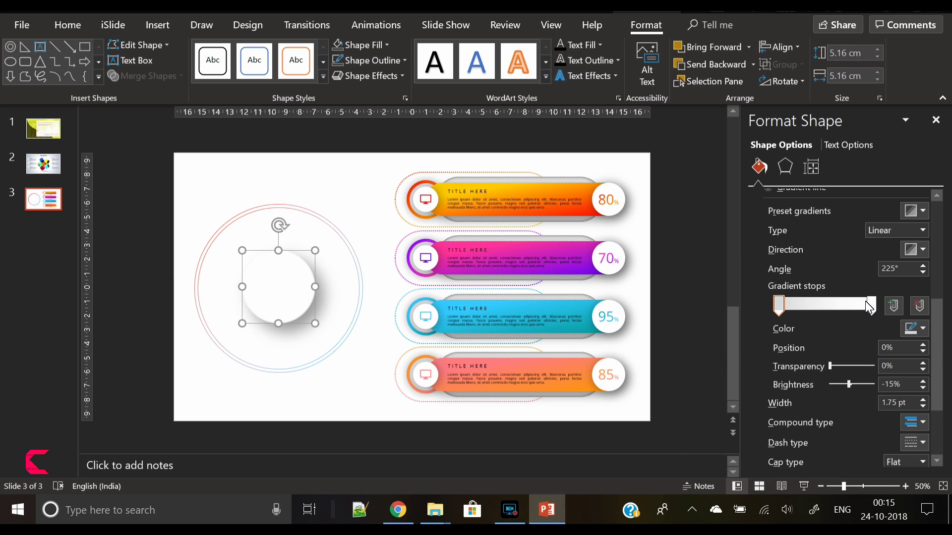
Flip the outline gradient direction to 45°, then deselect the circle
{"action": "left_click", "coordinate": [917, 250]}
{"action": "left_click", "coordinate": [748, 288]}
{"action": "left_click", "coordinate": [662, 350]}
{"action": "left_click", "coordinate": [286, 314]}
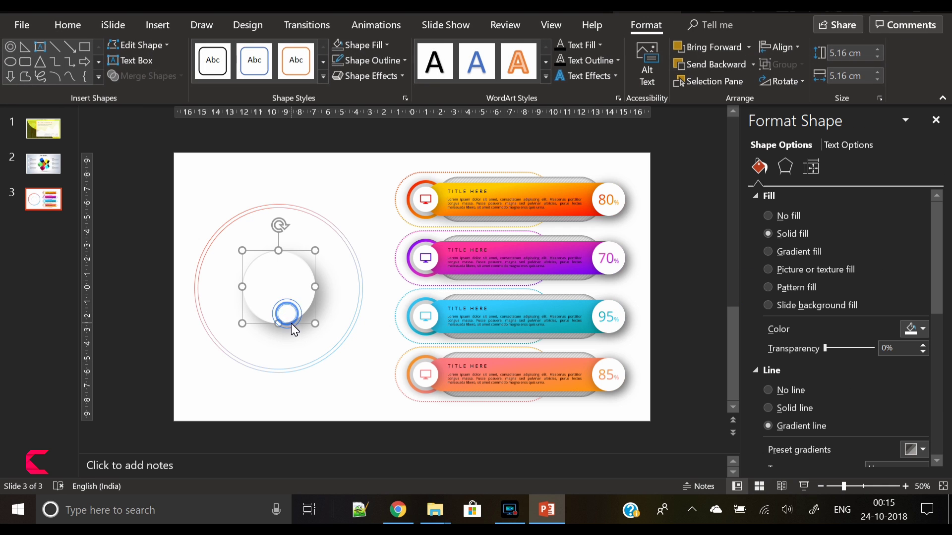
{"action": "left_click", "coordinate": [290, 402]}
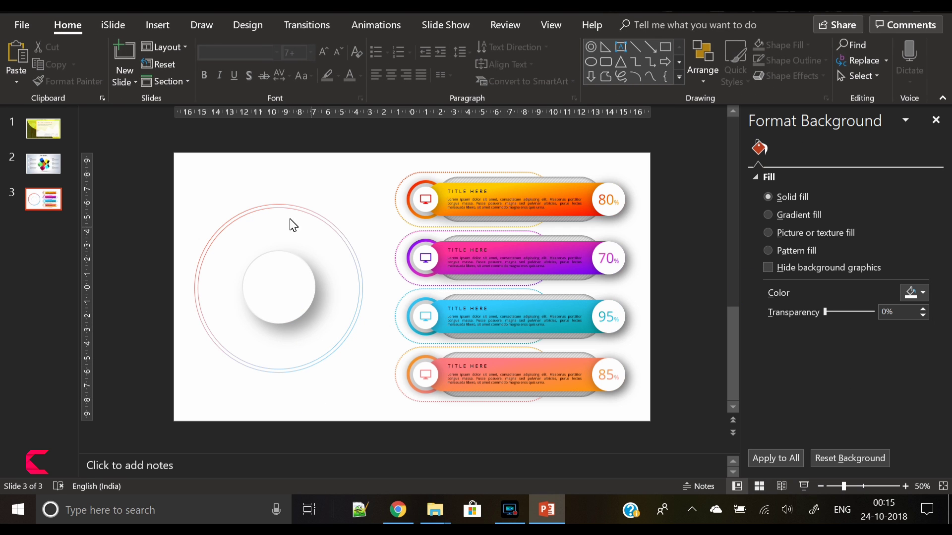
{"action": "left_click", "coordinate": [169, 31]}
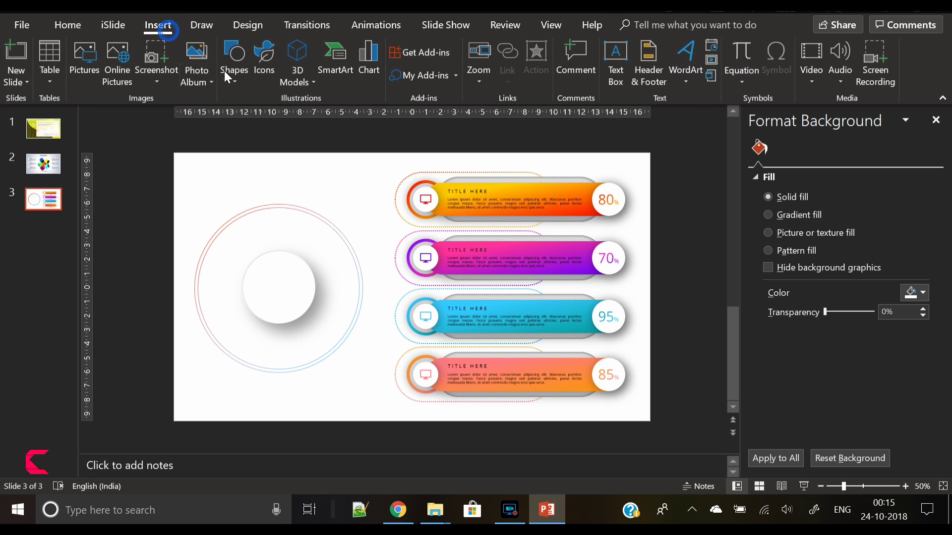
Draw a circle centred on the knob and send it behind the white knob
{"action": "left_click", "coordinate": [227, 81]}
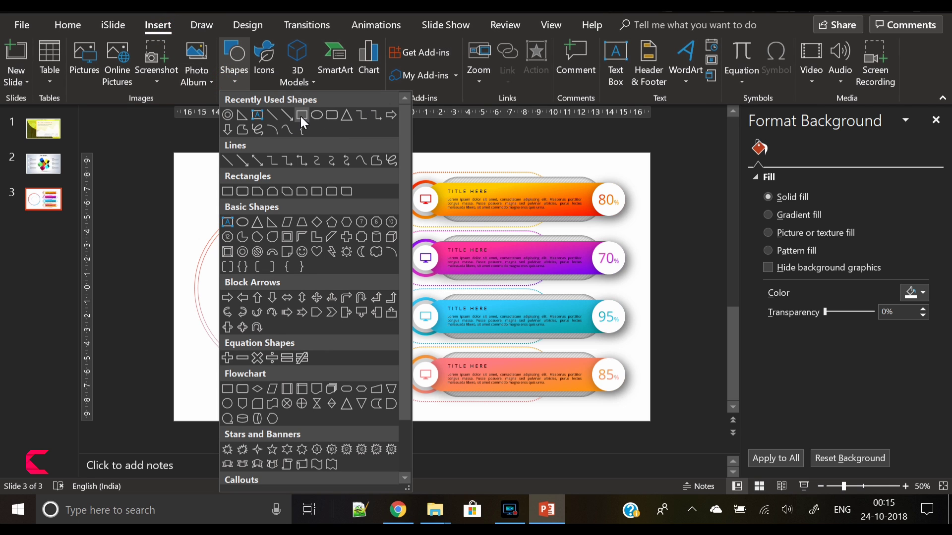
{"action": "left_click", "coordinate": [318, 113]}
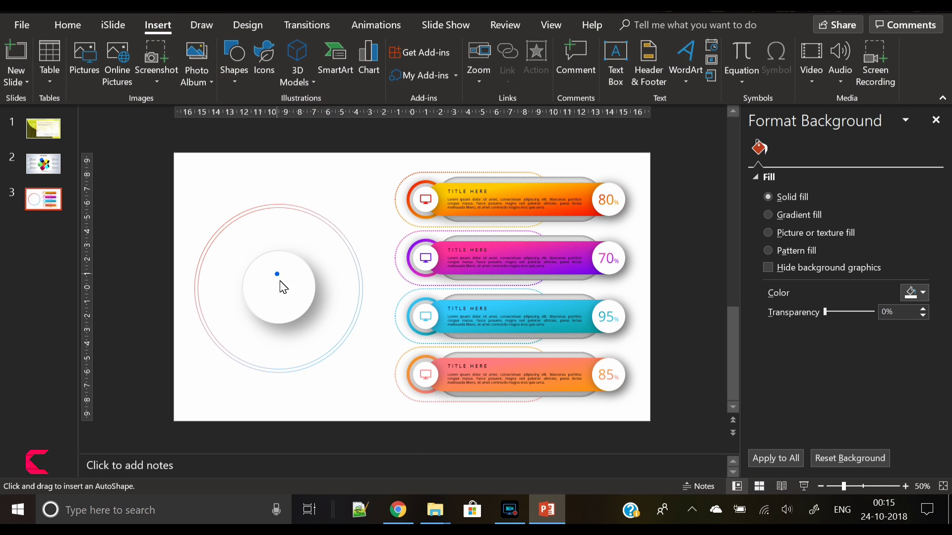
{"action": "left_click_drag", "start_coordinate": [278, 276], "coordinate": [315, 323]}
{"action": "left_click_drag", "start_coordinate": [284, 256], "coordinate": [283, 270]}
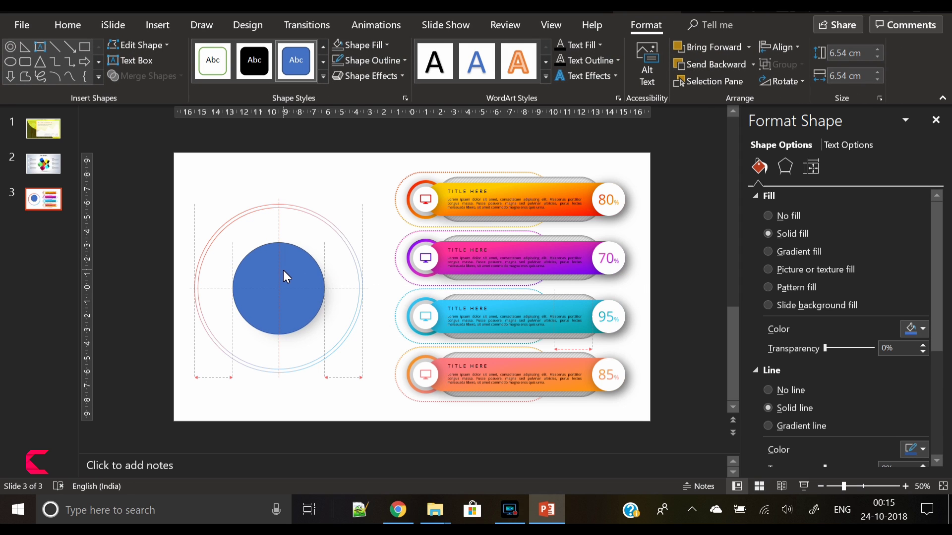
{"action": "right_click", "coordinate": [283, 270]}
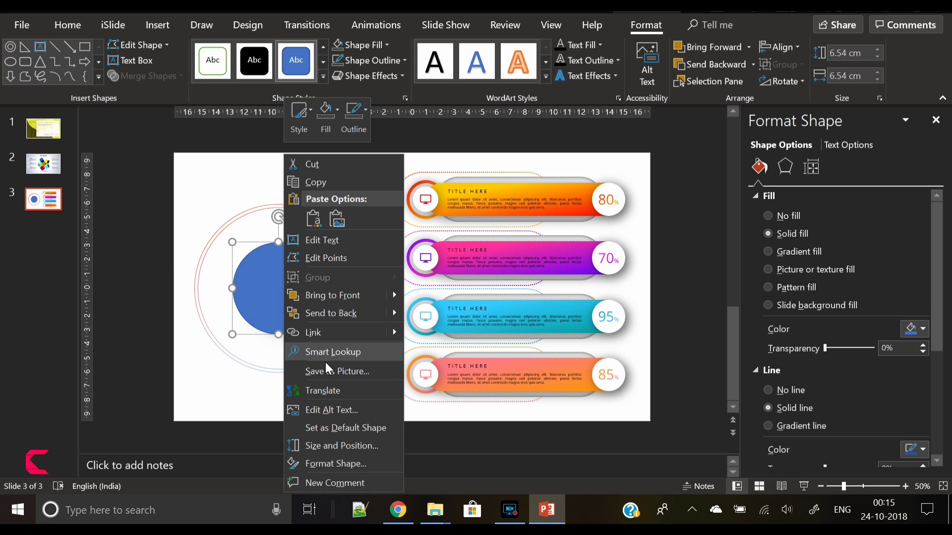
{"action": "left_click", "coordinate": [326, 313]}
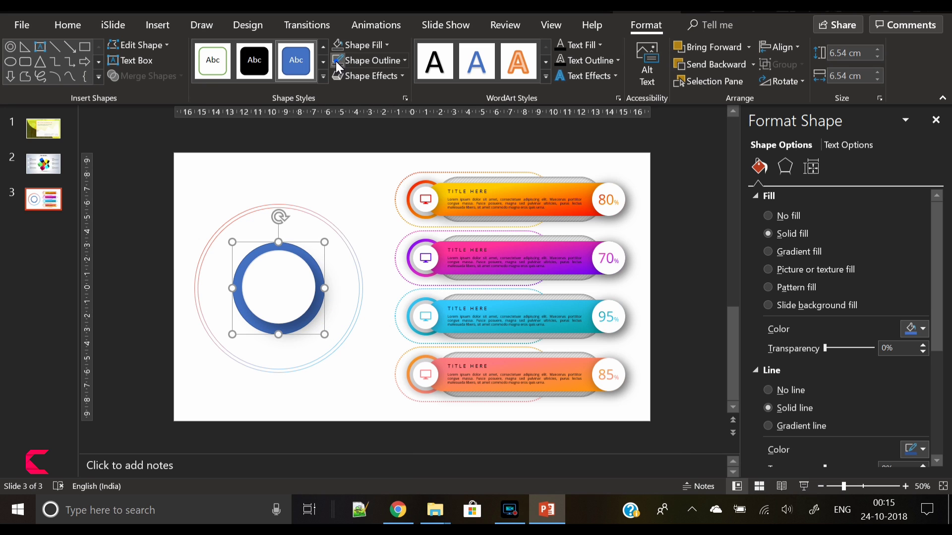
Fill the new circle off-white (white, darker 5%) and add a 6 pt-blur inner shadow
{"action": "left_click", "coordinate": [369, 45]}
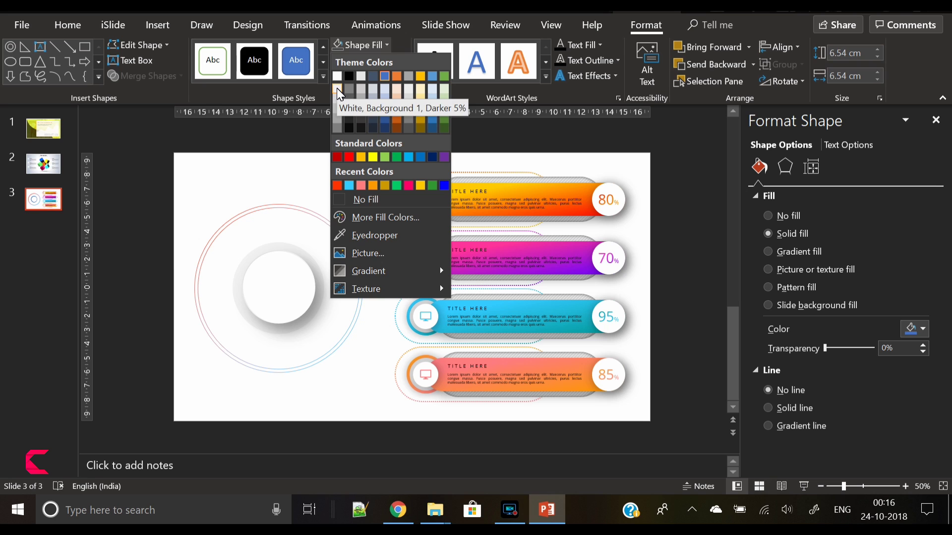
{"action": "left_click", "coordinate": [337, 88]}
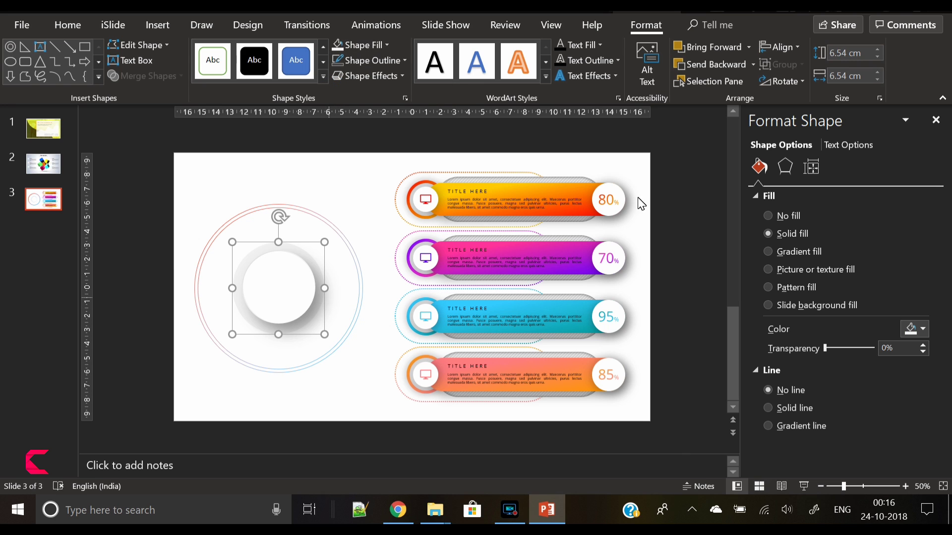
{"action": "left_click", "coordinate": [785, 167]}
{"action": "left_click", "coordinate": [922, 213]}
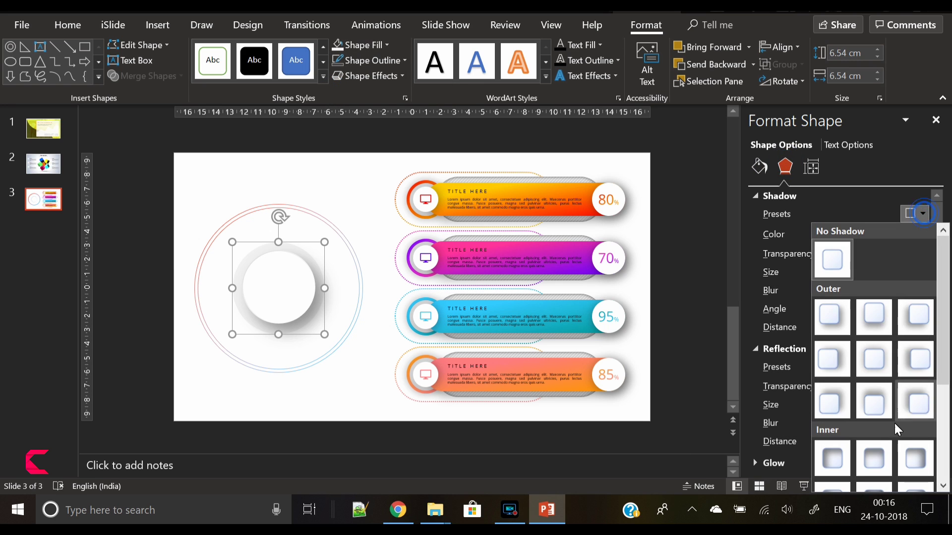
{"action": "scroll", "coordinate": [874, 457], "scroll_direction": "down", "scroll_amount": 2}
{"action": "left_click", "coordinate": [874, 438]}
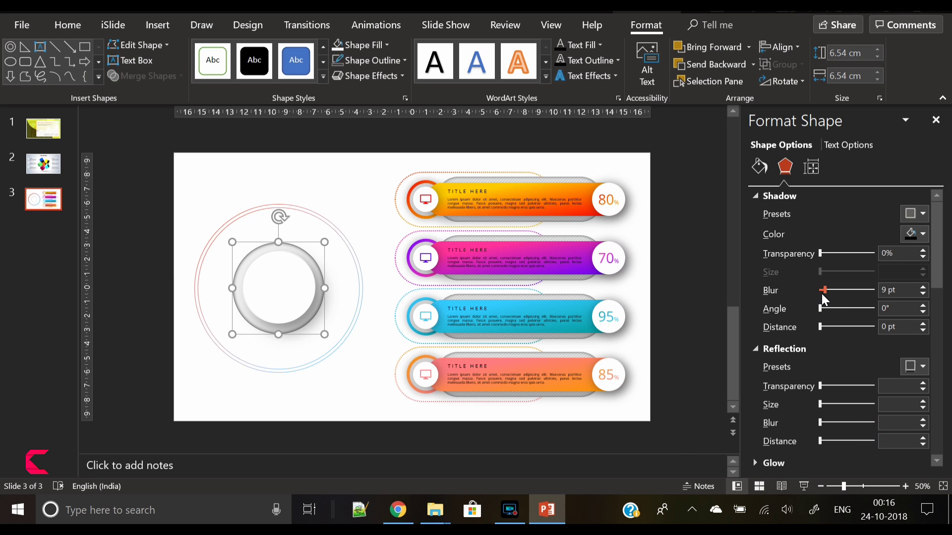
{"action": "left_click_drag", "start_coordinate": [826, 297], "coordinate": [824, 298]}
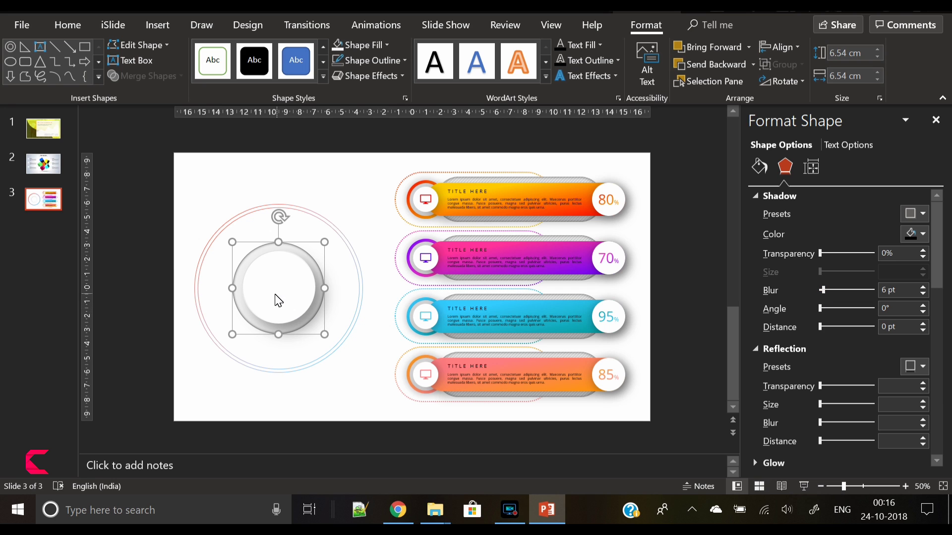
{"action": "left_click", "coordinate": [176, 289]}
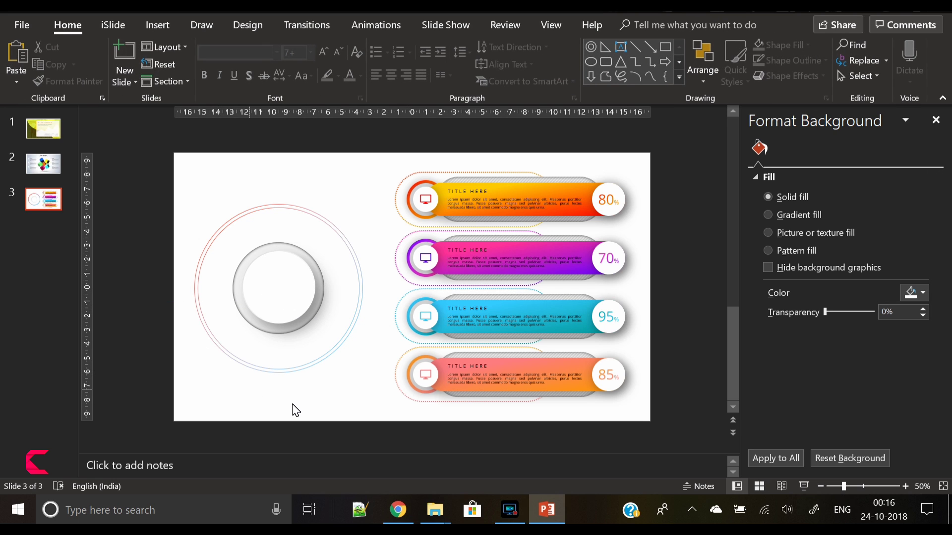
Copy and paste the outer thin gradient ring
{"action": "left_click", "coordinate": [318, 361]}
{"action": "left_click", "coordinate": [197, 287]}
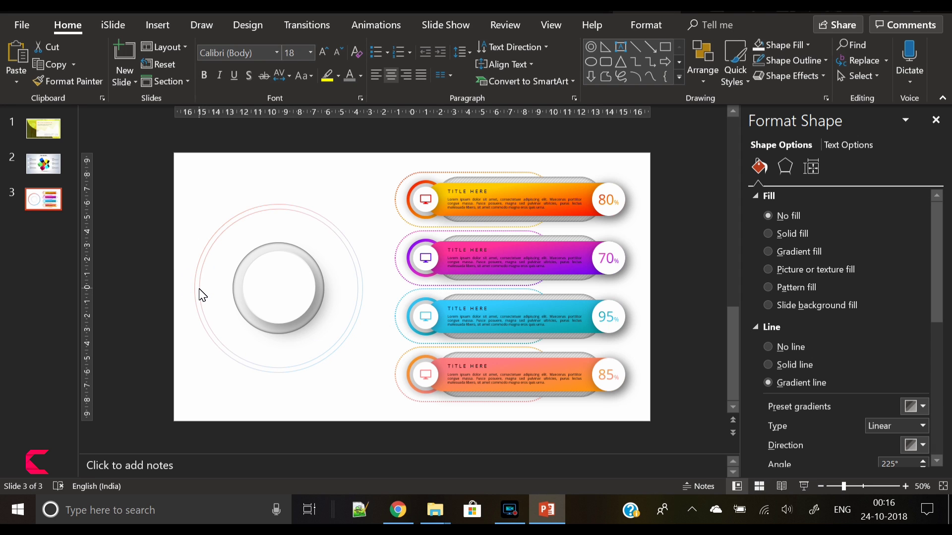
{"action": "left_click", "coordinate": [200, 295]}
{"action": "left_click", "coordinate": [217, 388]}
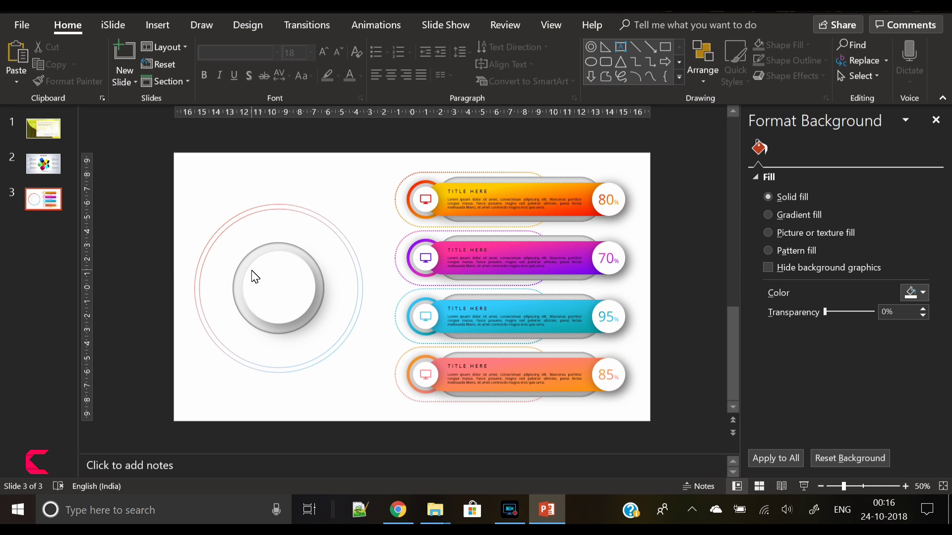
{"action": "left_click", "coordinate": [362, 291]}
{"action": "key", "text": "ctrl+c"}
{"action": "key", "text": "ctrl+v"}
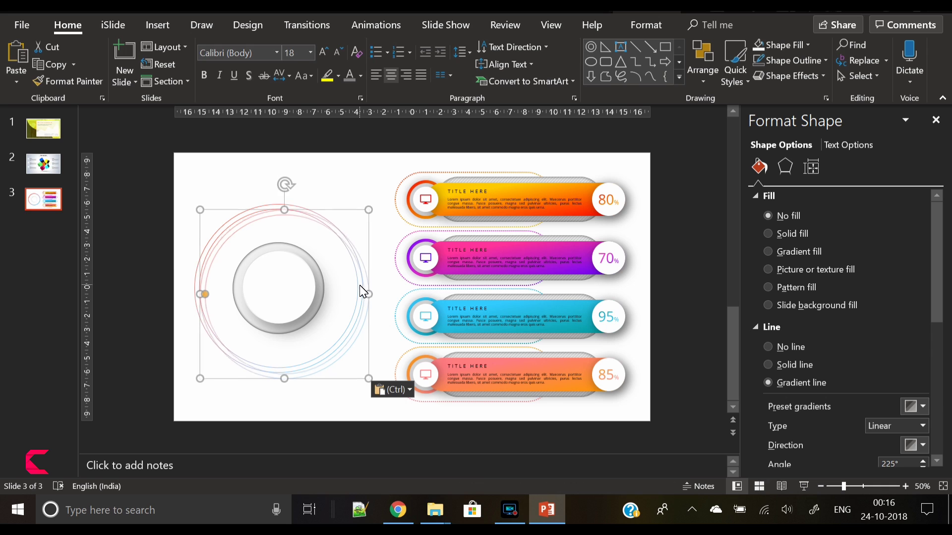
Shrink the duplicate ring to fit centred inside the knob, then select the infographic group
{"action": "mouse_move", "coordinate": [369, 378]}
{"action": "left_mouse_down"}
{"action": "mouse_move", "coordinate": [309, 309]}
{"action": "mouse_move", "coordinate": [312, 317]}
{"action": "mouse_move", "coordinate": [308, 286]}
{"action": "left_mouse_up"}
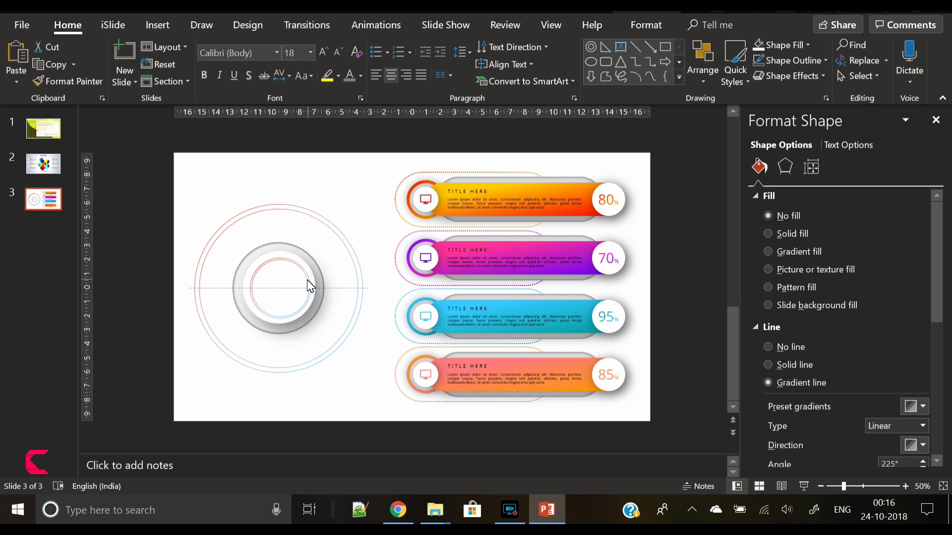
{"action": "left_click_drag", "start_coordinate": [310, 286], "coordinate": [309, 286]}
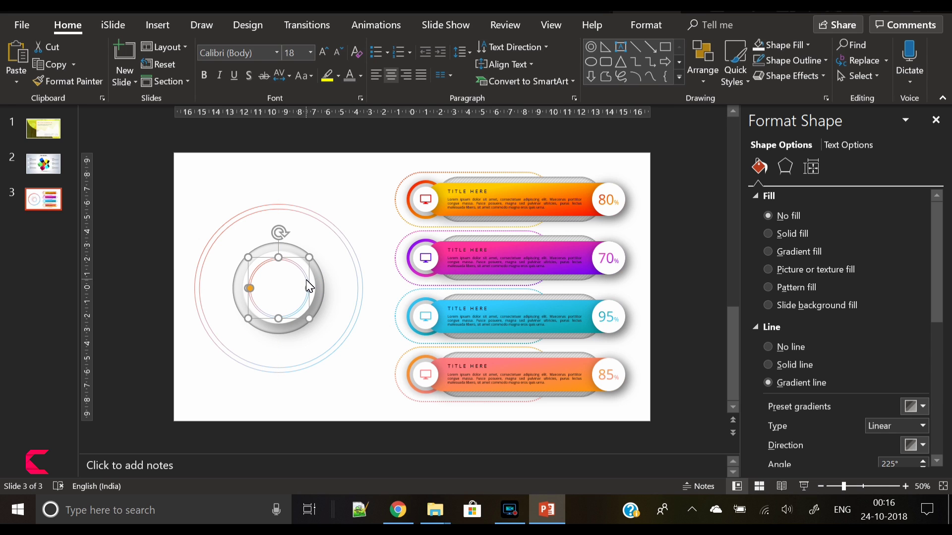
{"action": "left_click", "coordinate": [392, 266]}
{"action": "left_click", "coordinate": [373, 259]}
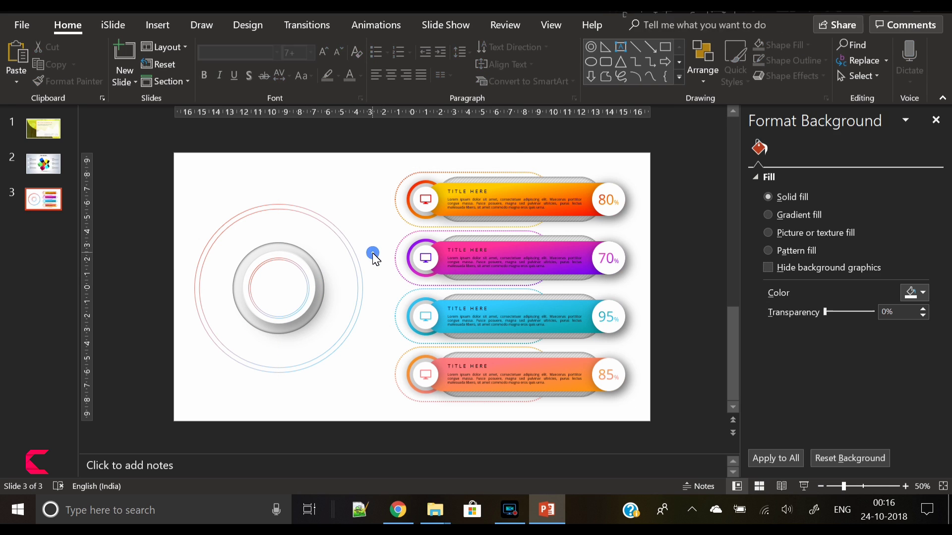
{"action": "left_click", "coordinate": [425, 230]}
{"action": "right_click", "coordinate": [427, 230]}
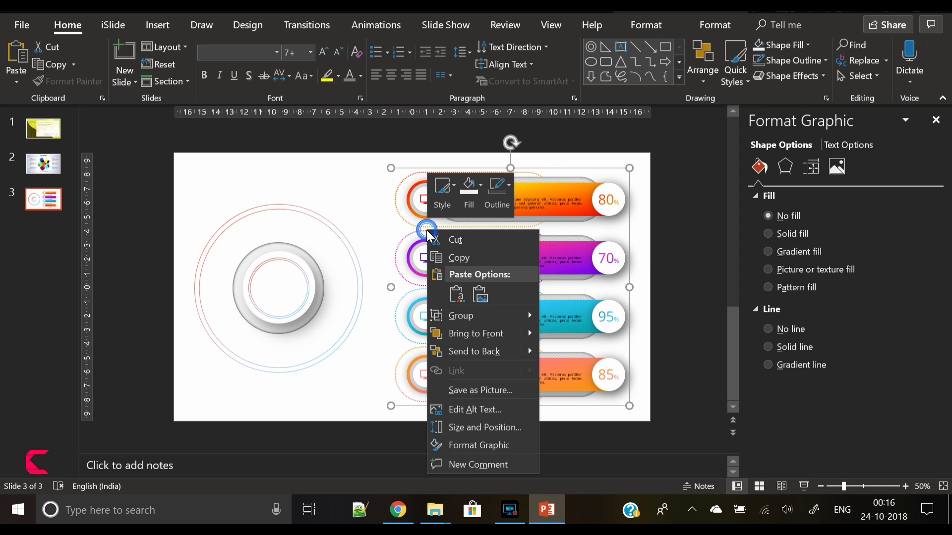
Ungroup the infographic and draw a large rounded rectangle over it with reduced corner rounding
{"action": "left_click", "coordinate": [577, 354]}
{"action": "left_click", "coordinate": [158, 25]}
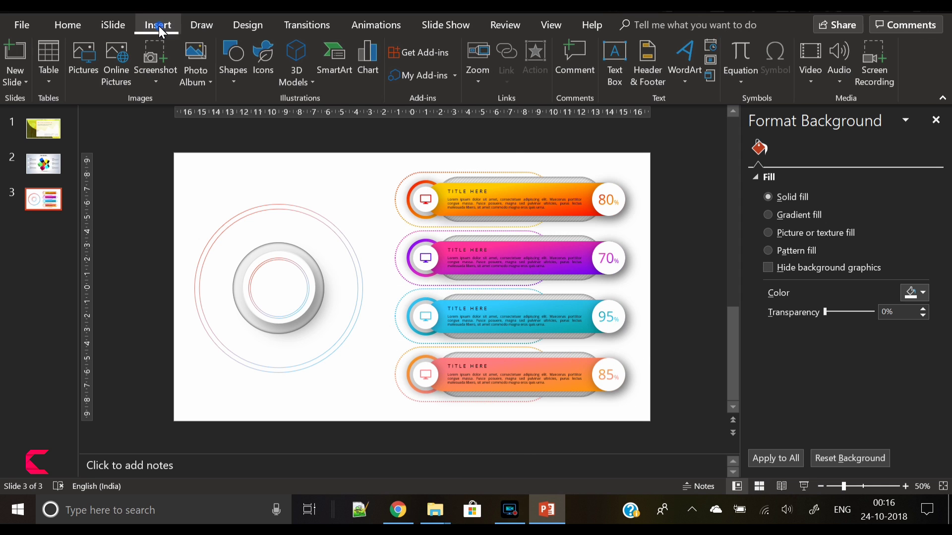
{"action": "left_click", "coordinate": [231, 83]}
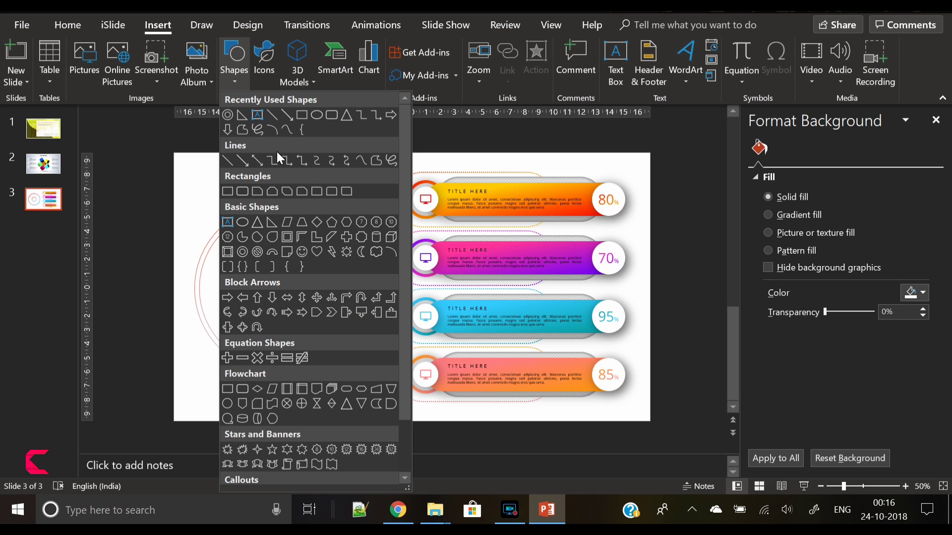
{"action": "left_click", "coordinate": [318, 116]}
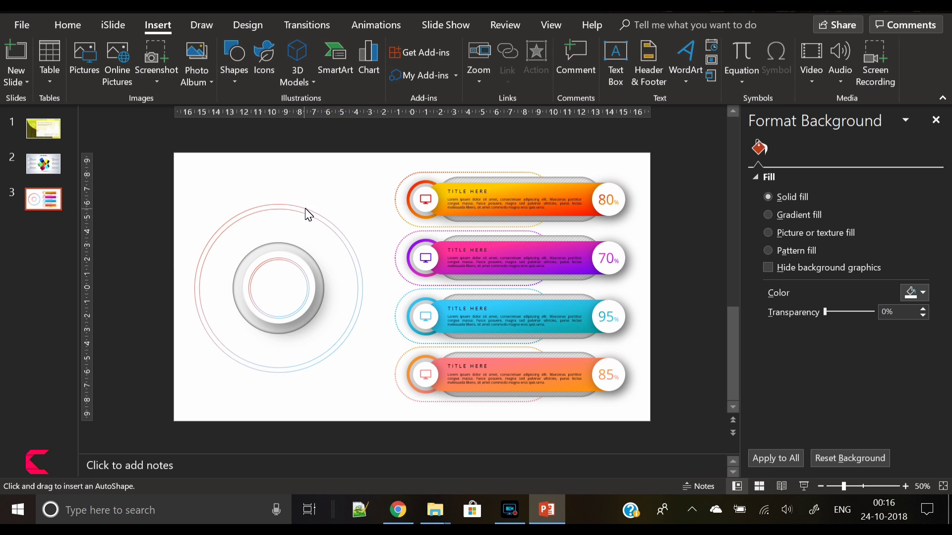
{"action": "left_click_drag", "start_coordinate": [276, 205], "coordinate": [625, 413]}
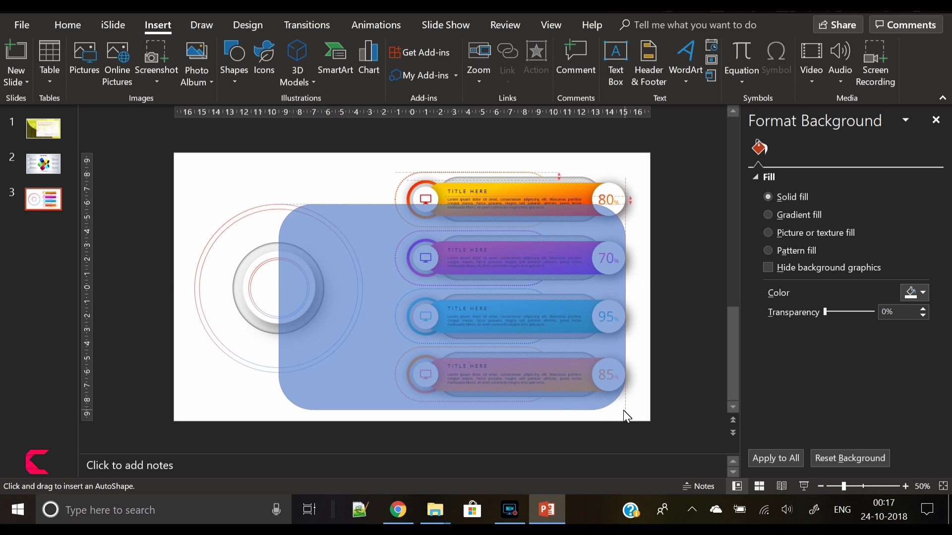
{"action": "left_click_drag", "start_coordinate": [625, 411], "coordinate": [586, 412]}
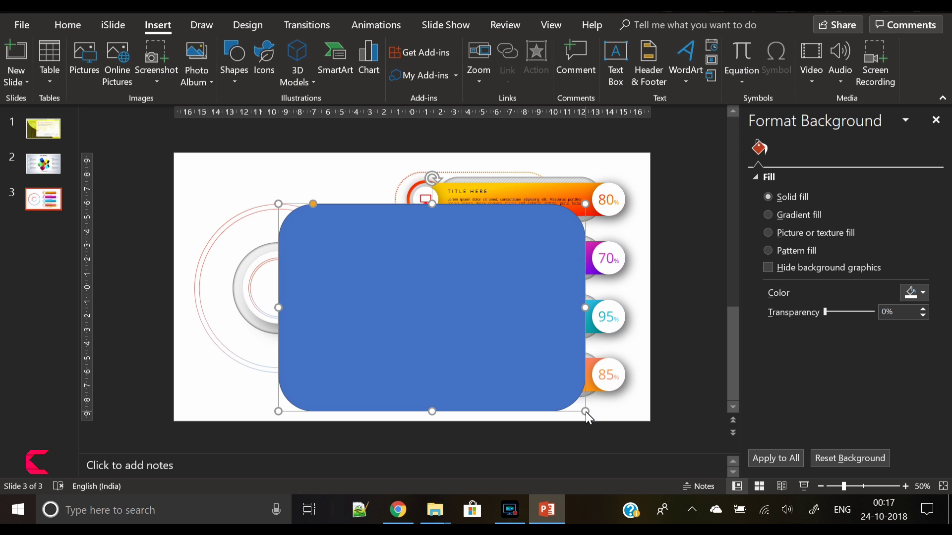
{"action": "left_click_drag", "start_coordinate": [428, 201], "coordinate": [432, 164]}
{"action": "left_click_drag", "start_coordinate": [320, 163], "coordinate": [290, 171]}
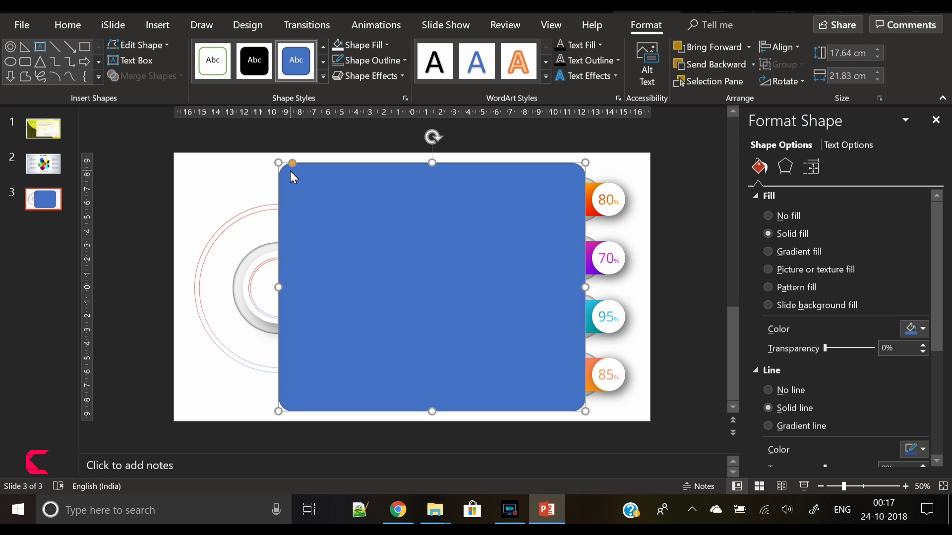
Remove the frame's fill and switch its outline to a gradient line
{"action": "left_click", "coordinate": [377, 45]}
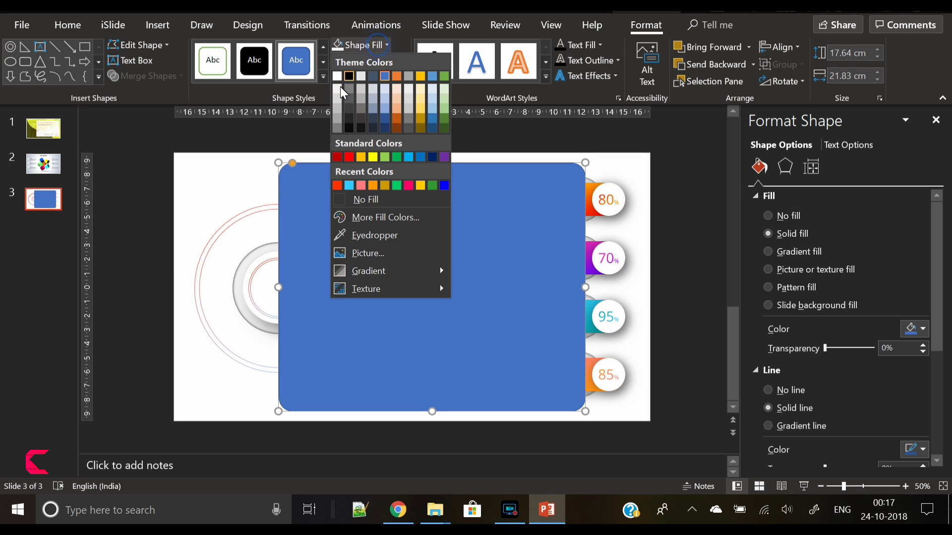
{"action": "left_click", "coordinate": [370, 201]}
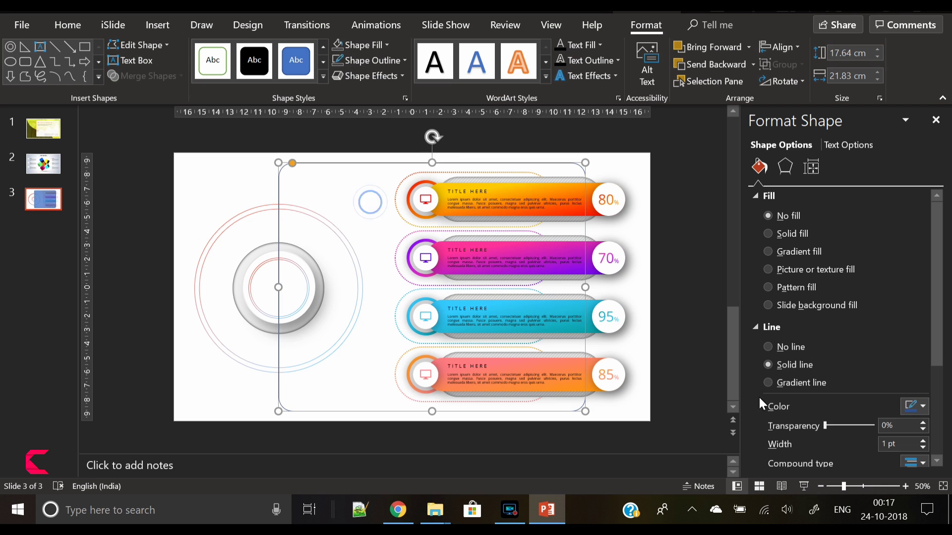
{"action": "scroll", "coordinate": [932, 361], "scroll_direction": "down", "scroll_amount": 3}
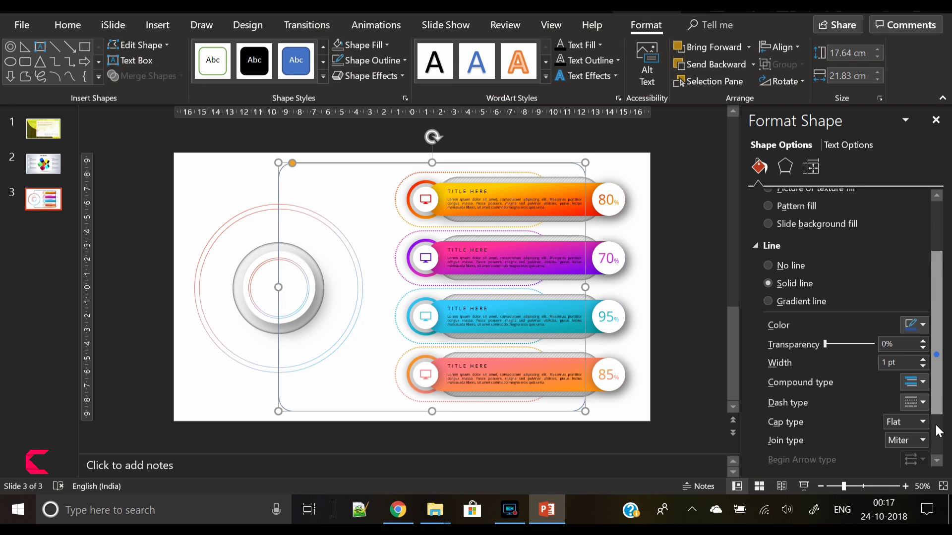
{"action": "left_click", "coordinate": [796, 265]}
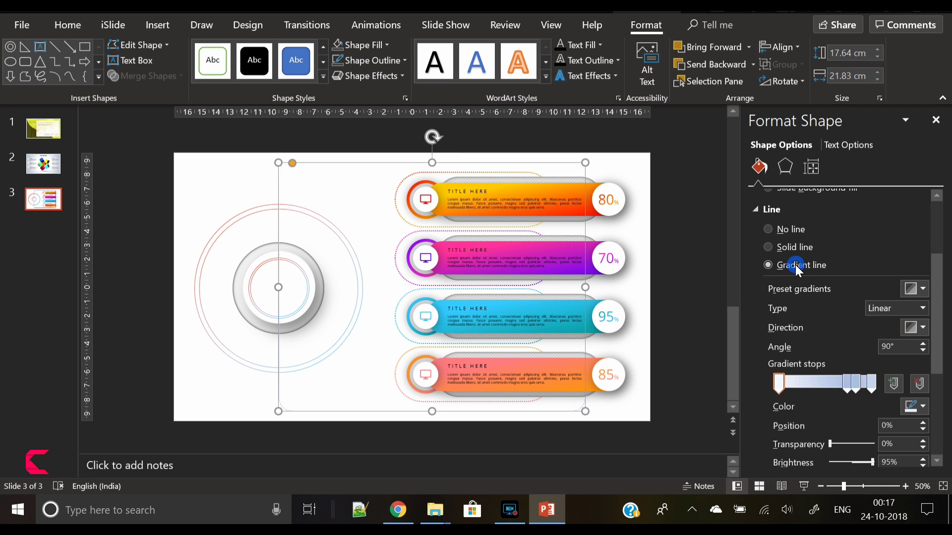
{"action": "left_click", "coordinate": [919, 387]}
{"action": "left_click", "coordinate": [919, 387]}
Set the outline gradient stops to red and light blue
{"action": "left_click_drag", "start_coordinate": [858, 384], "coordinate": [701, 374]}
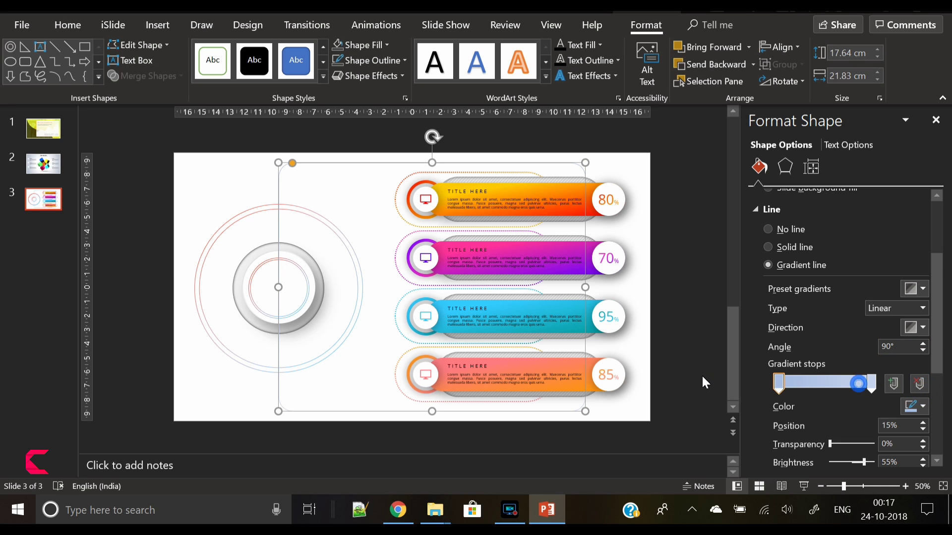
{"action": "left_click", "coordinate": [913, 406]}
{"action": "left_click", "coordinate": [838, 361]}
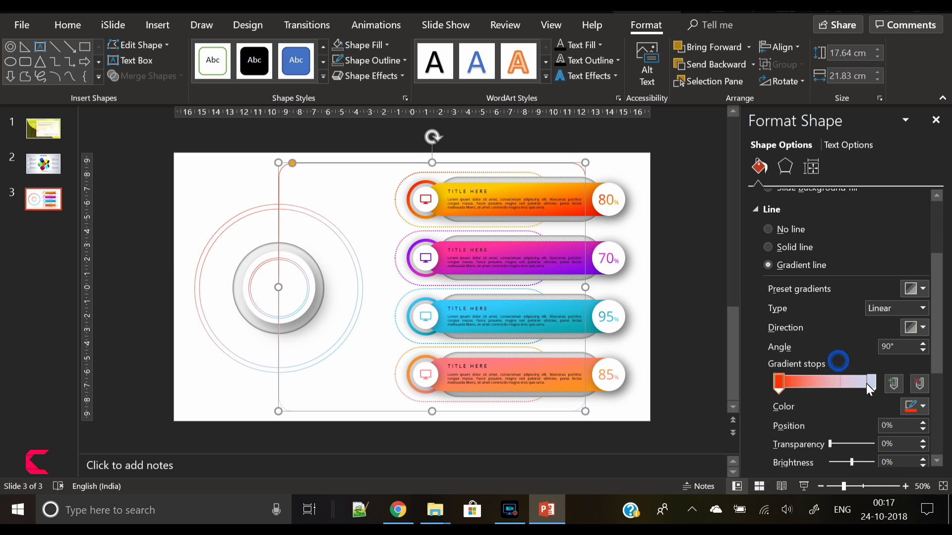
{"action": "left_click", "coordinate": [872, 384]}
{"action": "left_click", "coordinate": [913, 406]}
{"action": "left_click", "coordinate": [848, 359]}
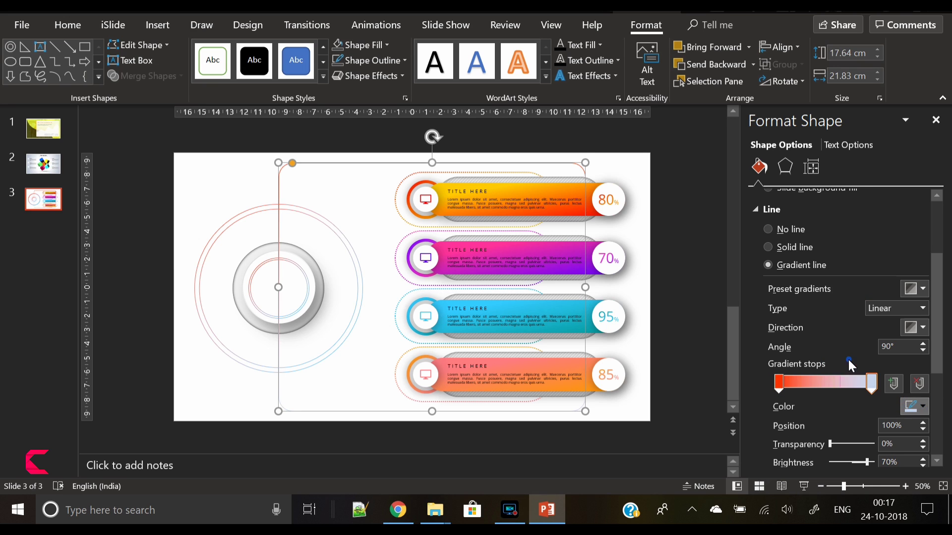
{"action": "left_click_drag", "start_coordinate": [936, 313], "coordinate": [937, 350]}
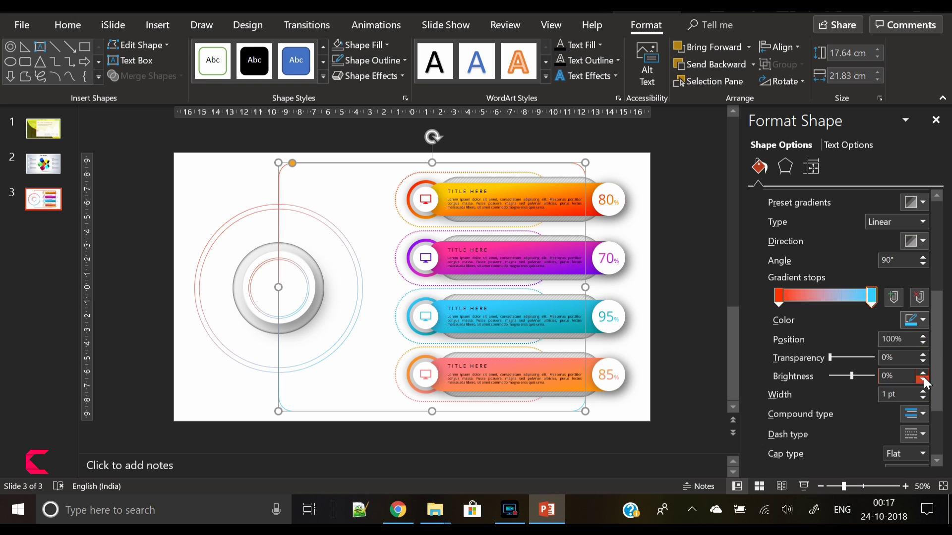
{"action": "left_click_drag", "start_coordinate": [938, 335], "coordinate": [937, 305]}
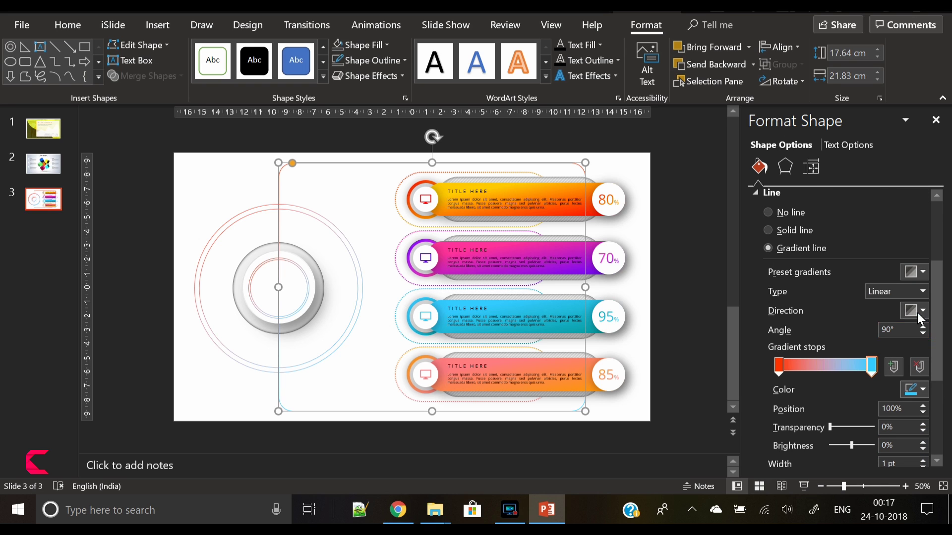
Angle the gradient at 225°, make the outline dashed, and thicken it to 2.25 pt
{"action": "left_click", "coordinate": [916, 310]}
{"action": "left_click", "coordinate": [852, 396]}
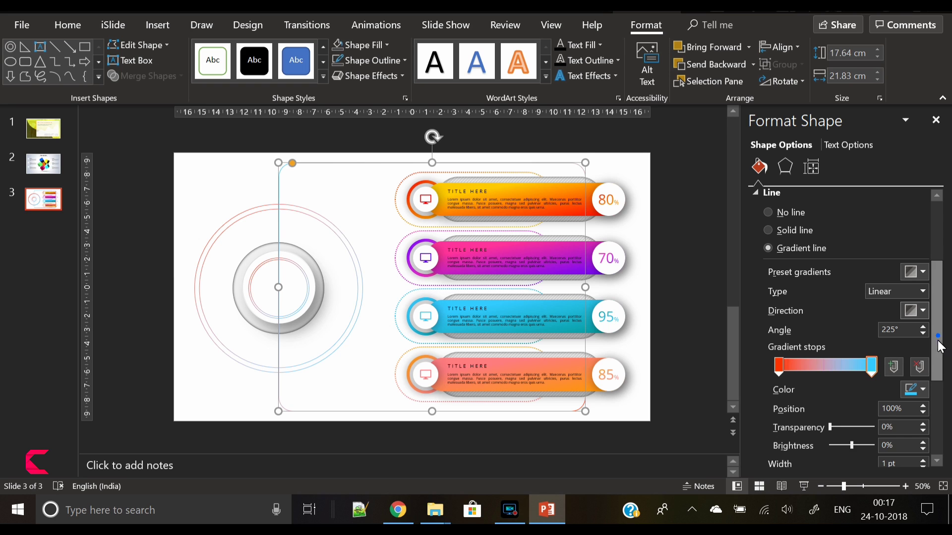
{"action": "left_click_drag", "start_coordinate": [938, 292], "coordinate": [938, 336]}
{"action": "left_click", "coordinate": [915, 398]}
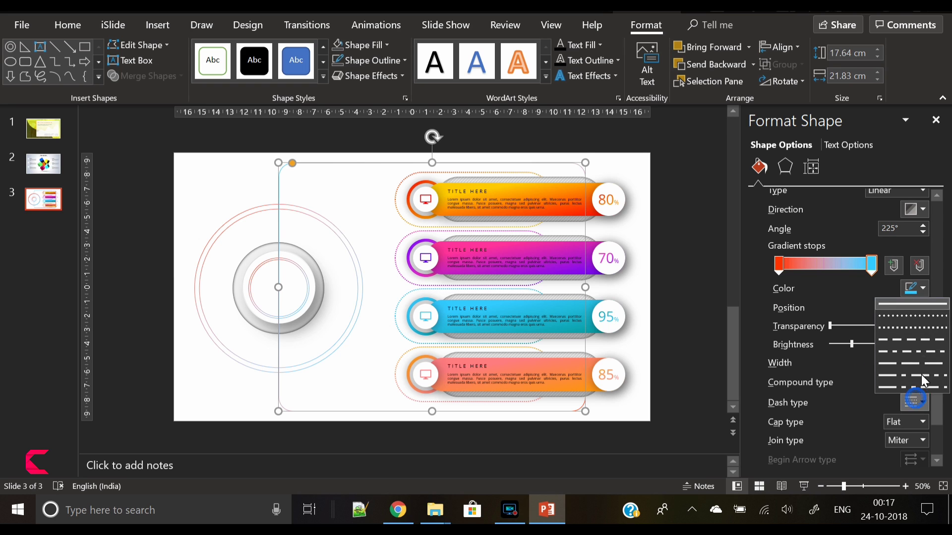
{"action": "left_click", "coordinate": [897, 328]}
{"action": "left_click", "coordinate": [647, 366]}
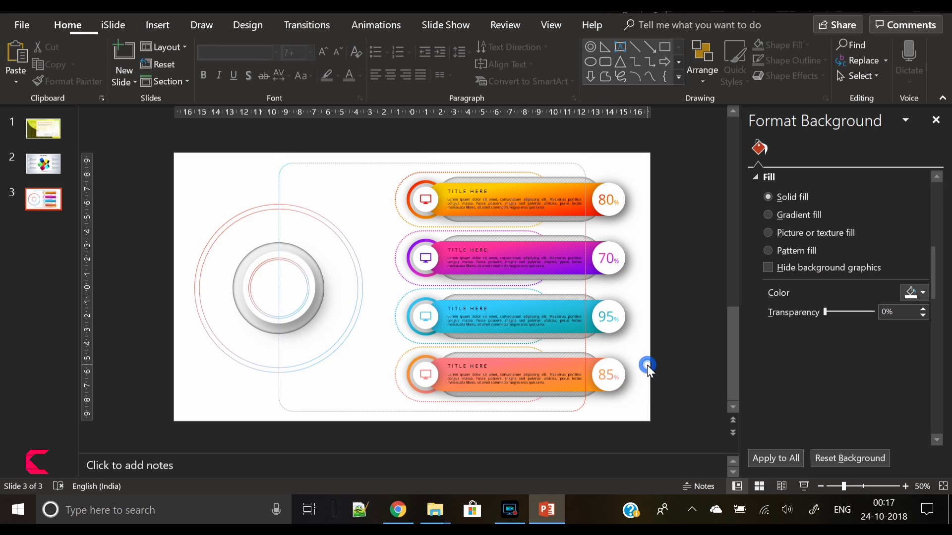
{"action": "left_click", "coordinate": [279, 390]}
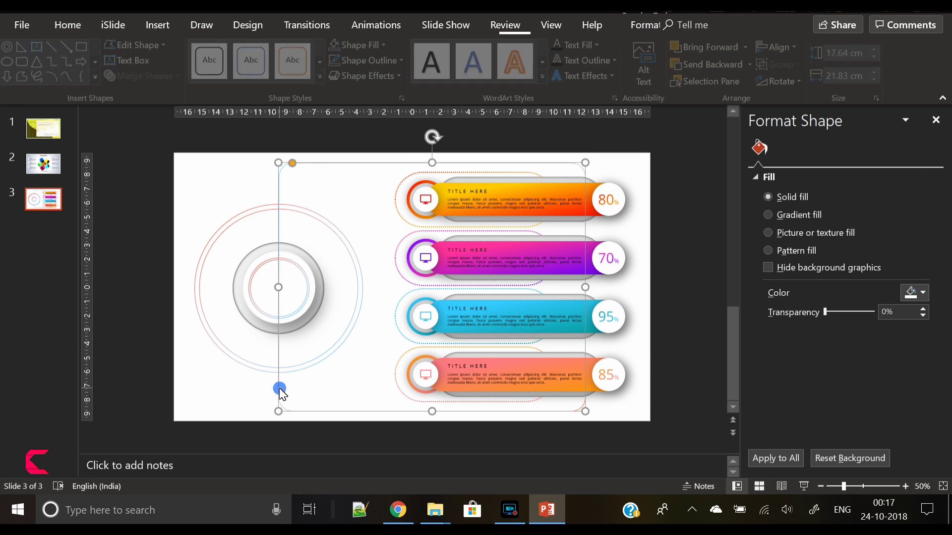
{"action": "right_click", "coordinate": [278, 390]}
{"action": "key", "text": "Escape"}
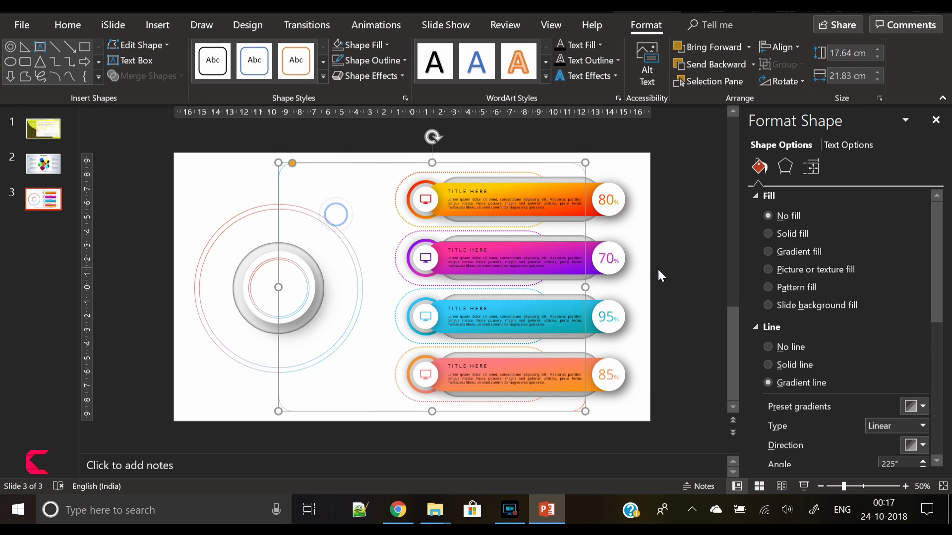
{"action": "left_click_drag", "start_coordinate": [935, 291], "coordinate": [931, 347]}
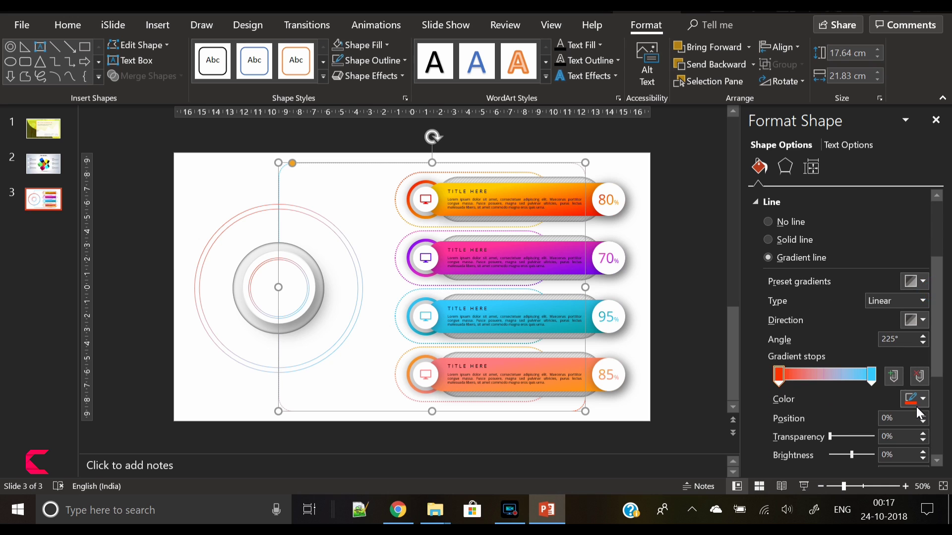
{"action": "scroll", "coordinate": [933, 405], "scroll_direction": "down", "scroll_amount": 3}
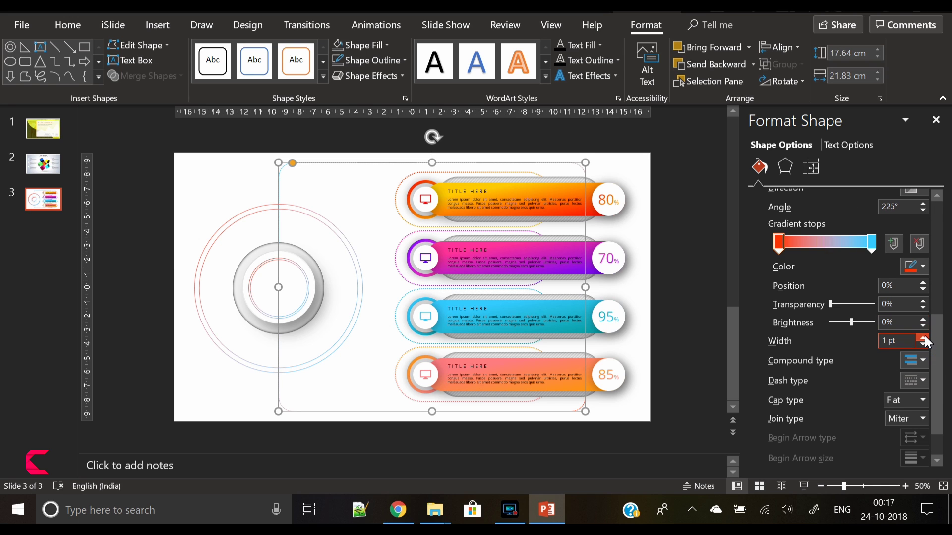
{"action": "left_click", "coordinate": [925, 336]}
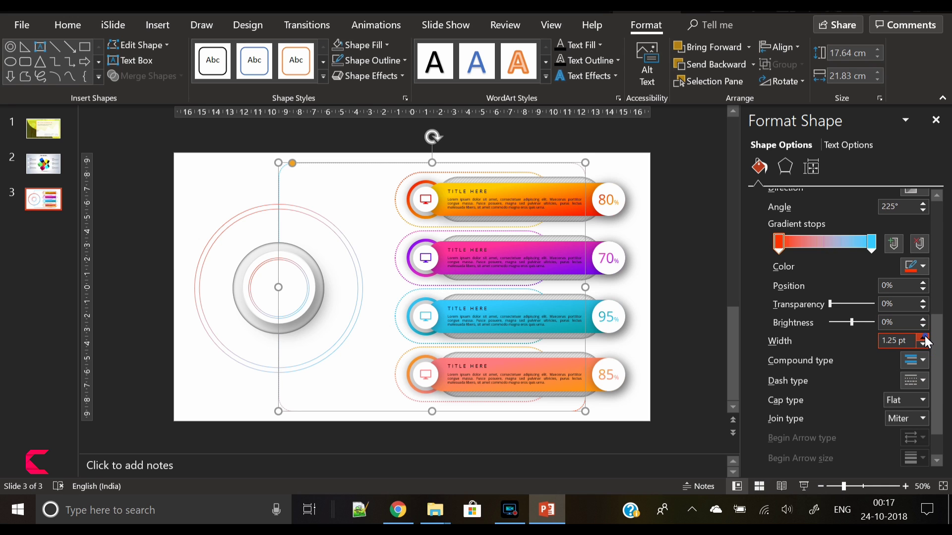
{"action": "left_click", "coordinate": [675, 297]}
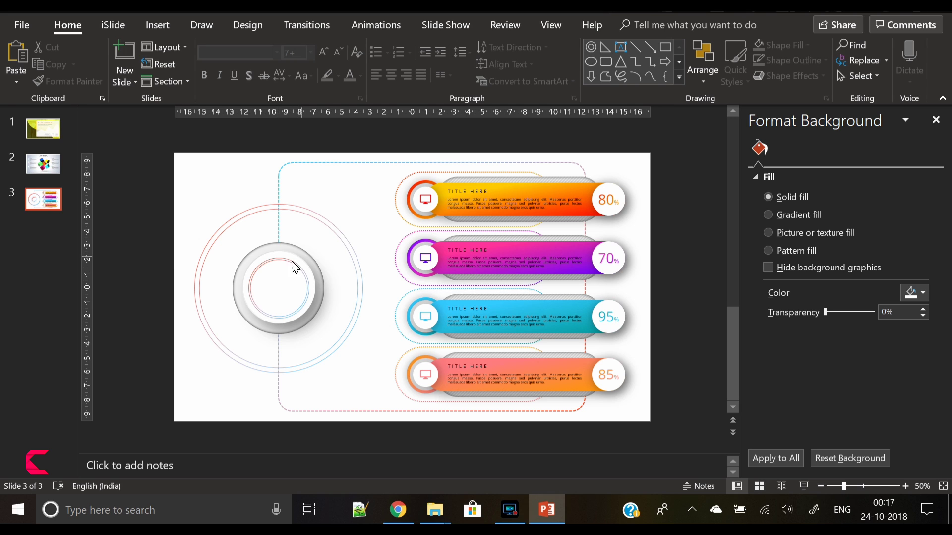
Insert the cloud-and-computer icon from the icon library
{"action": "left_click", "coordinate": [156, 24]}
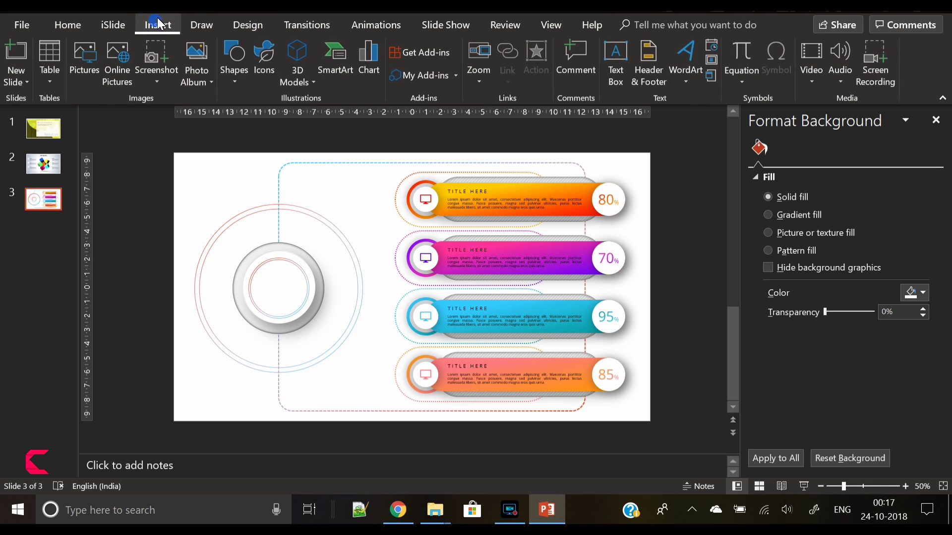
{"action": "left_click", "coordinate": [267, 73]}
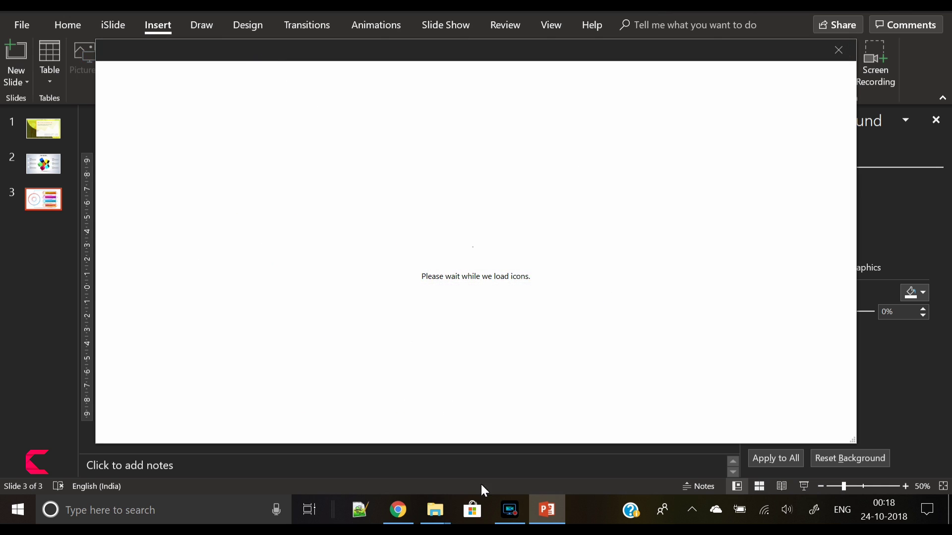
{"action": "left_click", "coordinate": [504, 519]}
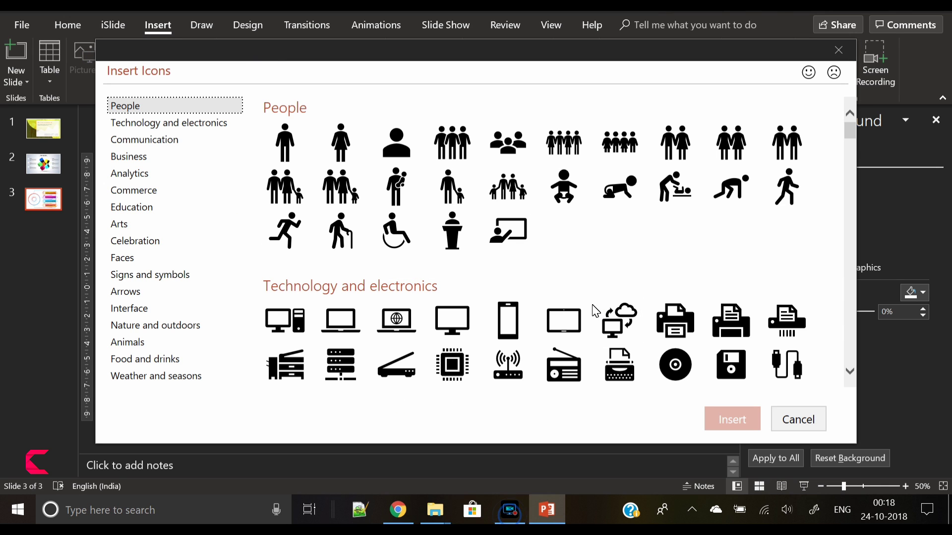
{"action": "left_click", "coordinate": [619, 339]}
{"action": "left_click", "coordinate": [732, 419]}
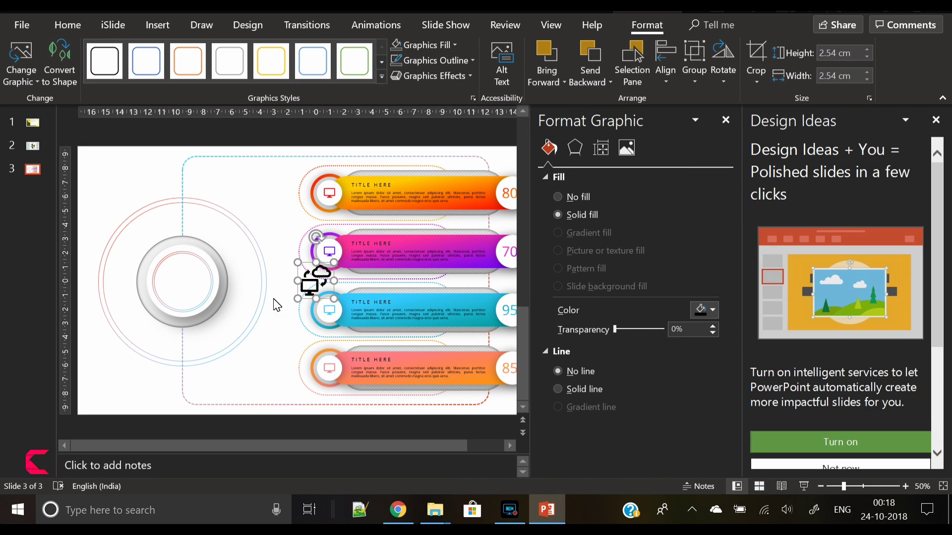
{"action": "left_click", "coordinate": [936, 120]}
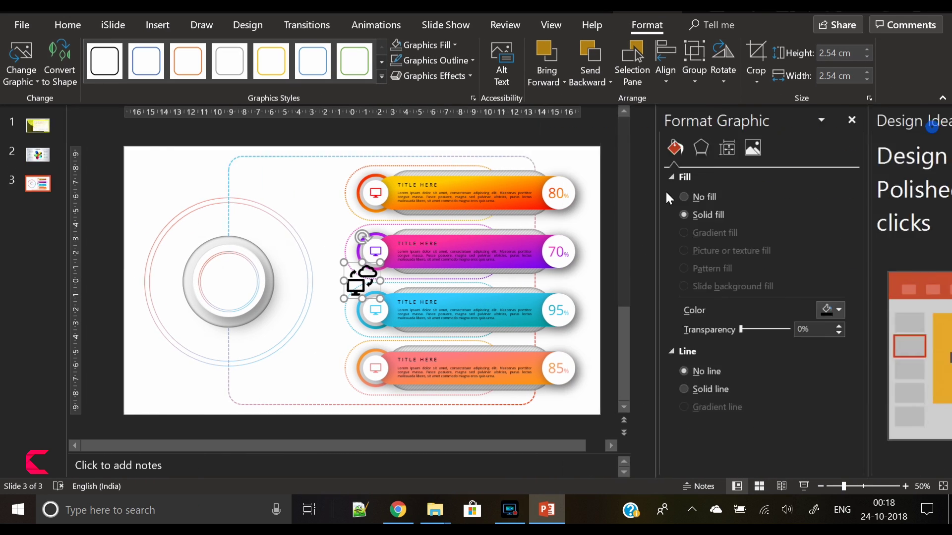
Colour the icon light blue, size it to 1.3 cm, and centre it in the circle
{"action": "left_click_drag", "start_coordinate": [414, 301], "coordinate": [278, 299]}
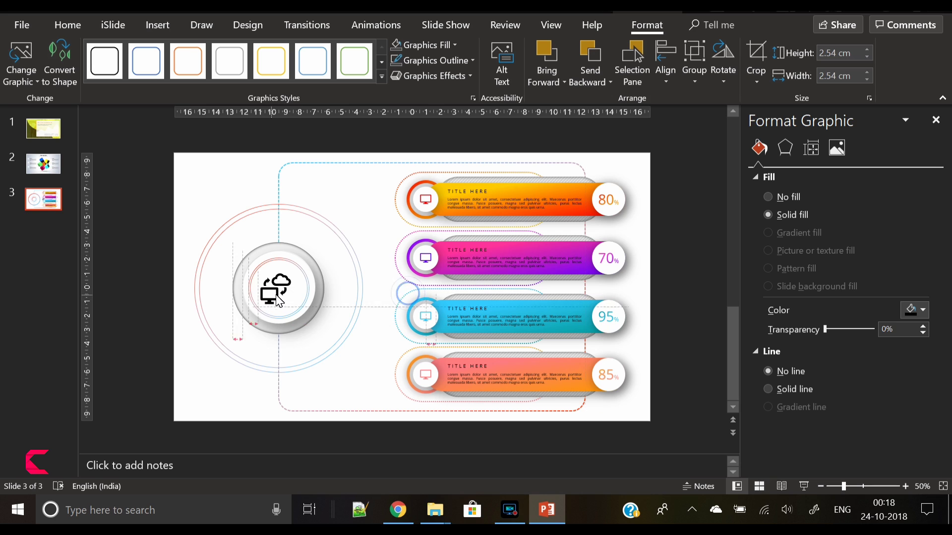
{"action": "left_click", "coordinate": [447, 41]}
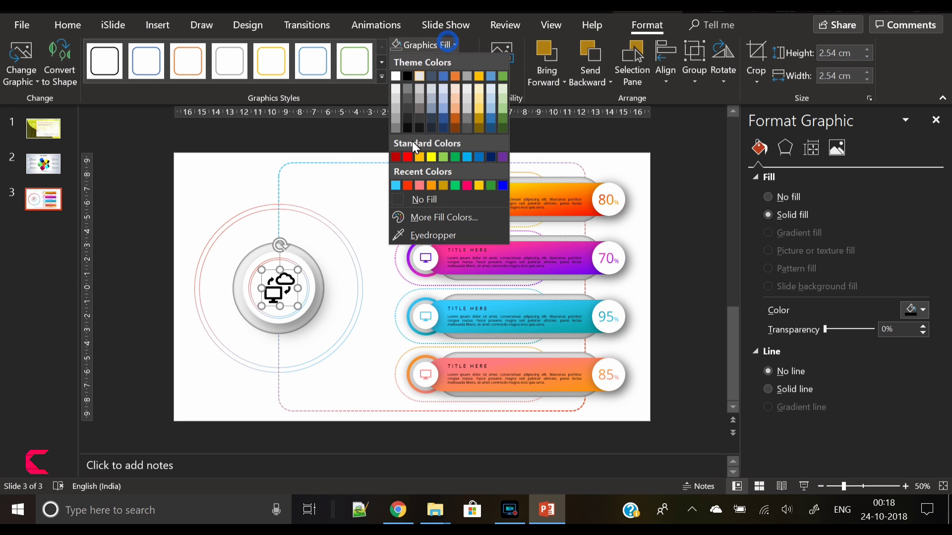
{"action": "left_click", "coordinate": [396, 186]}
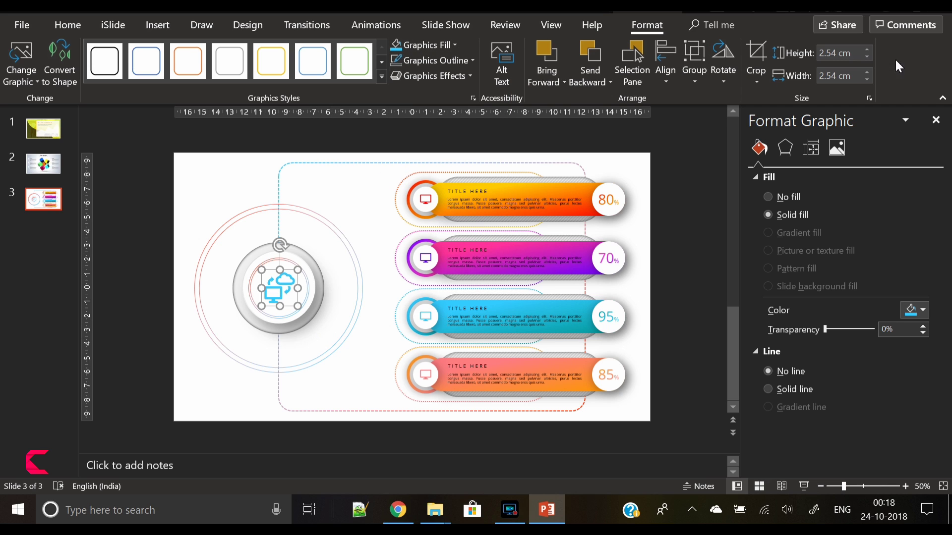
{"action": "left_click", "coordinate": [865, 57]}
{"action": "left_click", "coordinate": [865, 57]}
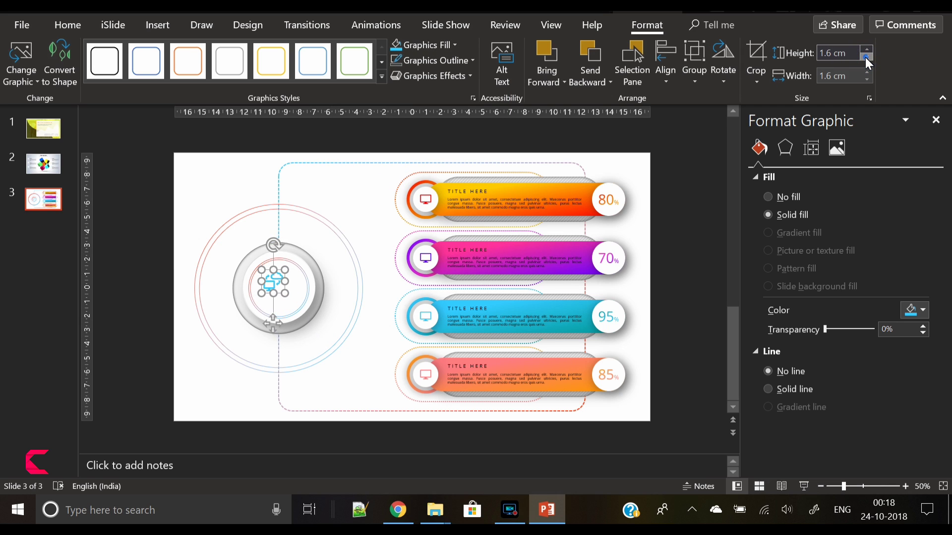
{"action": "left_click", "coordinate": [865, 57]}
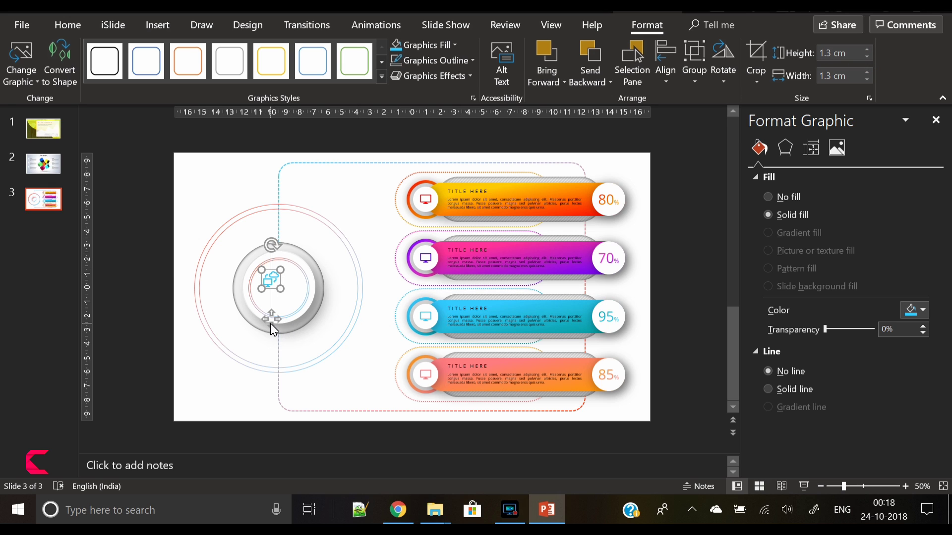
{"action": "left_click_drag", "start_coordinate": [270, 323], "coordinate": [278, 330]}
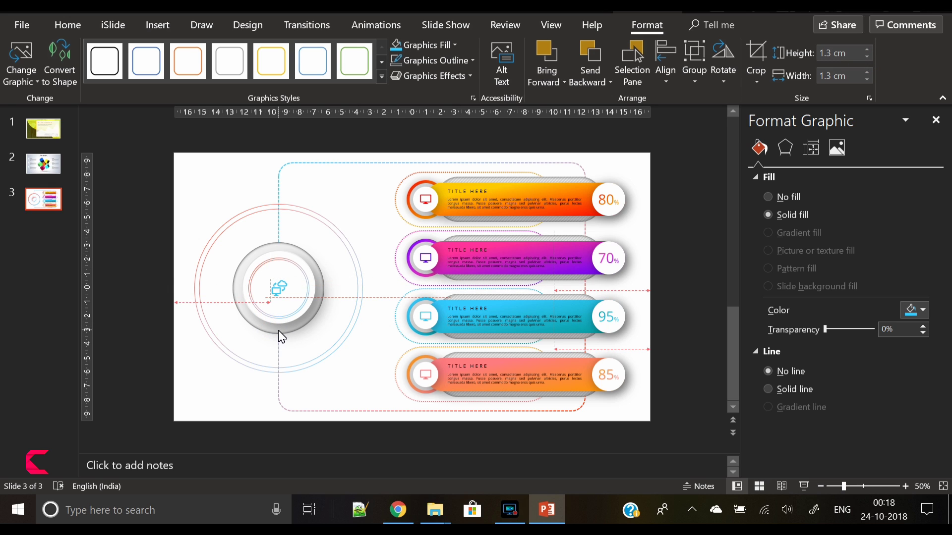
{"action": "left_click_drag", "start_coordinate": [279, 330], "coordinate": [278, 330]}
{"action": "left_click", "coordinate": [216, 387]}
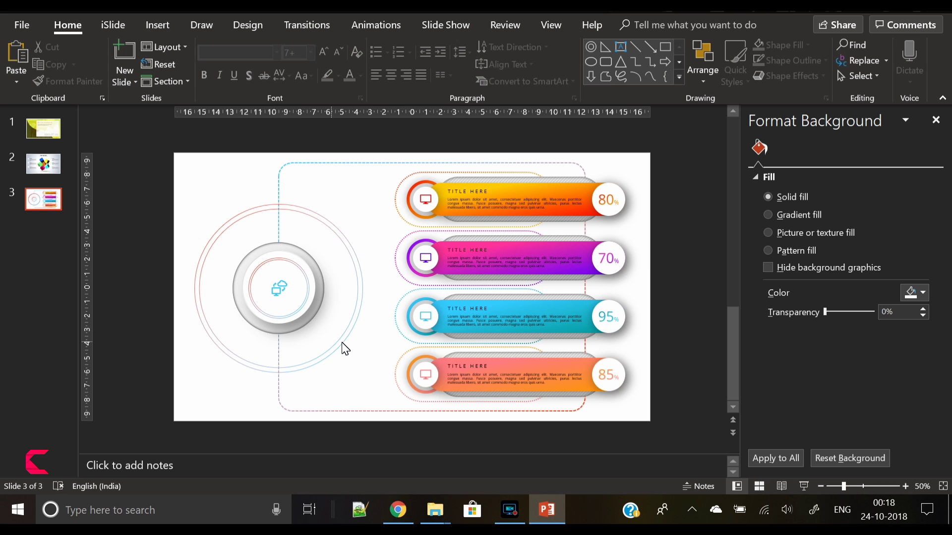
Draw a rectangle covering the slide's left half
{"action": "left_click", "coordinate": [157, 24]}
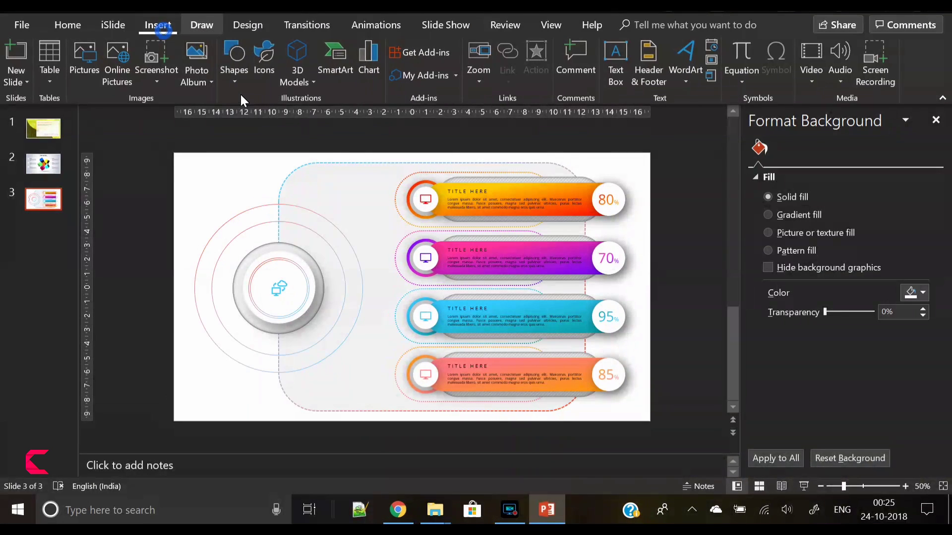
{"action": "left_click", "coordinate": [235, 63]}
{"action": "left_click", "coordinate": [301, 115]}
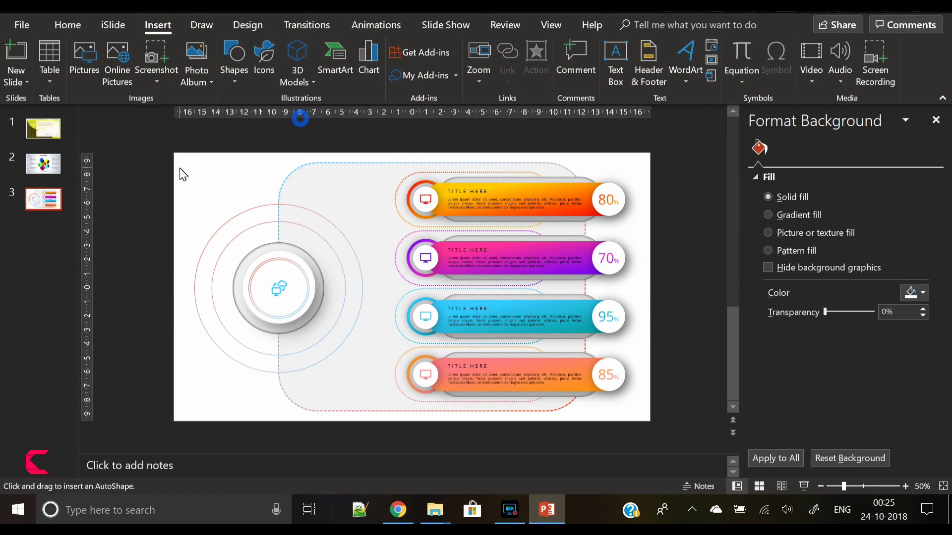
{"action": "left_click_drag", "start_coordinate": [173, 153], "coordinate": [194, 162]}
{"action": "left_click_drag", "start_coordinate": [280, 255], "coordinate": [430, 421]}
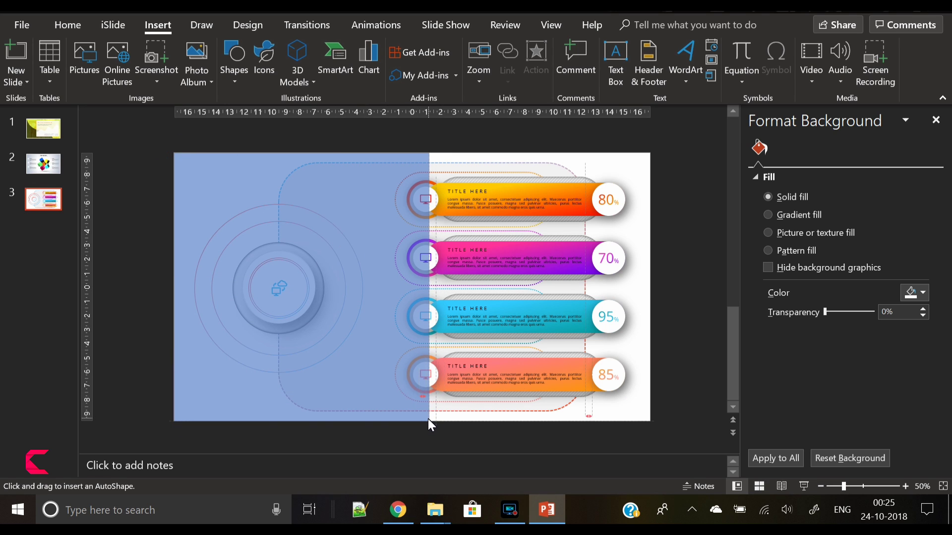
{"action": "mouse_move", "coordinate": [430, 419]}
{"action": "left_mouse_down"}
{"action": "mouse_move", "coordinate": [439, 421]}
{"action": "mouse_move", "coordinate": [423, 422]}
{"action": "left_mouse_up"}
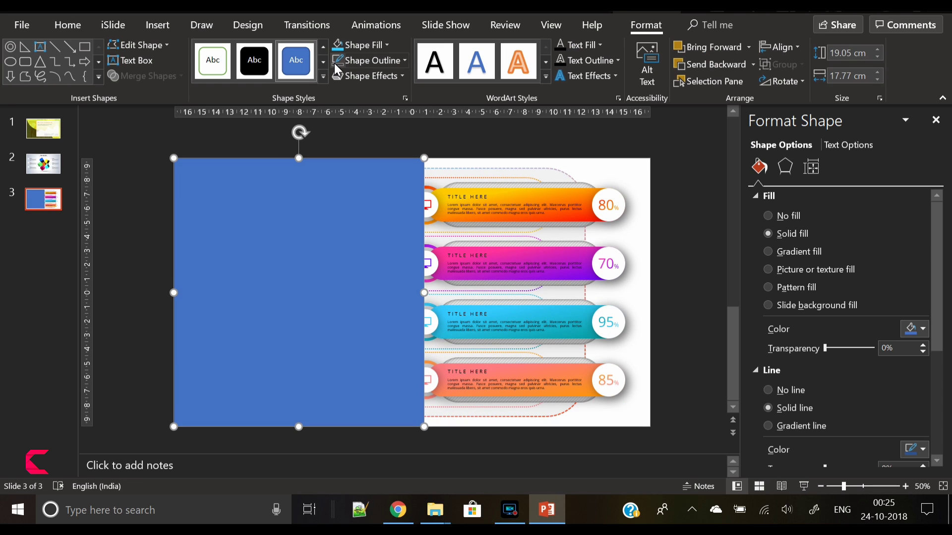
Duplicate the rectangle and fill one copy with the city photo
{"action": "key", "text": "ctrl+c"}
{"action": "key", "text": "ctrl+v"}
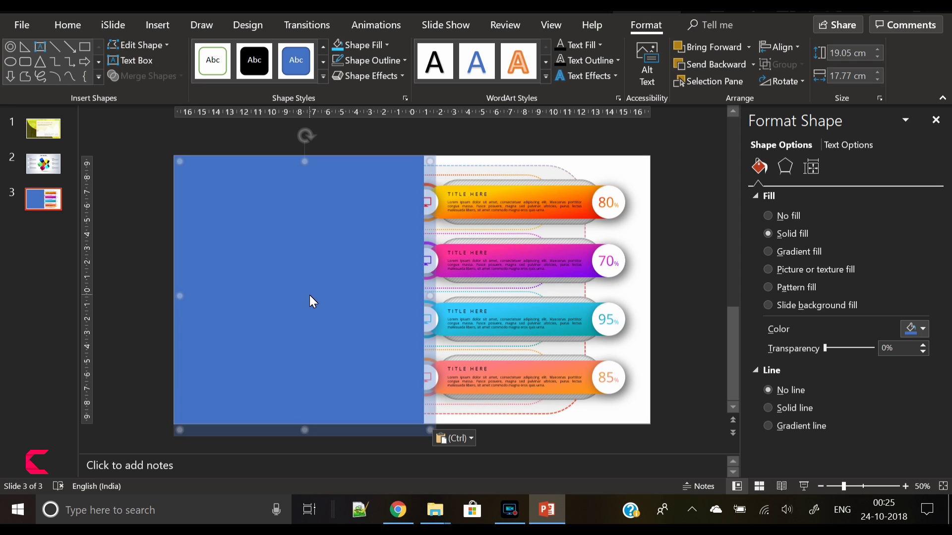
{"action": "left_click_drag", "start_coordinate": [319, 291], "coordinate": [538, 321]}
{"action": "left_click", "coordinate": [297, 203]}
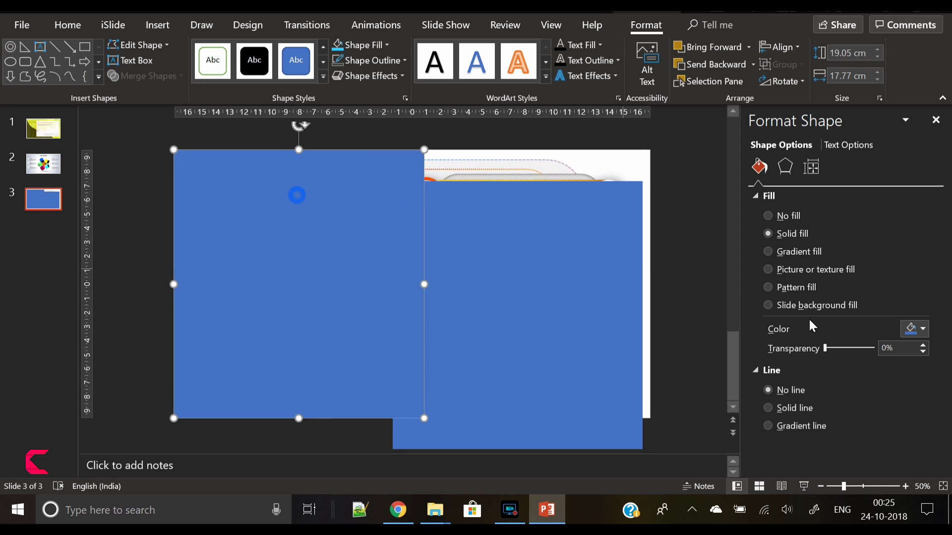
{"action": "left_click", "coordinate": [790, 269]}
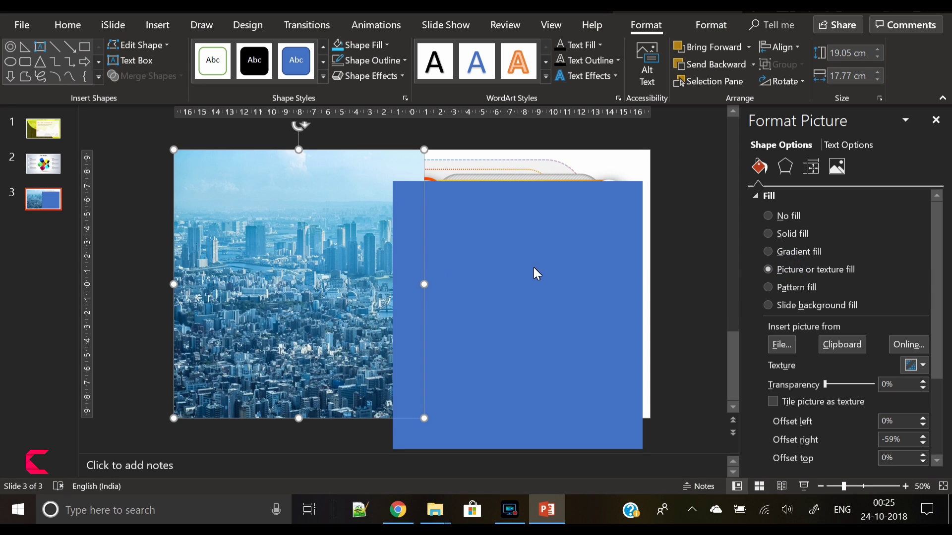
Align the blue copy exactly over the city-photo rectangle
{"action": "left_click", "coordinate": [468, 262]}
{"action": "left_click_drag", "start_coordinate": [512, 266], "coordinate": [294, 239]}
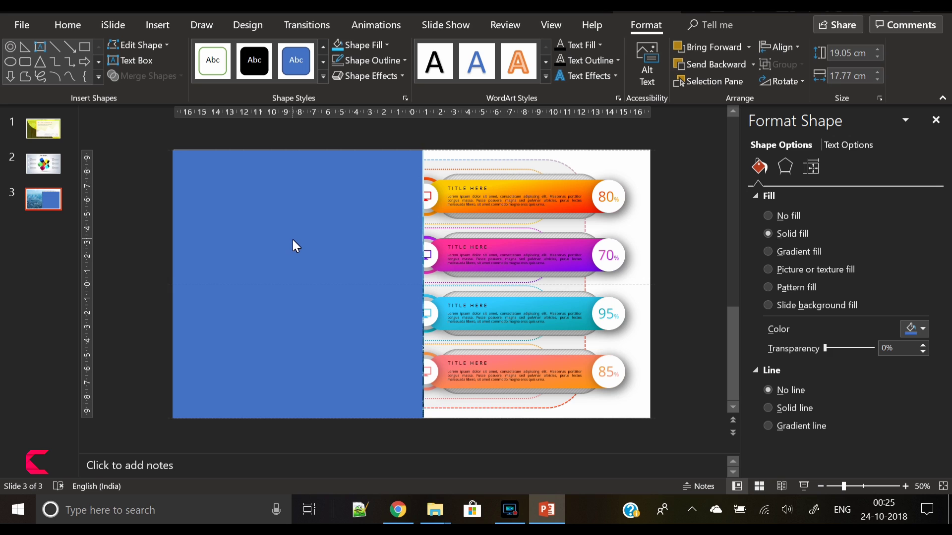
{"action": "left_click_drag", "start_coordinate": [294, 239], "coordinate": [292, 238]}
{"action": "left_click", "coordinate": [126, 321]}
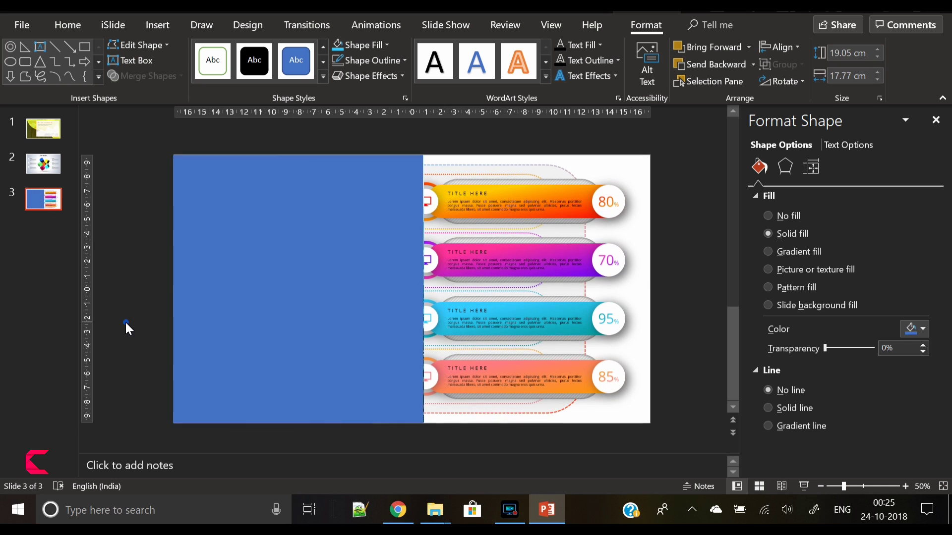
{"action": "left_click", "coordinate": [230, 329]}
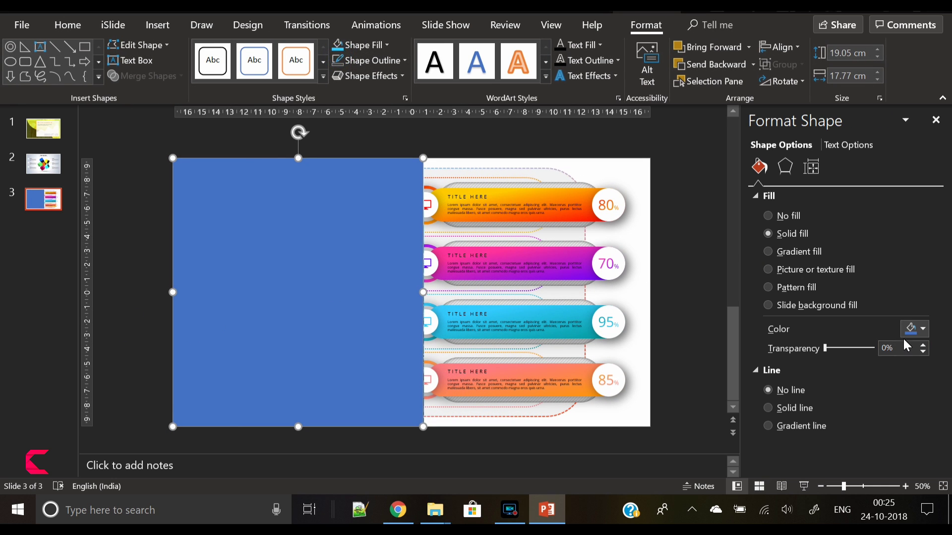
Make the overlay dark with 41% transparency and match it to the photo edges
{"action": "left_click", "coordinate": [914, 331]}
{"action": "left_click", "coordinate": [835, 174]}
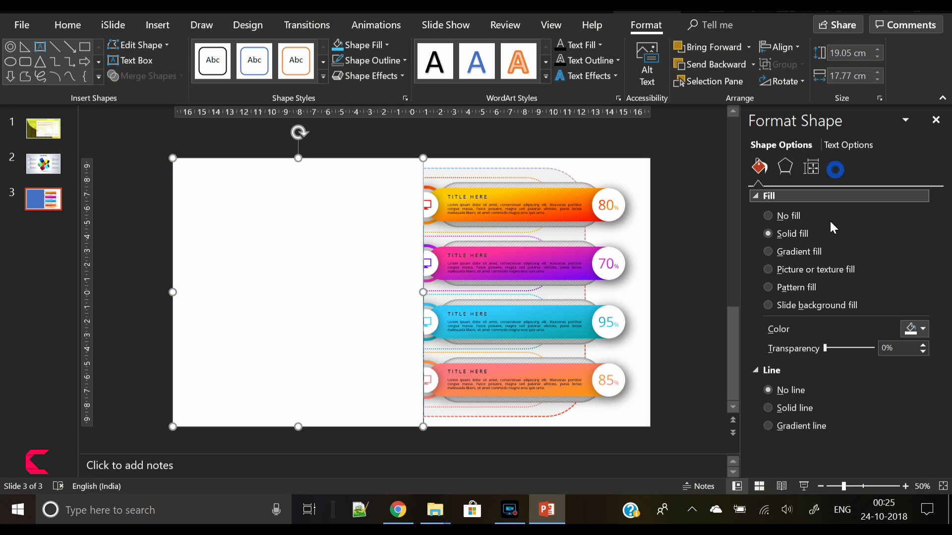
{"action": "left_click_drag", "start_coordinate": [824, 349], "coordinate": [844, 348]}
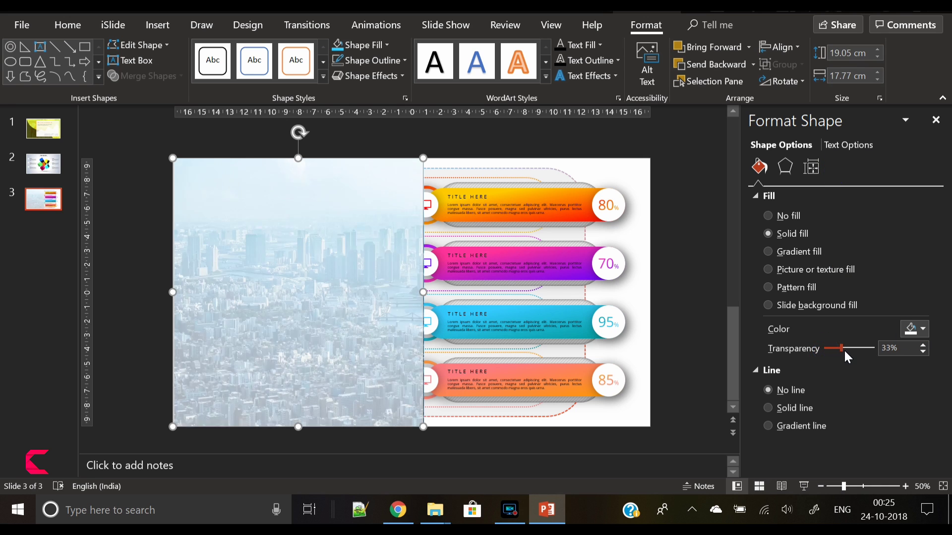
{"action": "left_click", "coordinate": [686, 324]}
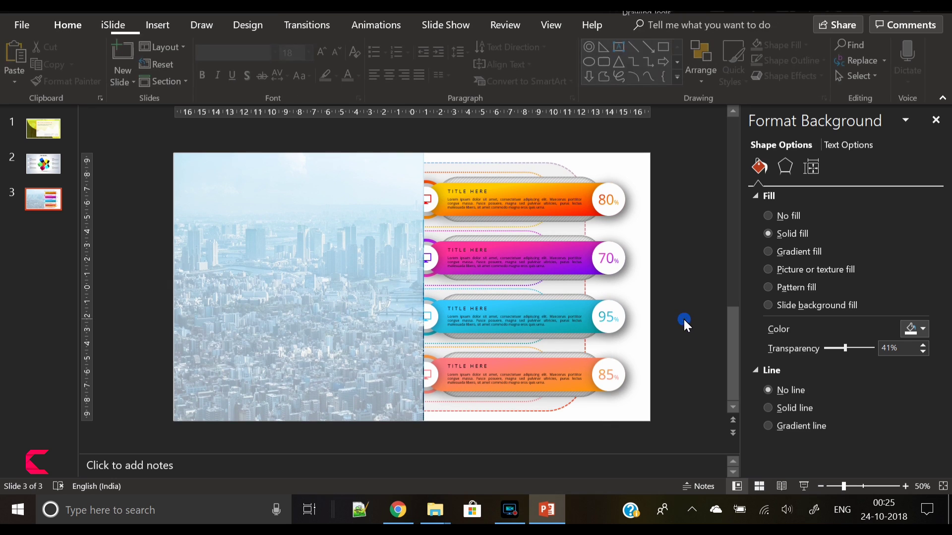
{"action": "left_click", "coordinate": [401, 284]}
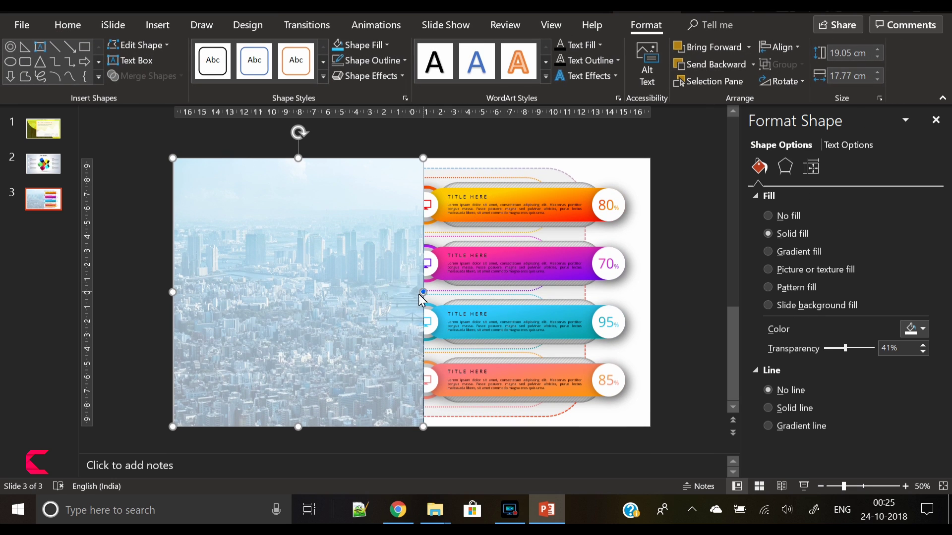
{"action": "left_click_drag", "start_coordinate": [419, 294], "coordinate": [424, 293]}
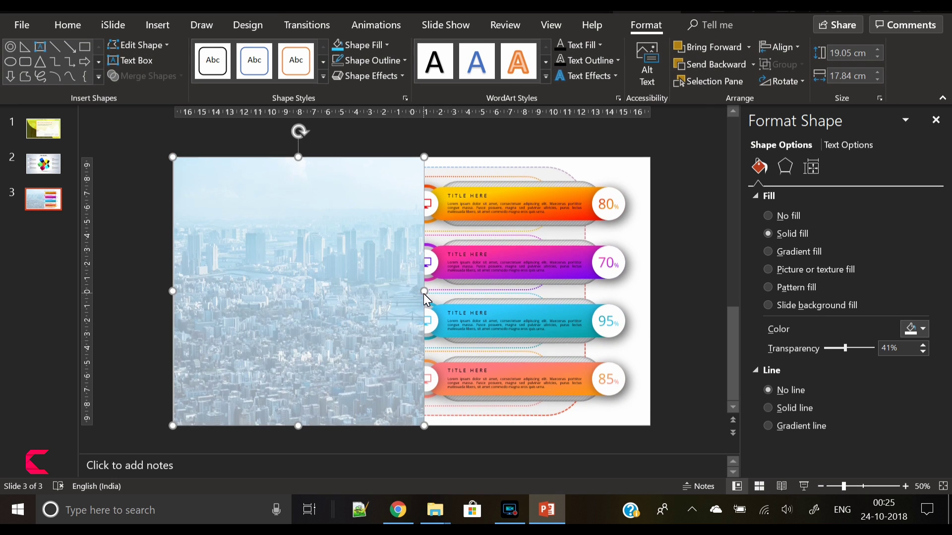
{"action": "left_click", "coordinate": [374, 300]}
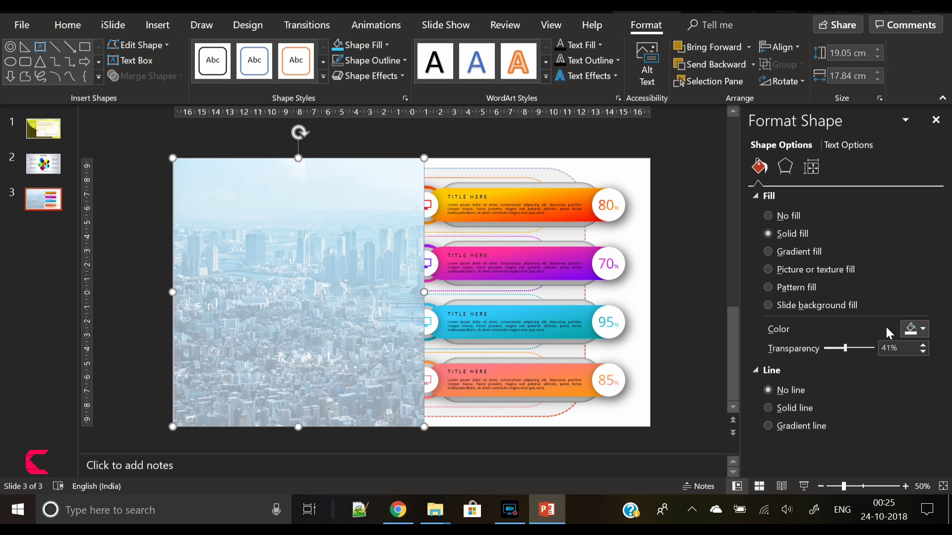
{"action": "left_click", "coordinate": [914, 329]}
{"action": "left_click", "coordinate": [848, 174]}
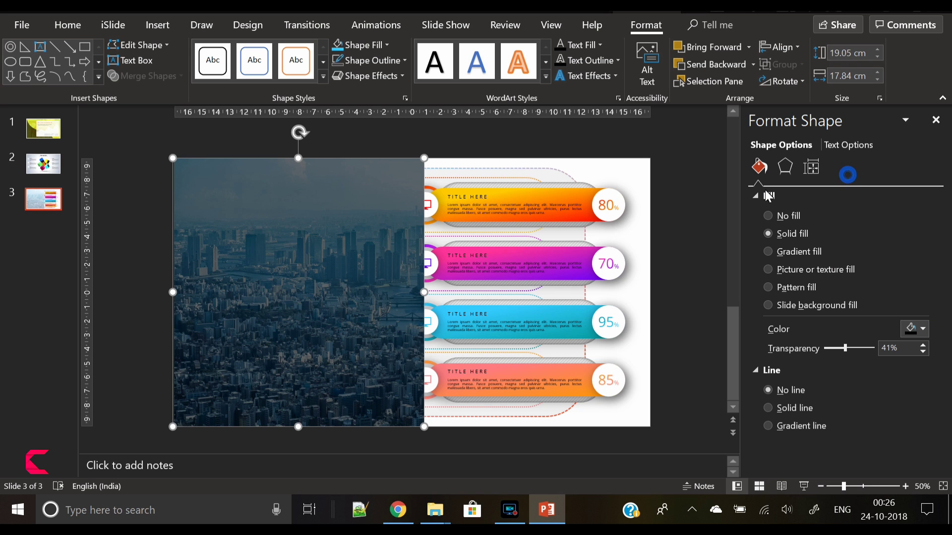
Send the city photo to the back, behind the knob and rounded frame
{"action": "right_click", "coordinate": [336, 280]}
{"action": "left_click", "coordinate": [388, 315]}
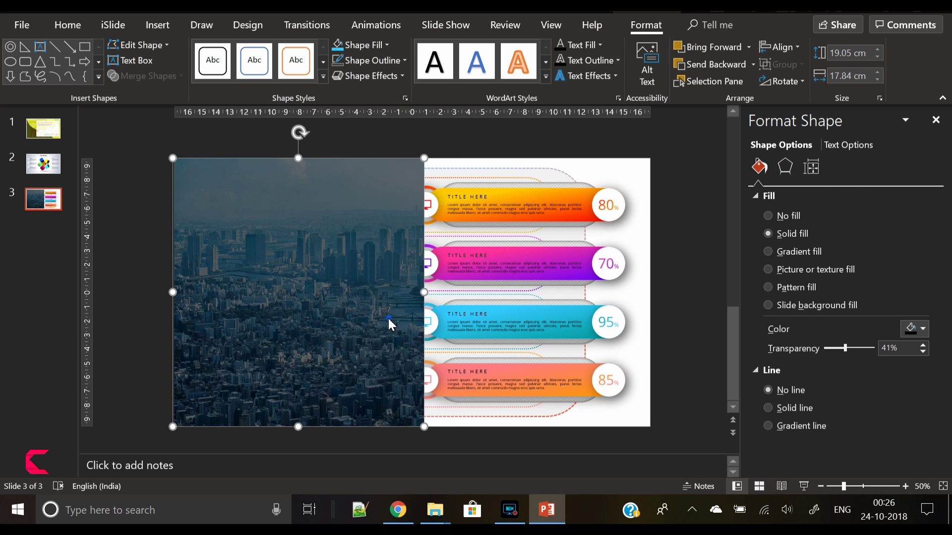
{"action": "left_click", "coordinate": [305, 248]}
{"action": "right_click", "coordinate": [306, 247]}
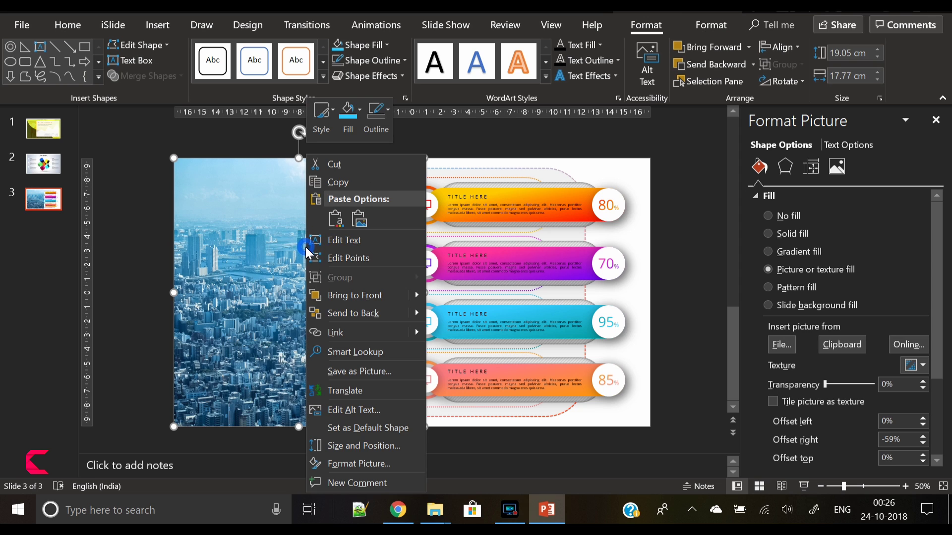
{"action": "left_click", "coordinate": [348, 315]}
{"action": "left_click", "coordinate": [197, 173]}
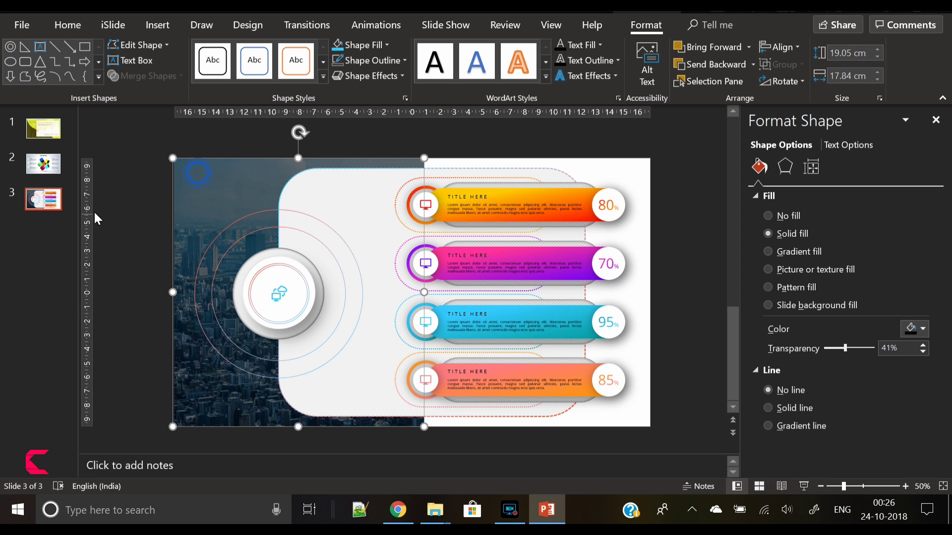
{"action": "left_click", "coordinate": [135, 228]}
{"action": "left_click", "coordinate": [184, 224]}
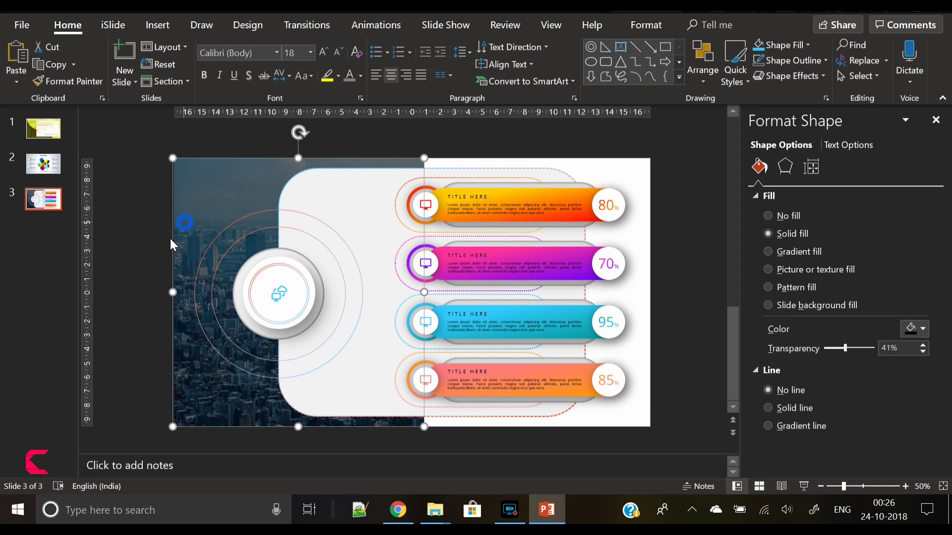
{"action": "left_click", "coordinate": [159, 288]}
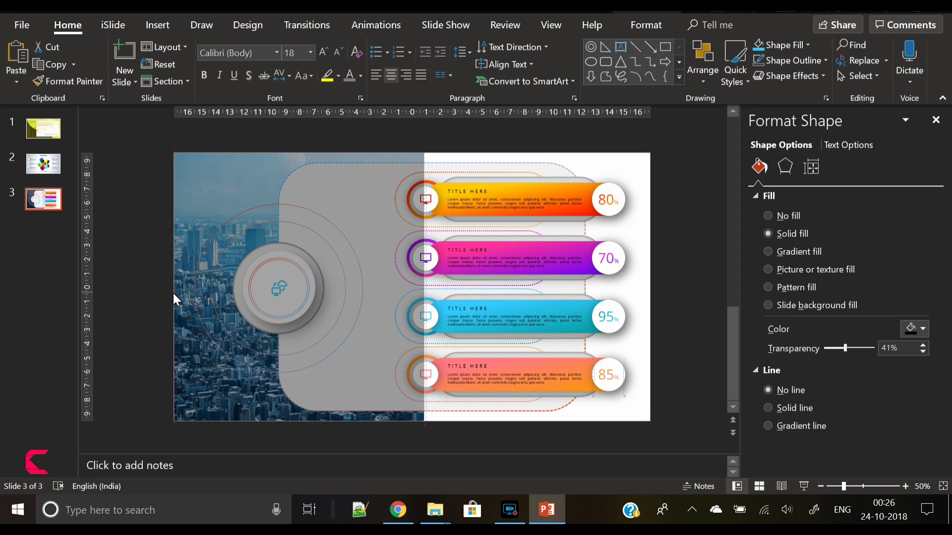
Delete the left dark overlay and remove the rounded panel's outline
{"action": "left_click", "coordinate": [175, 293]}
{"action": "key", "text": "Delete"}
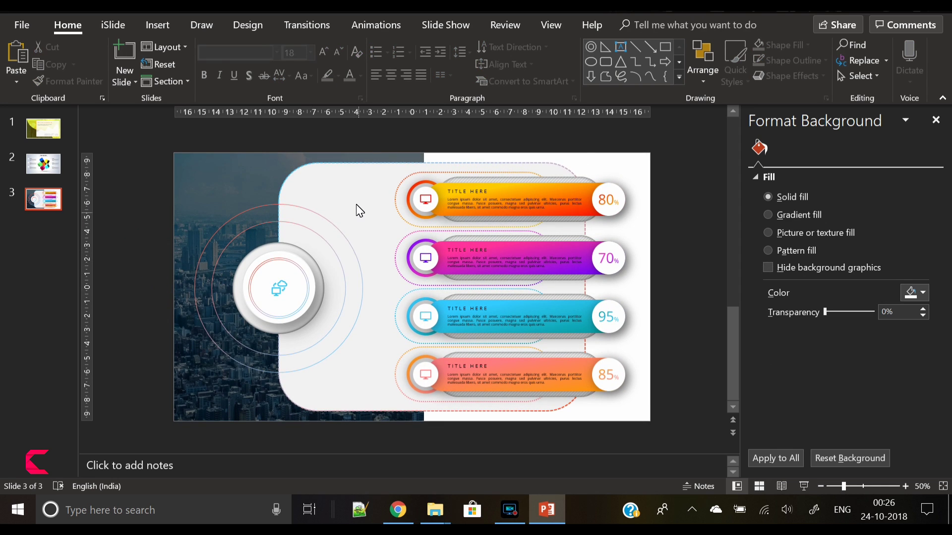
{"action": "left_click", "coordinate": [355, 209]}
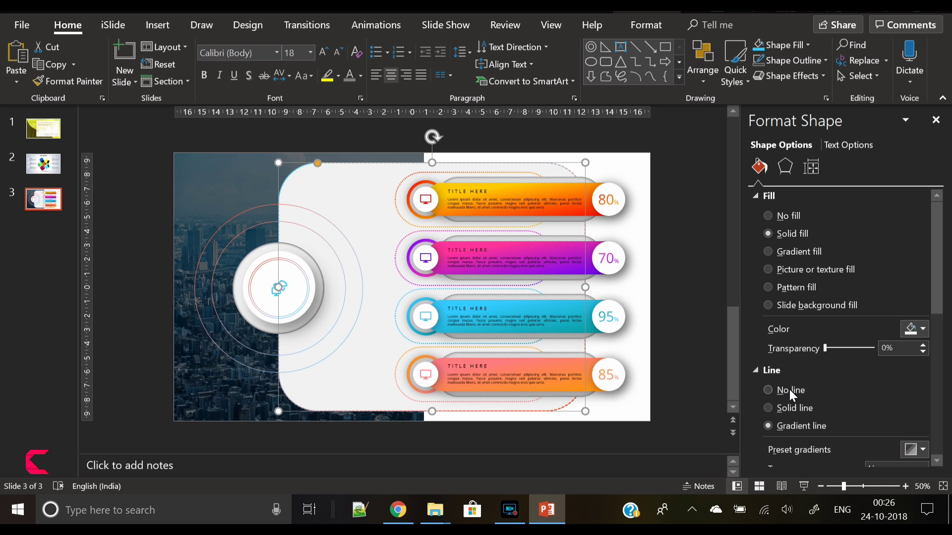
{"action": "left_click", "coordinate": [789, 389]}
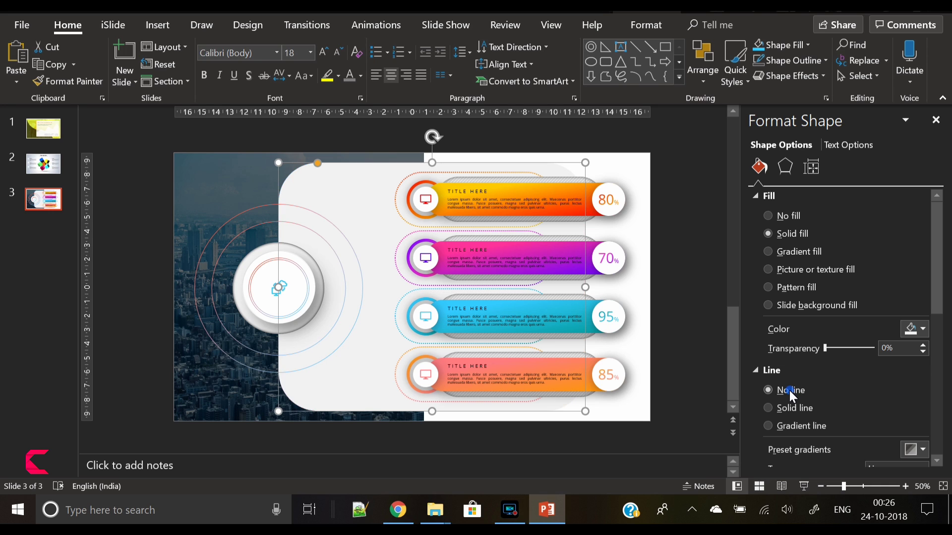
Fill the rounded panel with black at 40% transparency
{"action": "left_click", "coordinate": [916, 330]}
{"action": "left_click", "coordinate": [847, 174]}
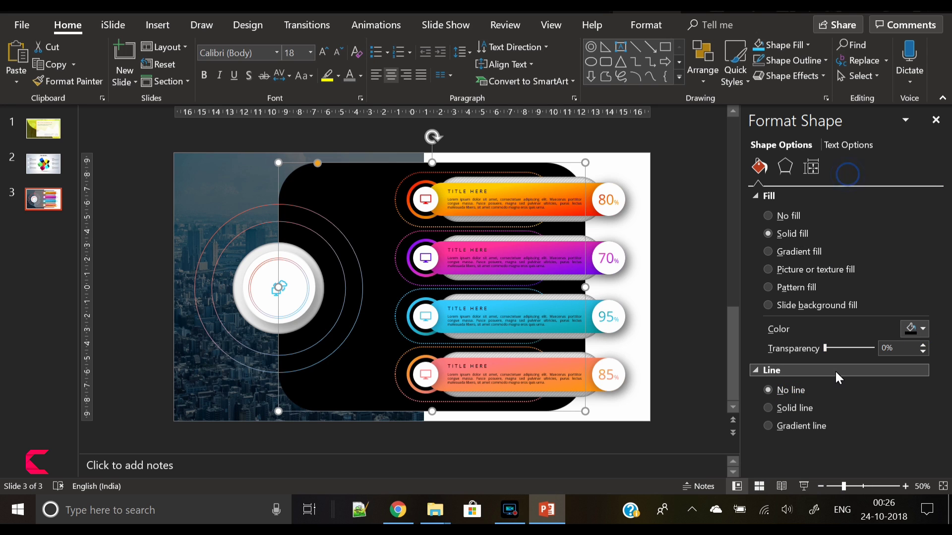
{"action": "left_click_drag", "start_coordinate": [825, 349], "coordinate": [842, 349]}
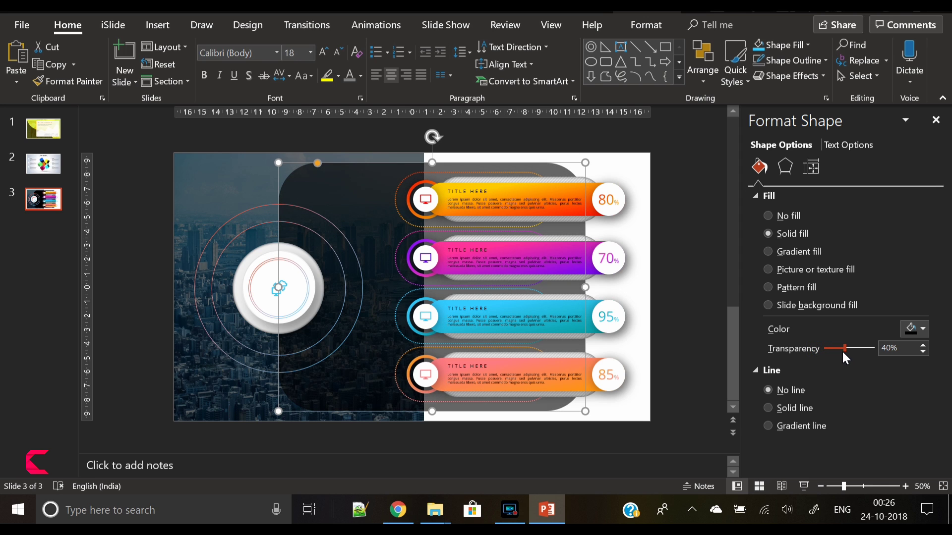
{"action": "left_click", "coordinate": [916, 330]}
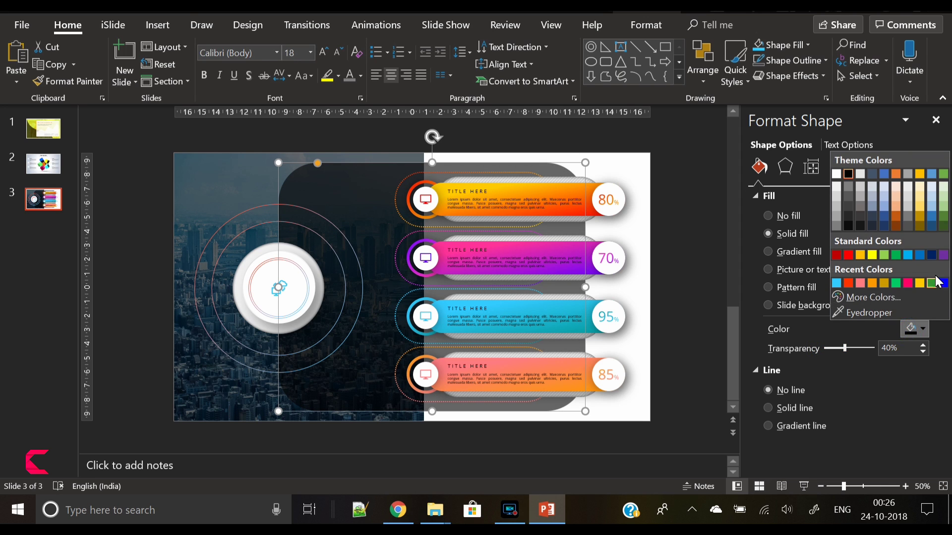
{"action": "key", "text": "Escape"}
{"action": "key", "text": "Escape"}
{"action": "left_click", "coordinate": [158, 25]}
{"action": "left_click", "coordinate": [227, 81]}
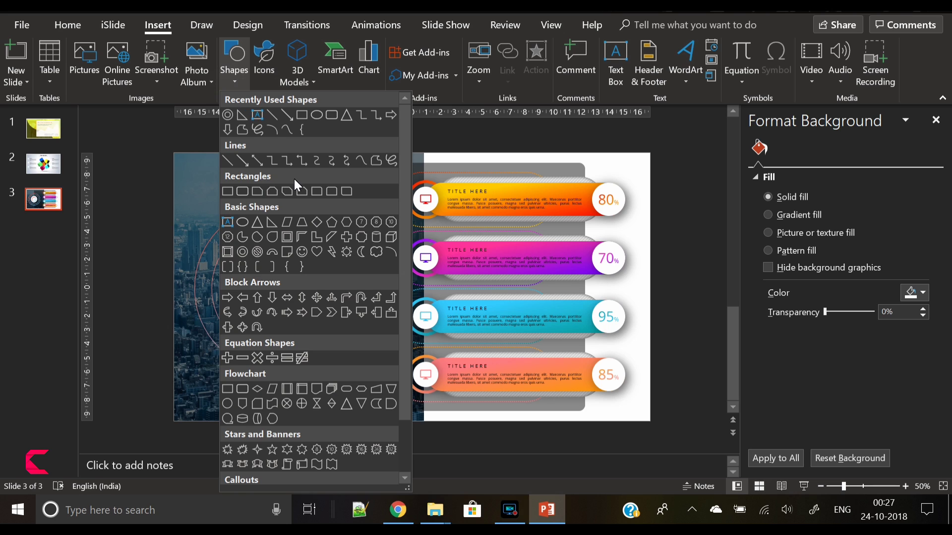
Draw a vertically flipped parallelogram as a narrow diagonal band from the slide's left edge
{"action": "right_click", "coordinate": [302, 222]}
{"action": "left_click", "coordinate": [349, 232]}
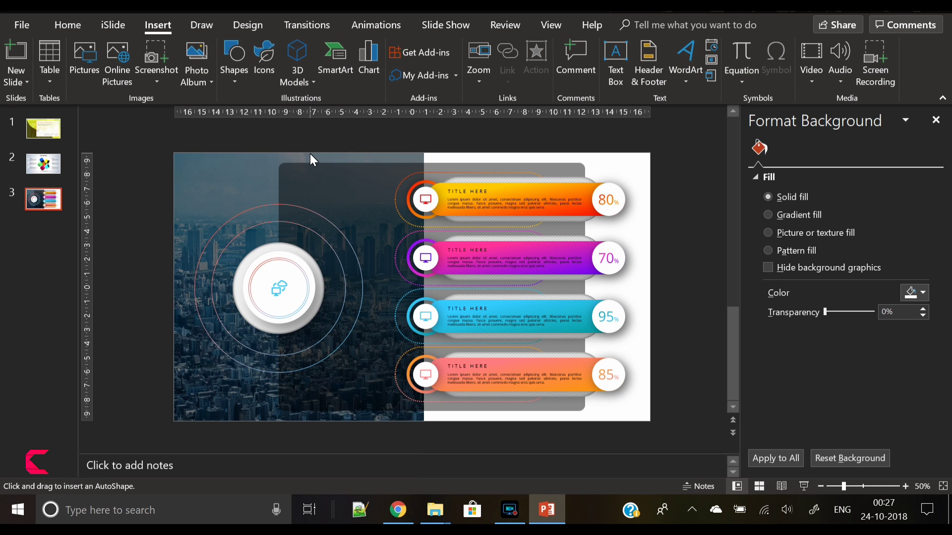
{"action": "left_click_drag", "start_coordinate": [310, 154], "coordinate": [553, 422]}
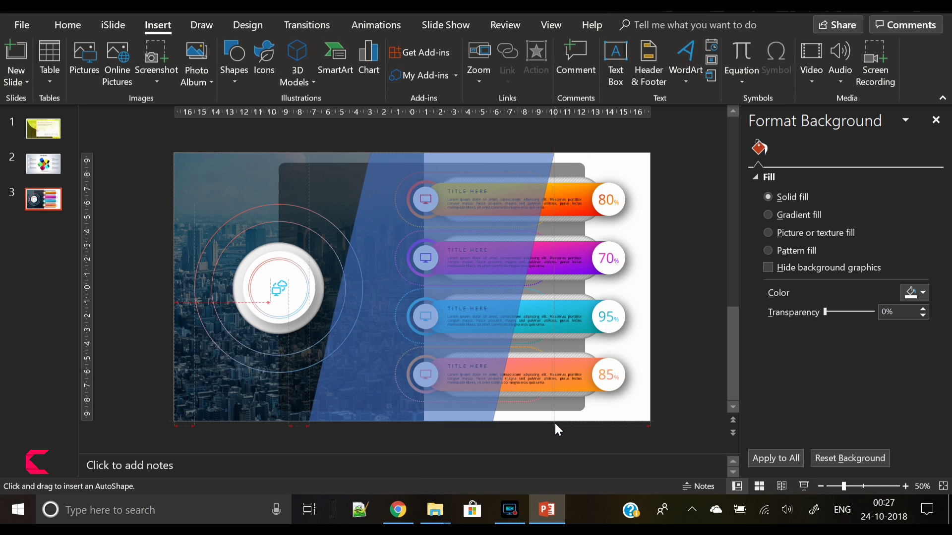
{"action": "left_click", "coordinate": [780, 81]}
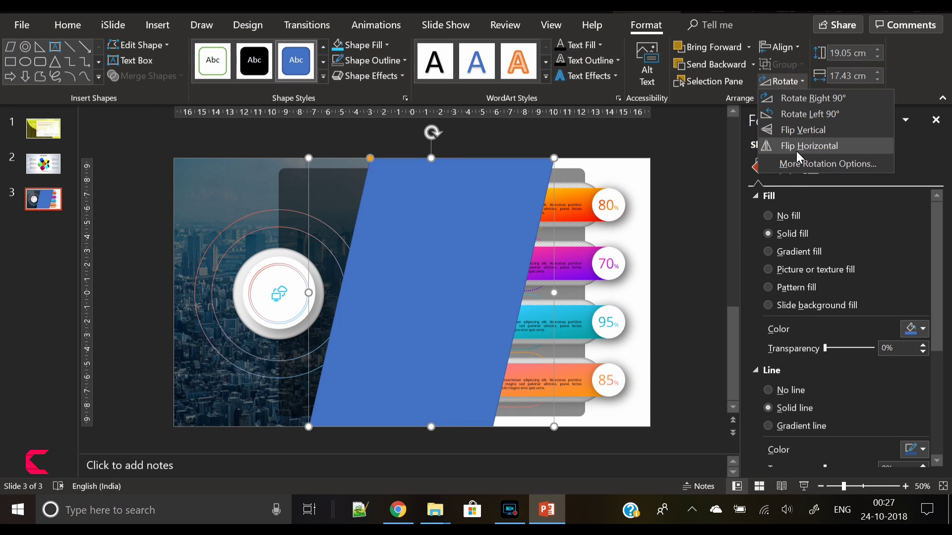
{"action": "left_click", "coordinate": [798, 131]}
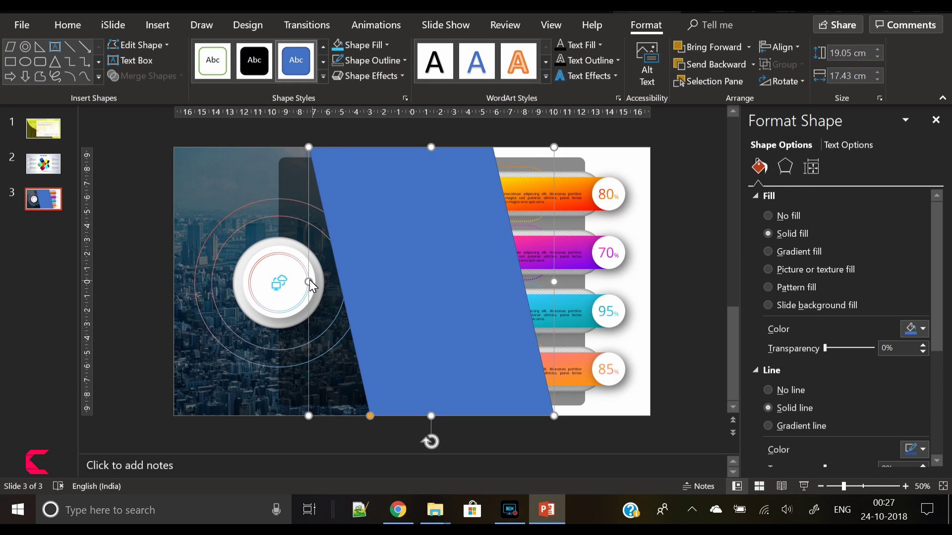
{"action": "left_click_drag", "start_coordinate": [178, 267], "coordinate": [176, 267]}
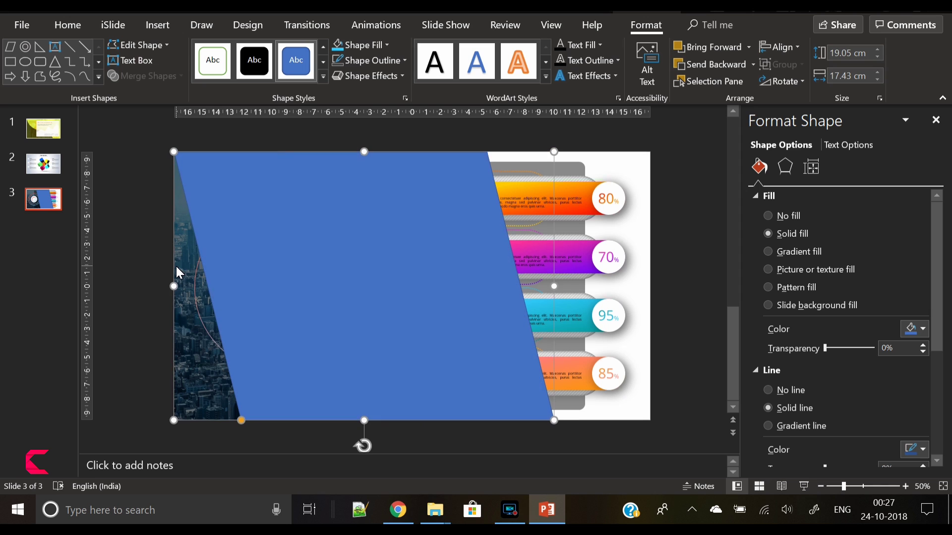
{"action": "left_click_drag", "start_coordinate": [243, 419], "coordinate": [391, 416]}
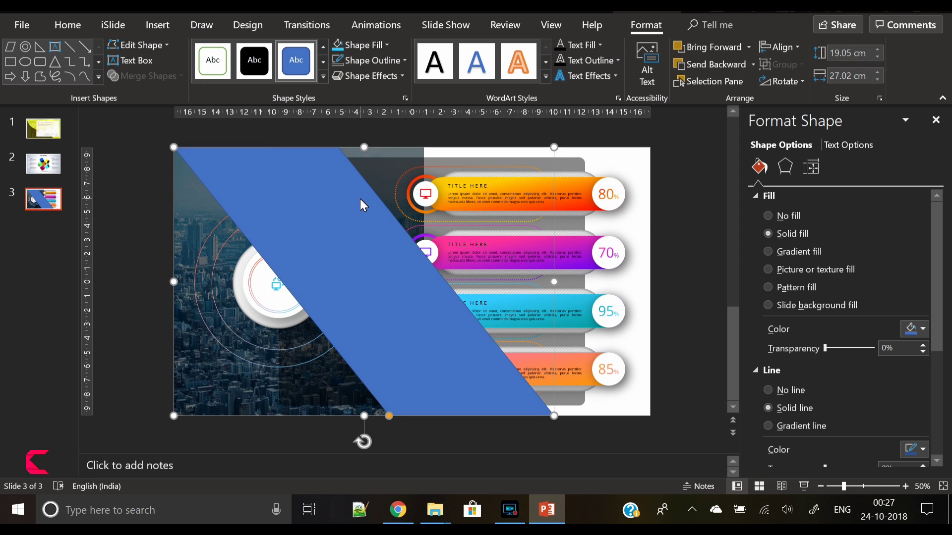
Move Parallelogram 67 below the progress bar groups in the Selection Pane
{"action": "left_click", "coordinate": [710, 83]}
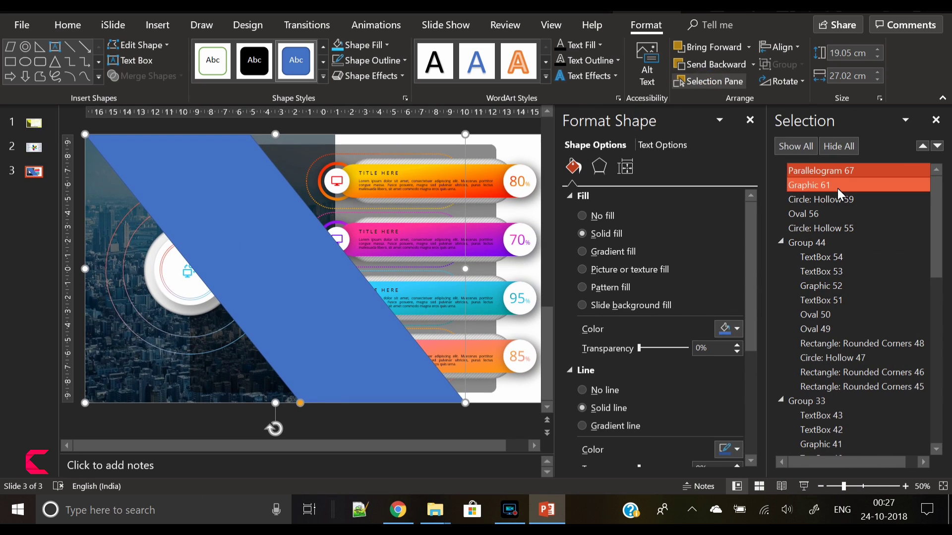
{"action": "left_click_drag", "start_coordinate": [830, 168], "coordinate": [822, 430]}
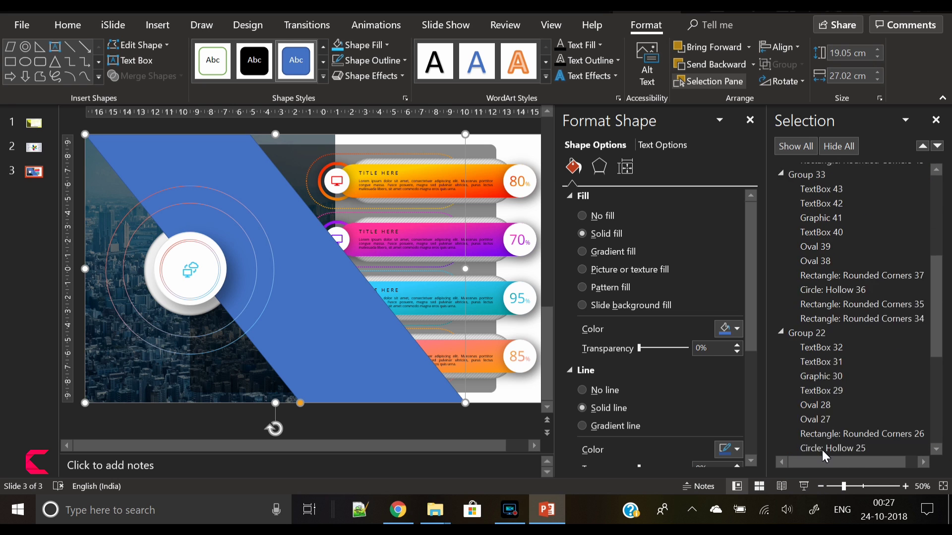
{"action": "mouse_move", "coordinate": [821, 430]}
{"action": "left_mouse_down"}
{"action": "mouse_move", "coordinate": [822, 456]}
{"action": "mouse_move", "coordinate": [819, 400]}
{"action": "left_mouse_up"}
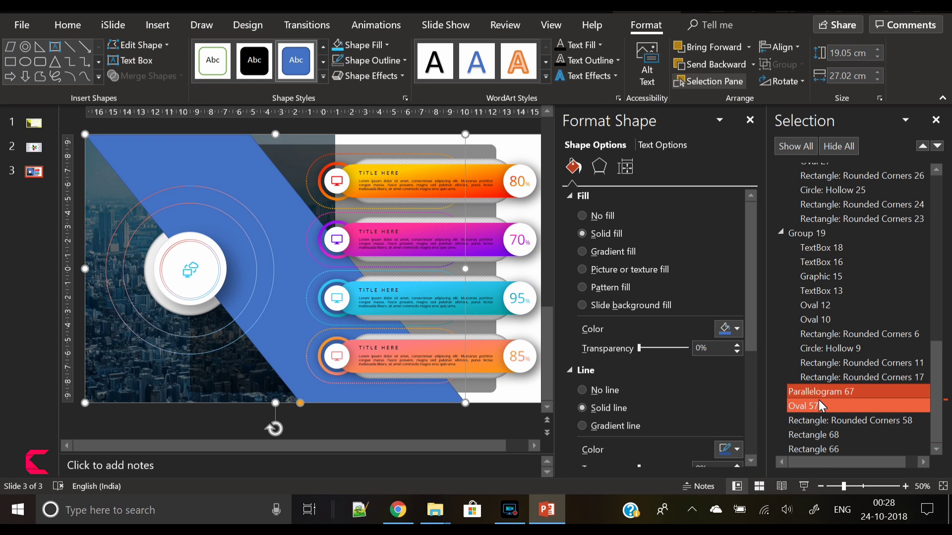
Give the parallelogram no outline and a white fill at 94% transparency
{"action": "left_click", "coordinate": [601, 389]}
{"action": "left_click", "coordinate": [727, 329]}
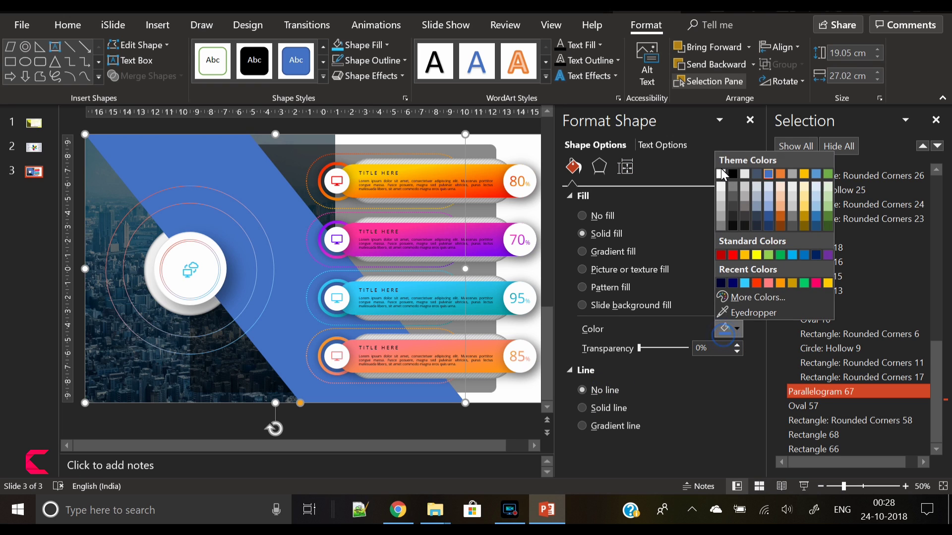
{"action": "left_click", "coordinate": [721, 173]}
{"action": "left_click", "coordinate": [637, 346]}
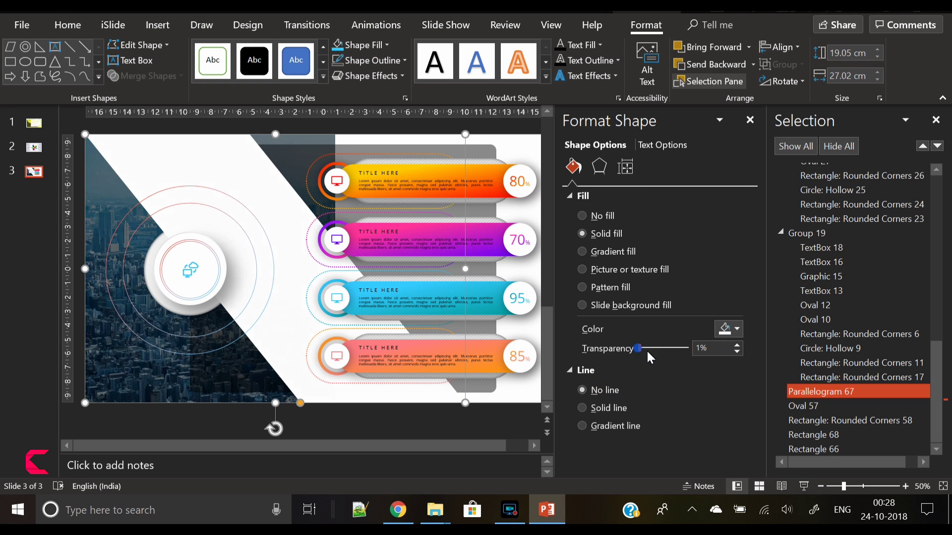
{"action": "left_click_drag", "start_coordinate": [646, 350], "coordinate": [682, 354]}
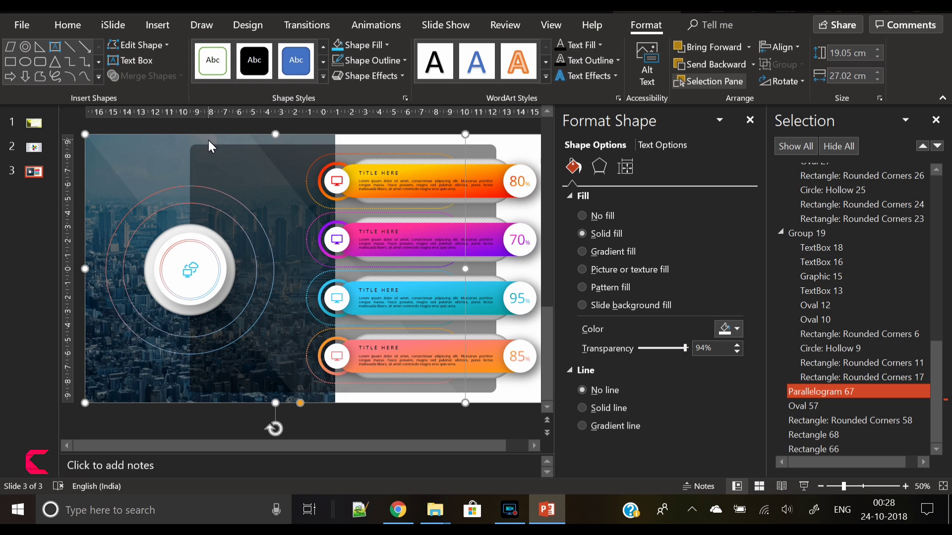
Paste a copy of the parallelogram, move it across the photo and narrow it
{"action": "key", "text": "ctrl+v"}
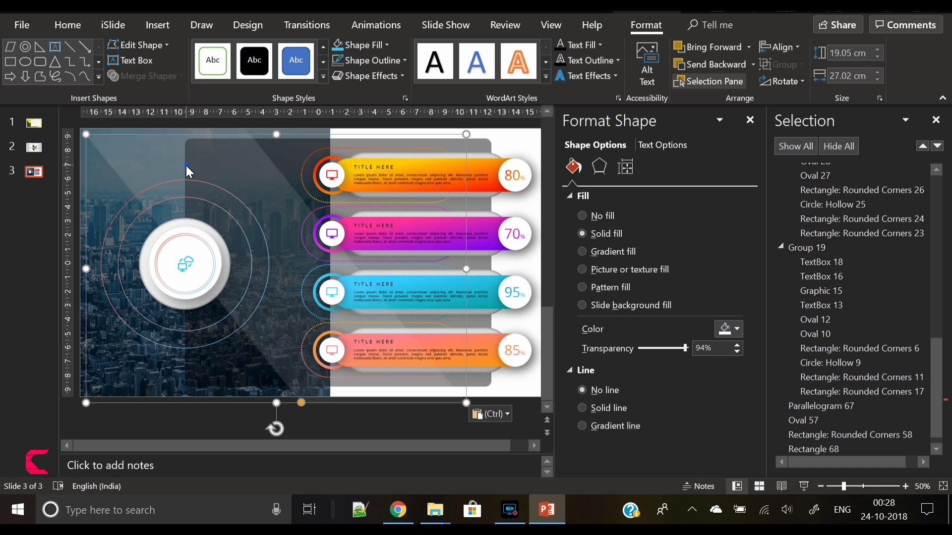
{"action": "left_click", "coordinate": [186, 166]}
{"action": "left_click", "coordinate": [226, 179]}
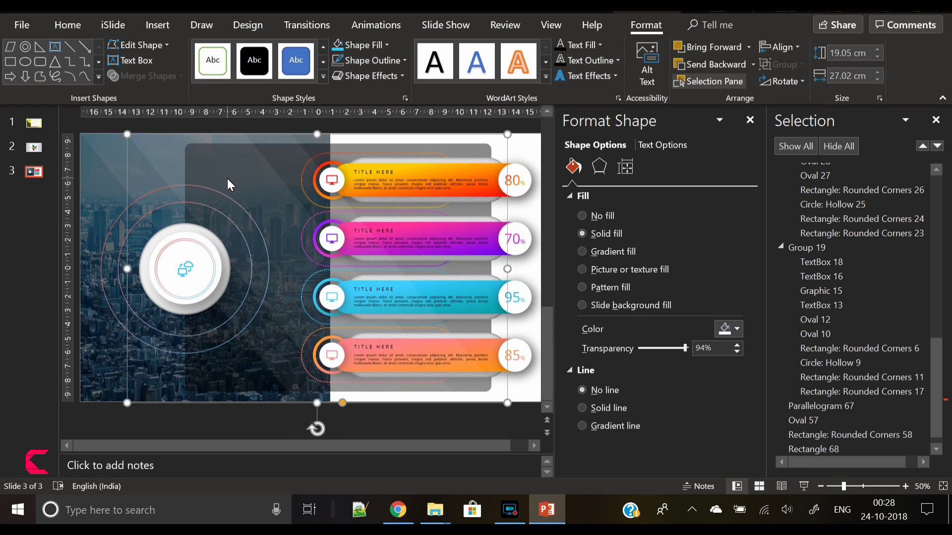
{"action": "left_click", "coordinate": [821, 487]}
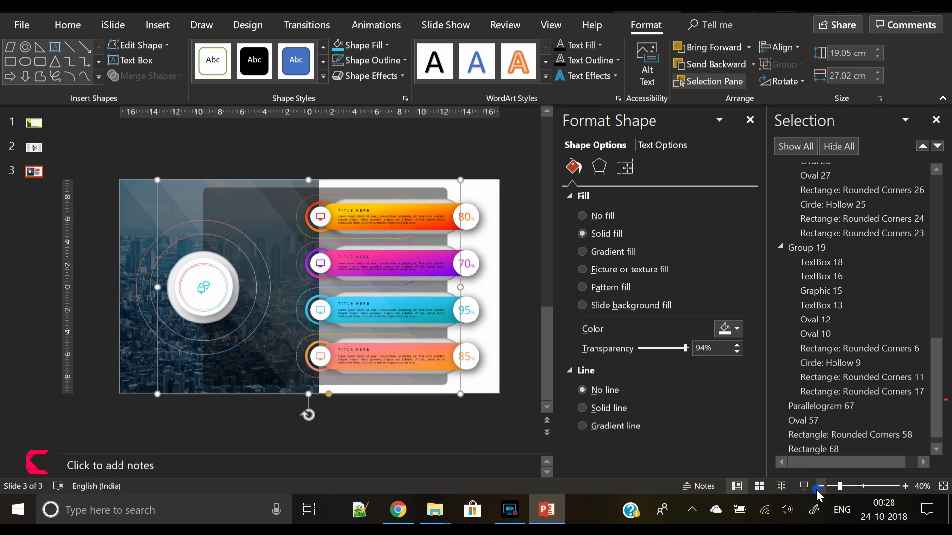
{"action": "left_click_drag", "start_coordinate": [219, 221], "coordinate": [218, 215]}
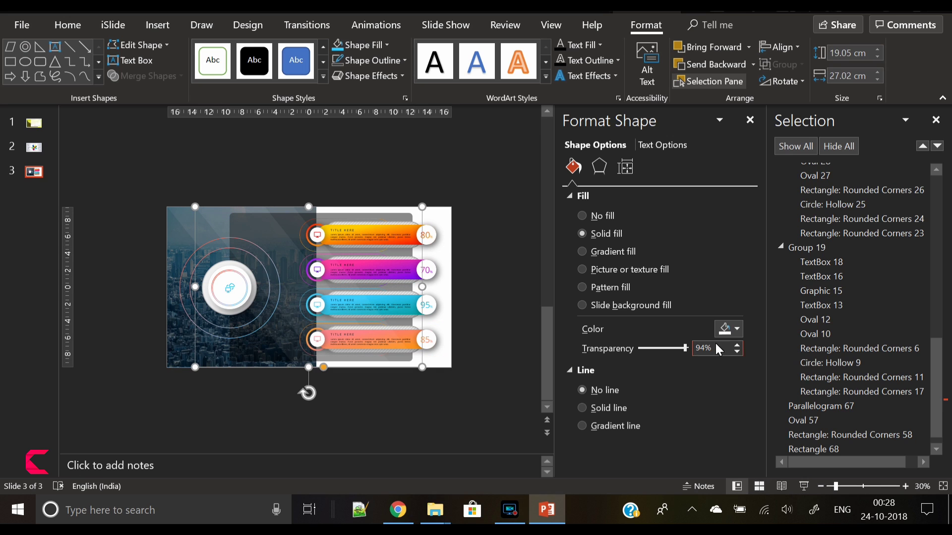
{"action": "mouse_move", "coordinate": [191, 287]}
{"action": "left_mouse_down"}
{"action": "mouse_move", "coordinate": [239, 301]}
{"action": "mouse_move", "coordinate": [228, 301]}
{"action": "left_mouse_up"}
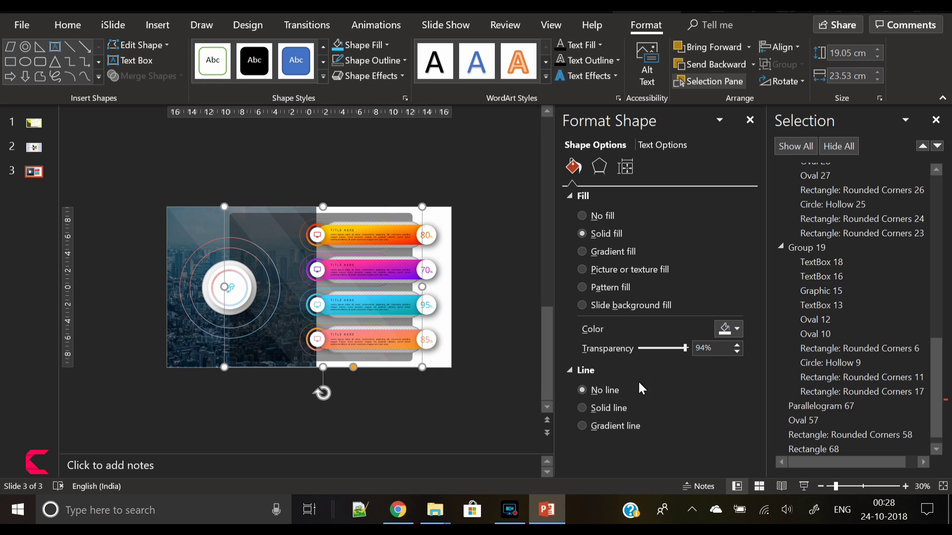
Set the copy to 90% transparency, put Parallelogram 70 behind the bars, and close the Selection Pane
{"action": "left_click_drag", "start_coordinate": [684, 348], "coordinate": [680, 350]}
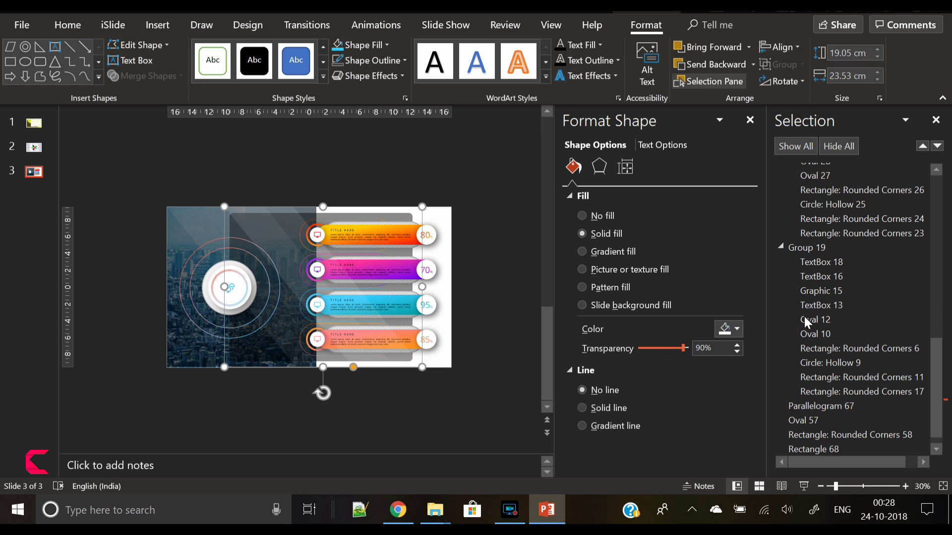
{"action": "left_click_drag", "start_coordinate": [935, 390], "coordinate": [936, 223]}
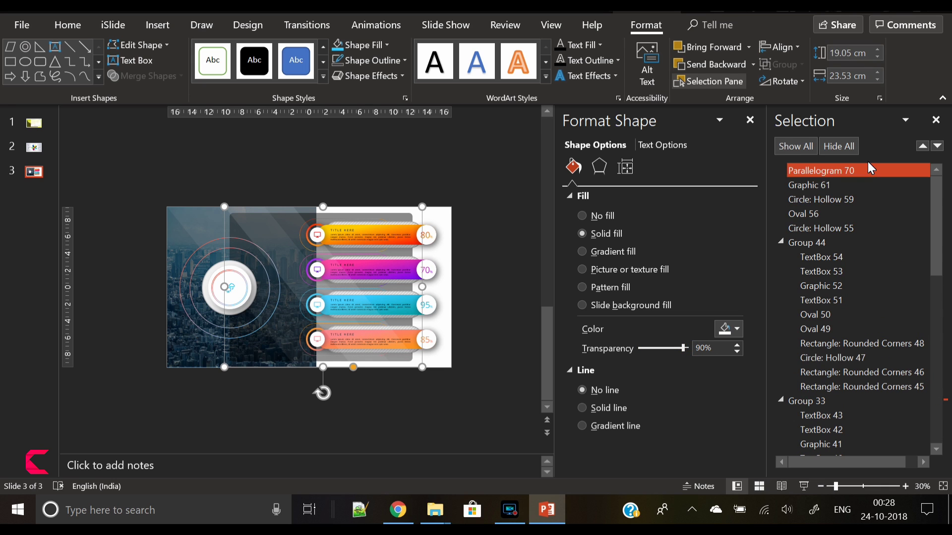
{"action": "scroll", "coordinate": [850, 439], "scroll_direction": "down", "scroll_amount": 1}
{"action": "scroll", "coordinate": [848, 461], "scroll_direction": "down", "scroll_amount": 2}
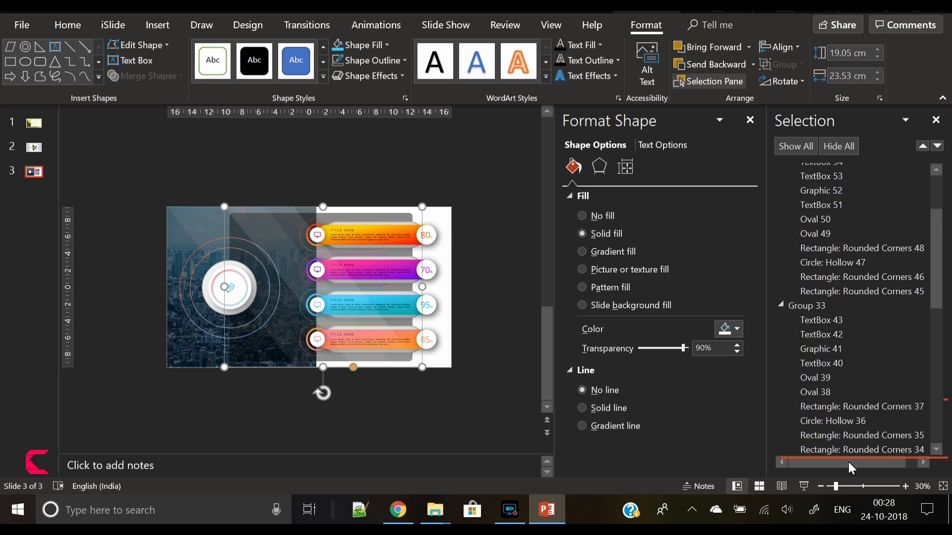
{"action": "scroll", "coordinate": [849, 461], "scroll_direction": "down", "scroll_amount": 2}
{"action": "scroll", "coordinate": [849, 462], "scroll_direction": "down", "scroll_amount": 2}
{"action": "scroll", "coordinate": [849, 462], "scroll_direction": "down", "scroll_amount": 2}
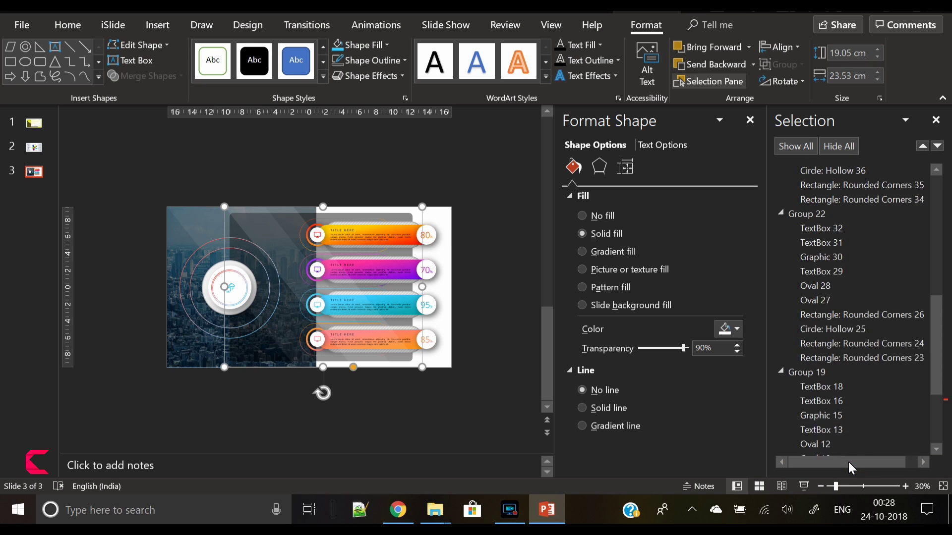
{"action": "left_click_drag", "start_coordinate": [848, 461], "coordinate": [840, 403]}
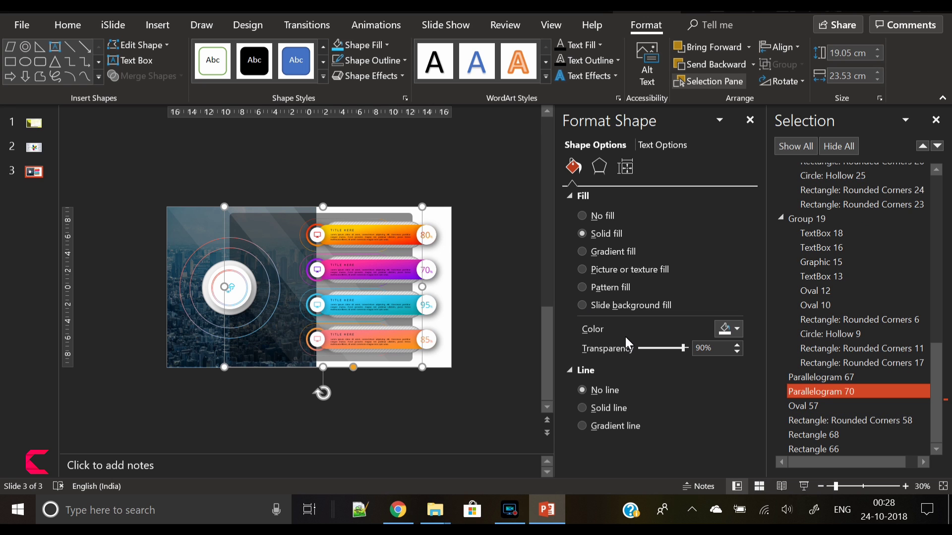
{"action": "left_click", "coordinate": [905, 488]}
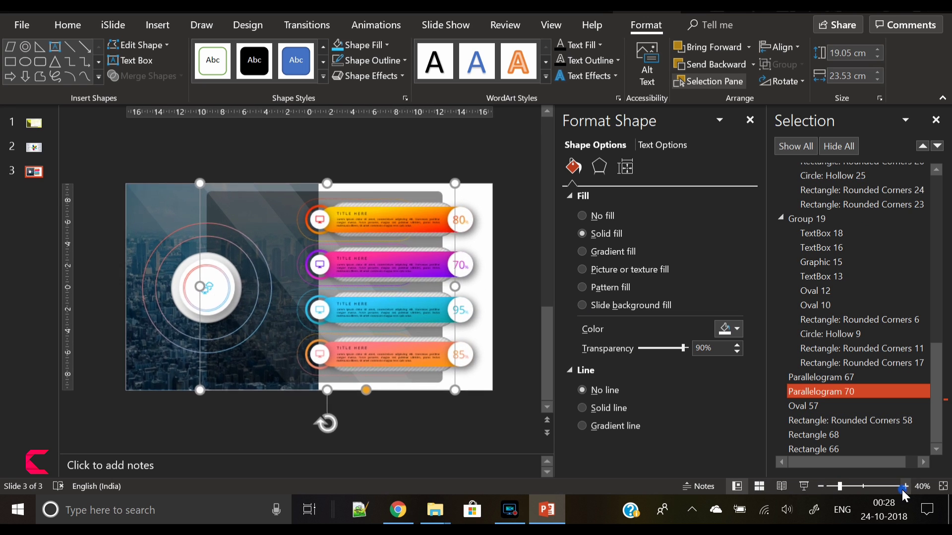
{"action": "left_click", "coordinate": [936, 120]}
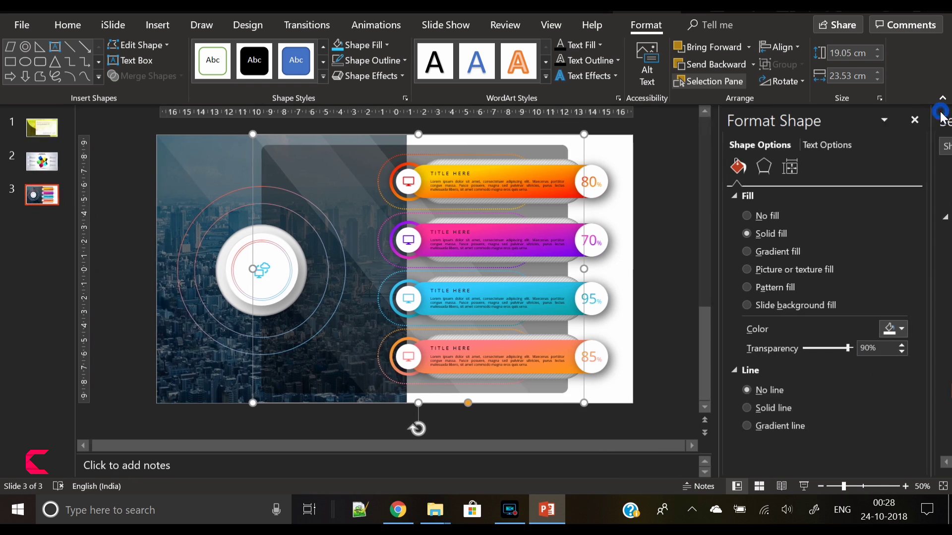
{"action": "left_click", "coordinate": [697, 247]}
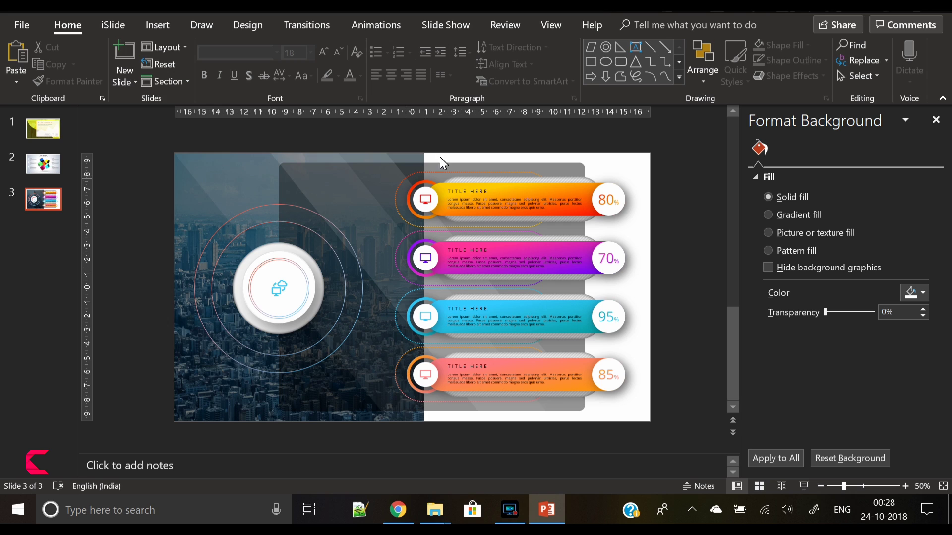
Move Rounded Corners 58 above Parallelogram 67 in the Selection Pane
{"action": "left_click", "coordinate": [415, 167]}
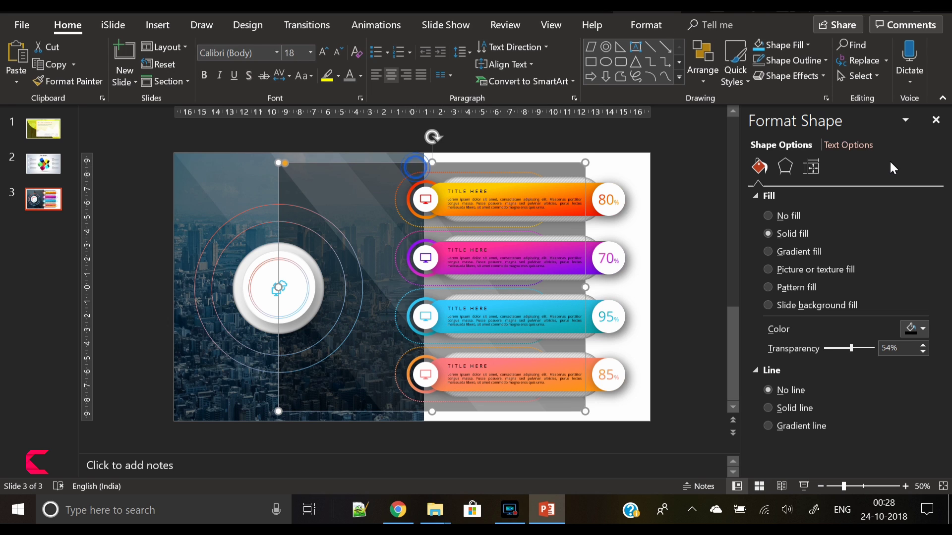
{"action": "left_click", "coordinate": [852, 78]}
{"action": "left_click", "coordinate": [853, 130]}
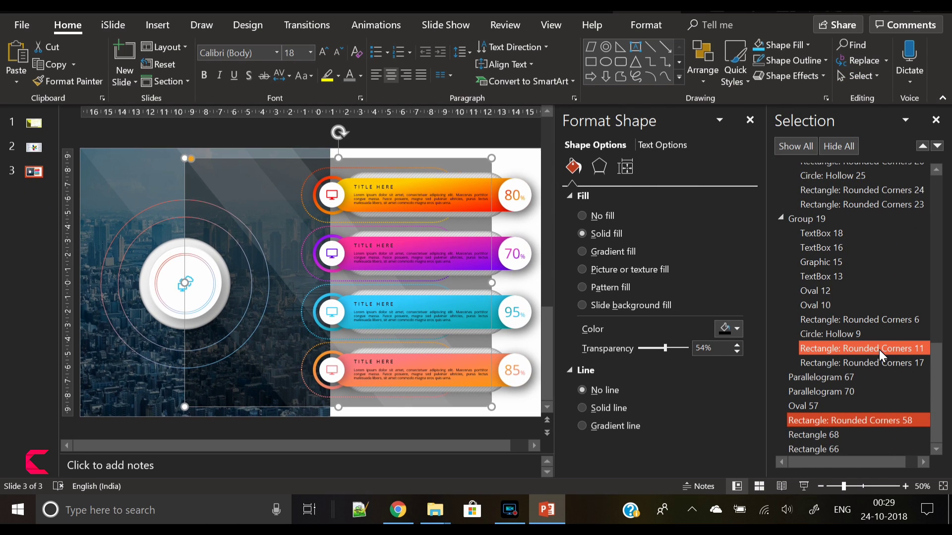
{"action": "left_click_drag", "start_coordinate": [850, 420], "coordinate": [840, 374]}
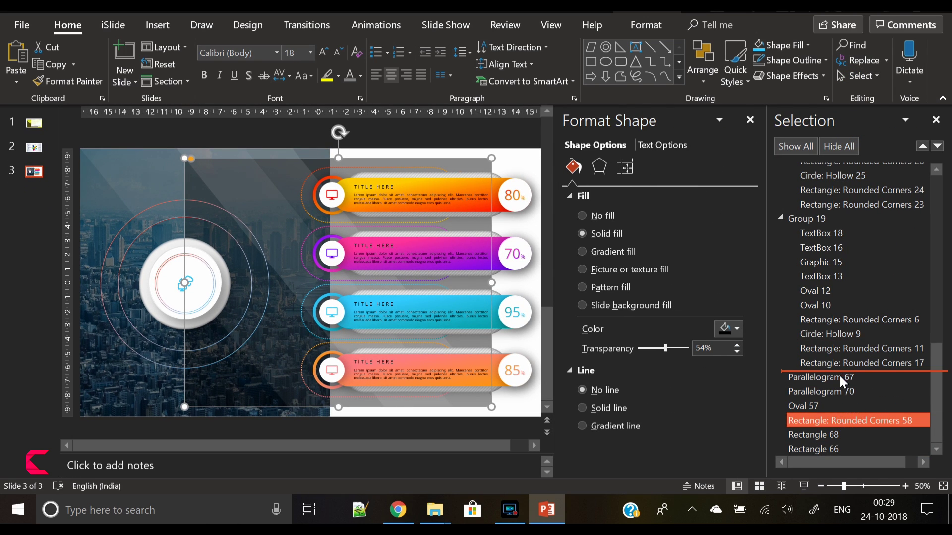
Set Parallelogram 67 to 87% transparency and Rectangle 68 overlay to 26%
{"action": "left_click", "coordinate": [146, 176]}
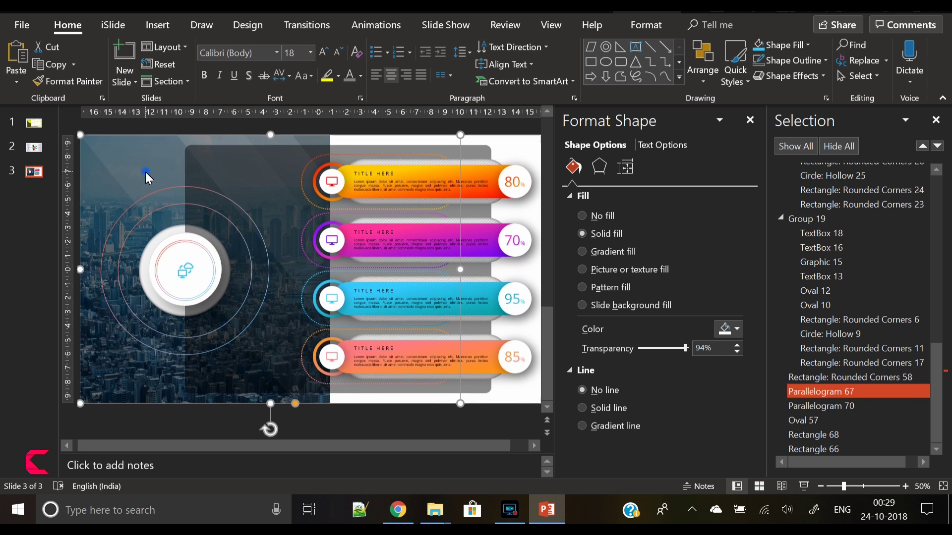
{"action": "left_click_drag", "start_coordinate": [684, 349], "coordinate": [682, 348]}
{"action": "scroll", "coordinate": [102, 227], "scroll_direction": "up", "scroll_amount": 1}
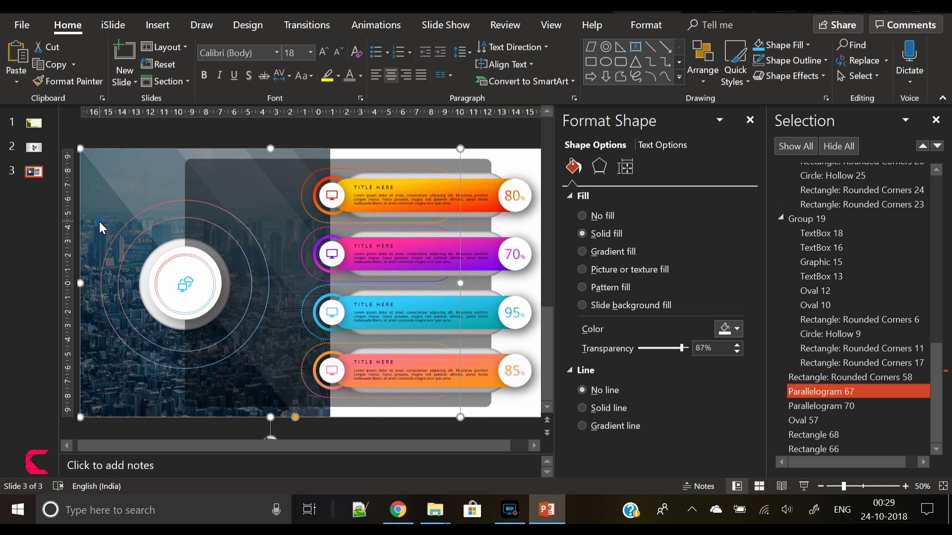
{"action": "left_click", "coordinate": [102, 227]}
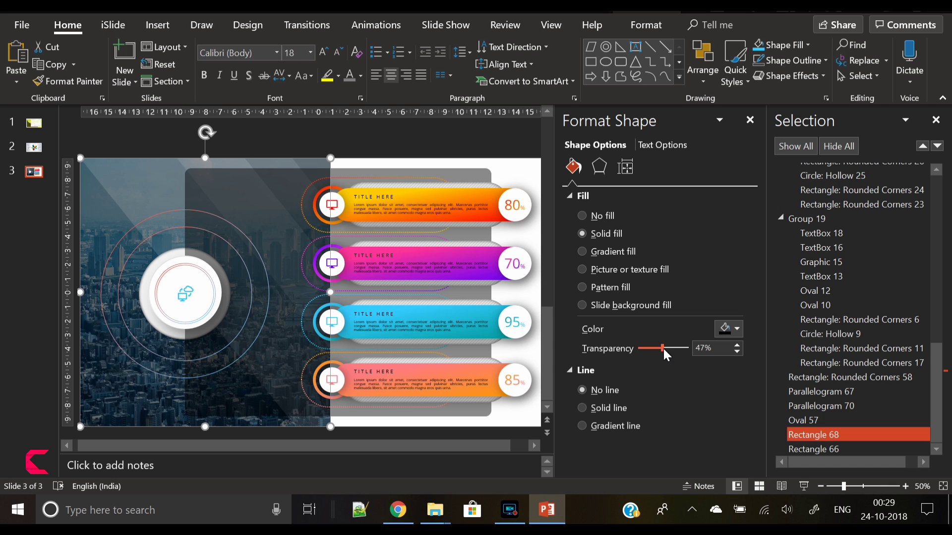
{"action": "left_click_drag", "start_coordinate": [664, 349], "coordinate": [653, 348]}
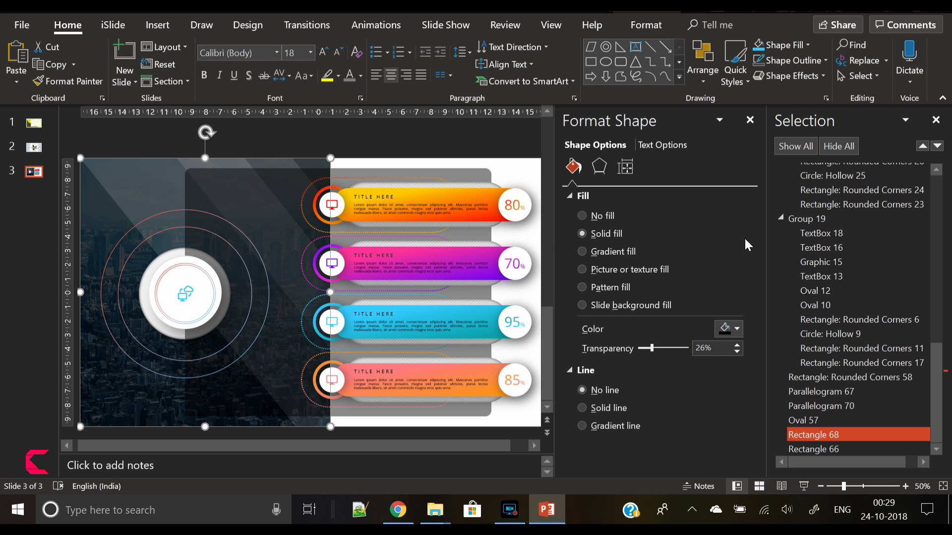
Deselect everything, close the Format Background pane, and zoom the slide to 40%
{"action": "left_click", "coordinate": [820, 486]}
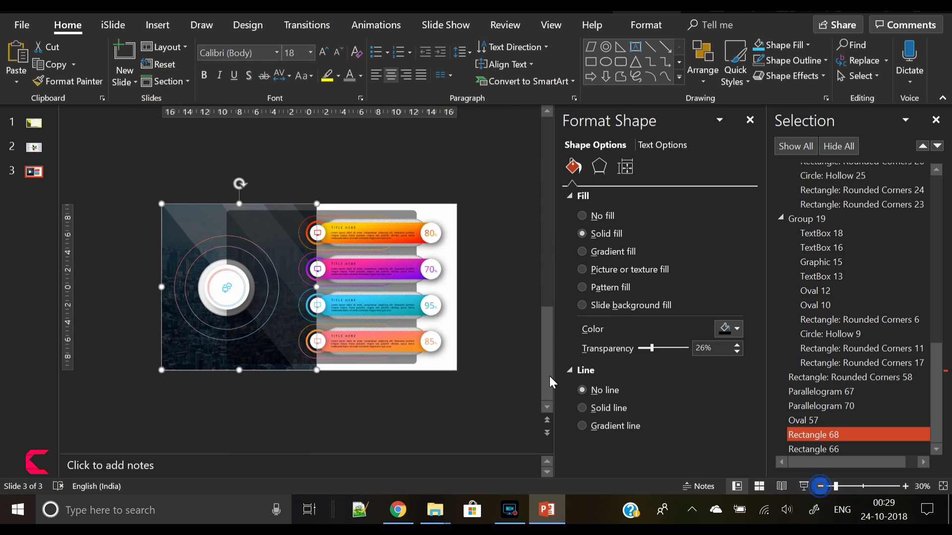
{"action": "left_click", "coordinate": [419, 396]}
{"action": "left_click", "coordinate": [750, 119]}
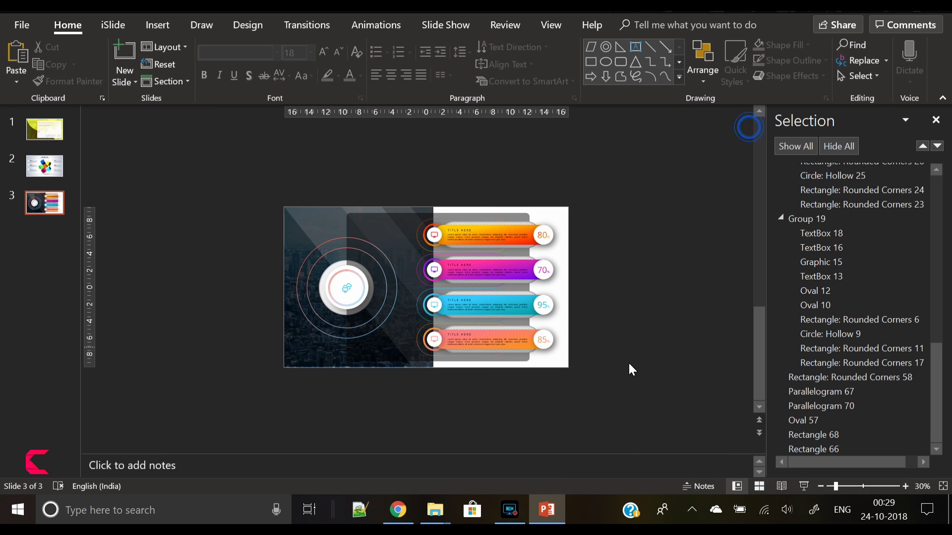
{"action": "left_click", "coordinate": [904, 487]}
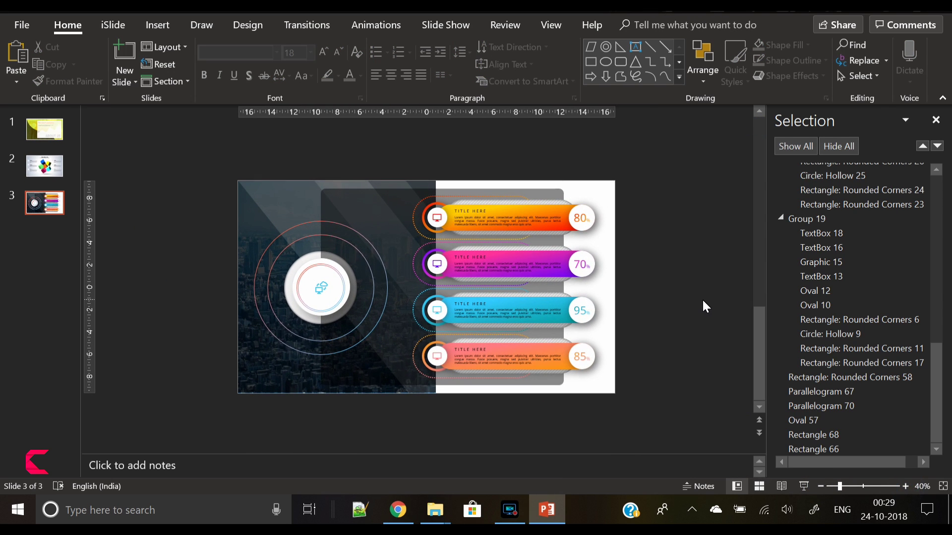